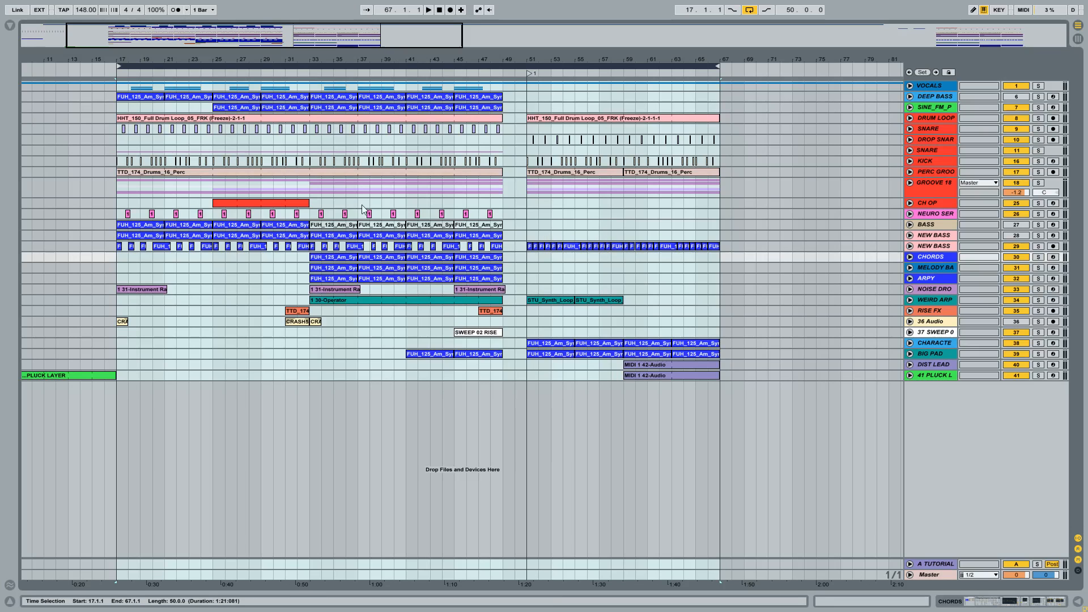
Play the arrangement from bar 17 through bar 67, and check the BASS track's stretch between bars 51 and 67
left_click(152, 228)
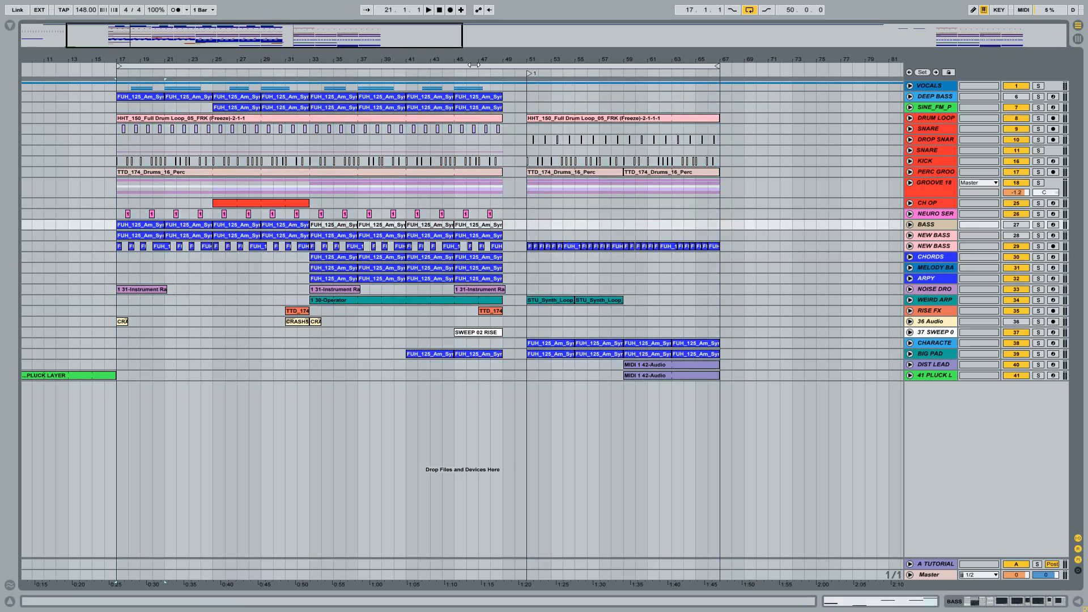
left_click(474, 64)
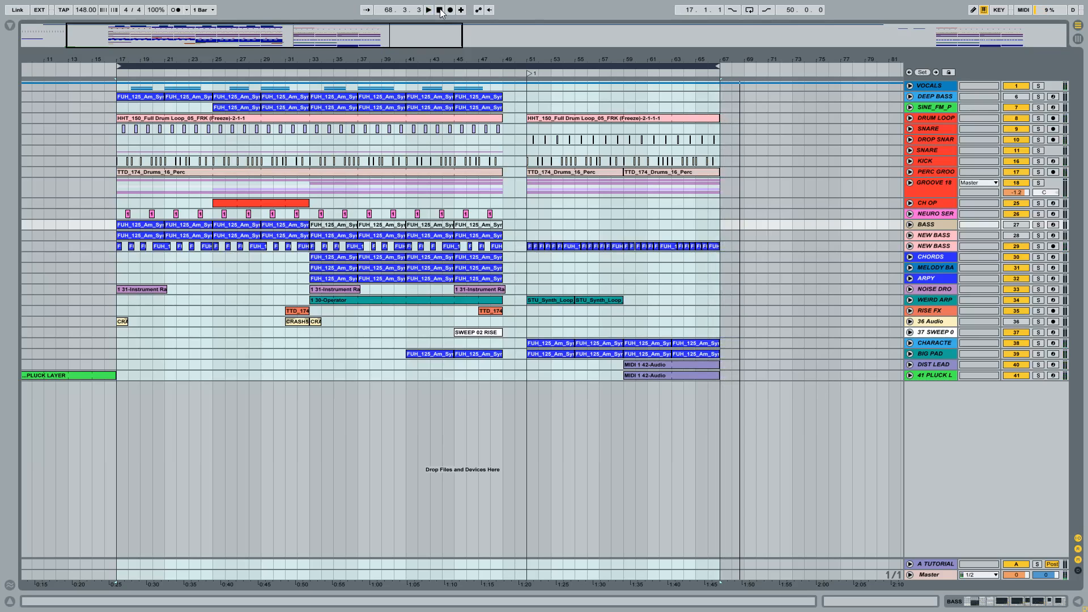
left_click_drag(159, 57, 160, 57)
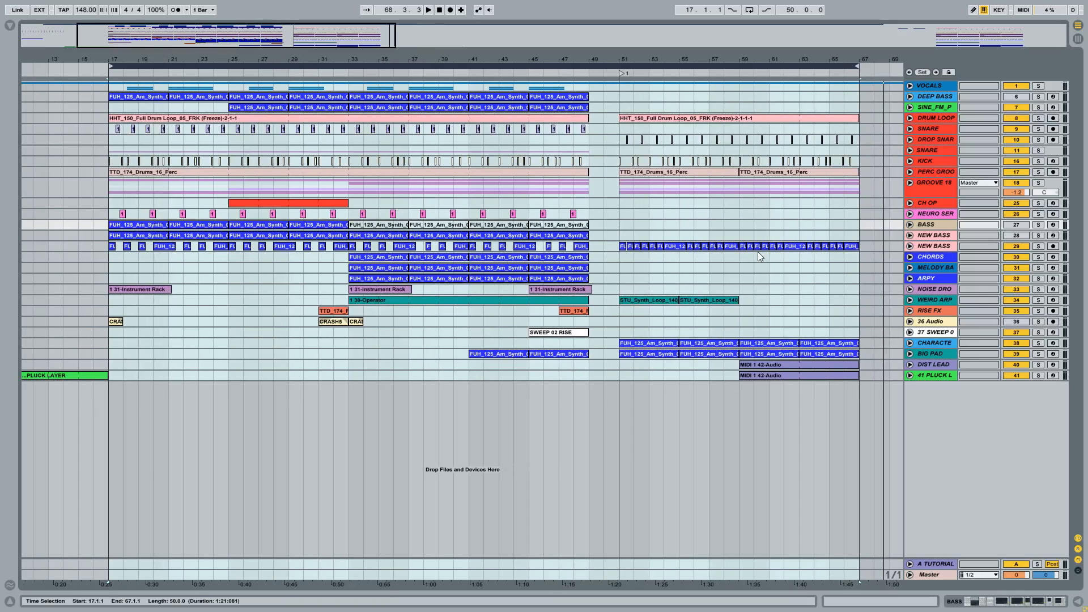
left_click(740, 227)
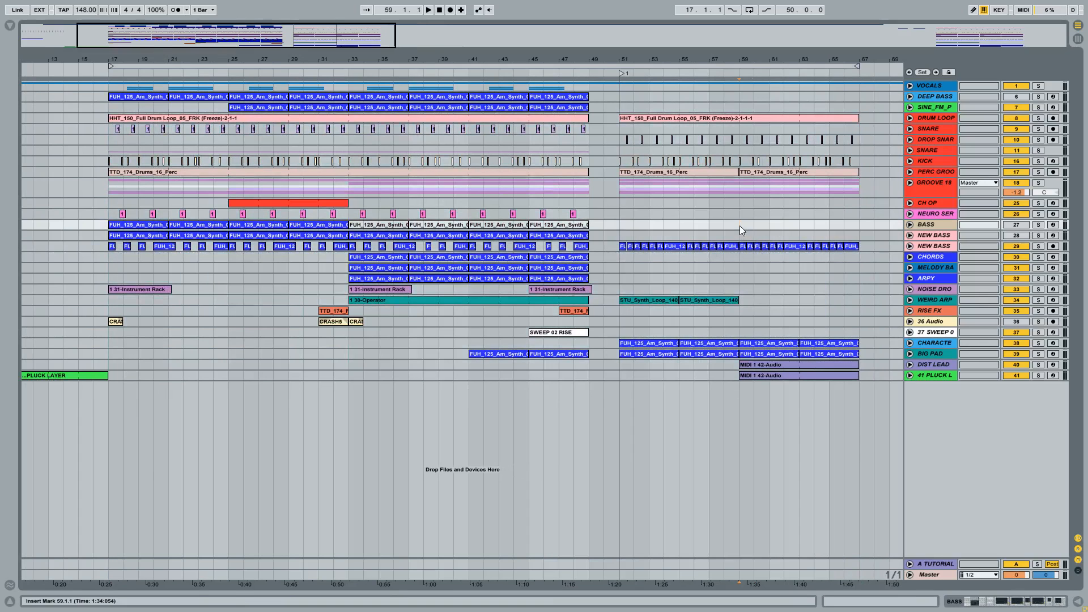
left_click_drag(740, 225, 859, 224)
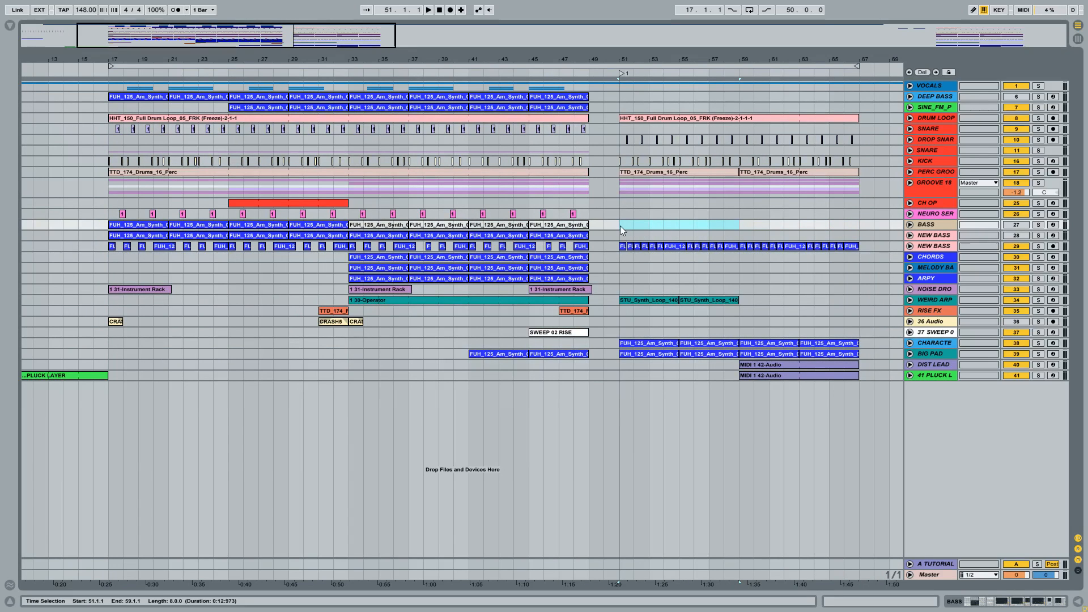
Solo the bounced NEW BASS track, play it from bar 17 and unfold it to inspect its waveform clips
left_click(132, 225)
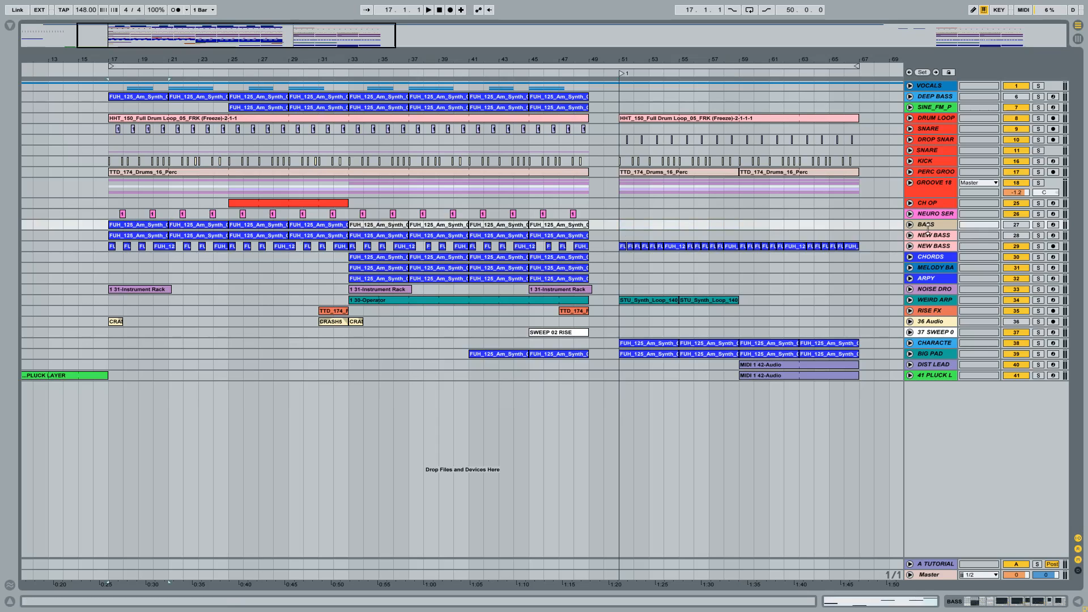
left_click(1038, 246)
key("space")
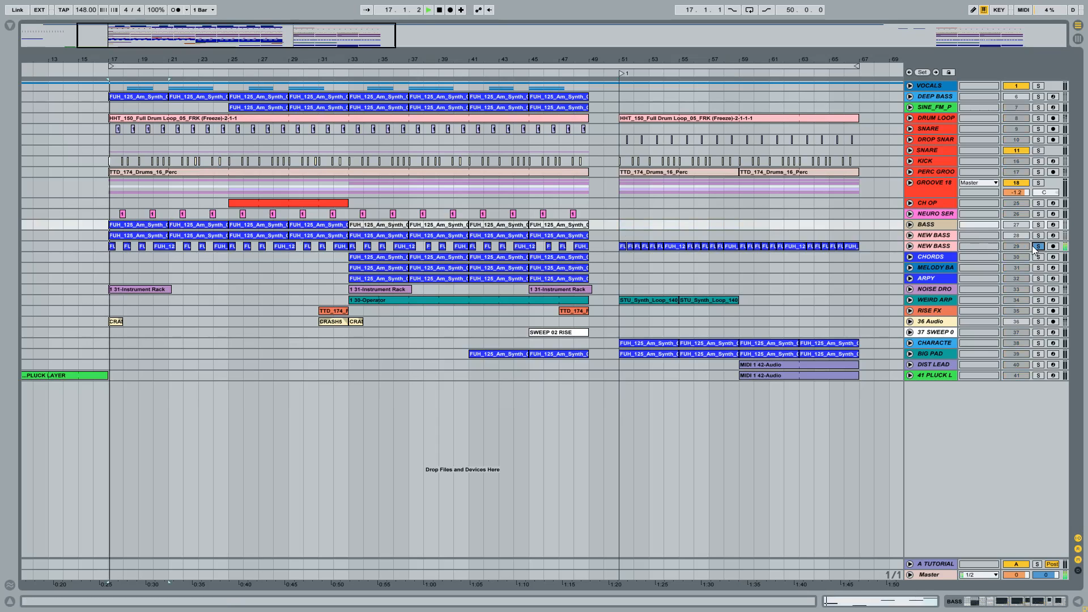
left_click(910, 246)
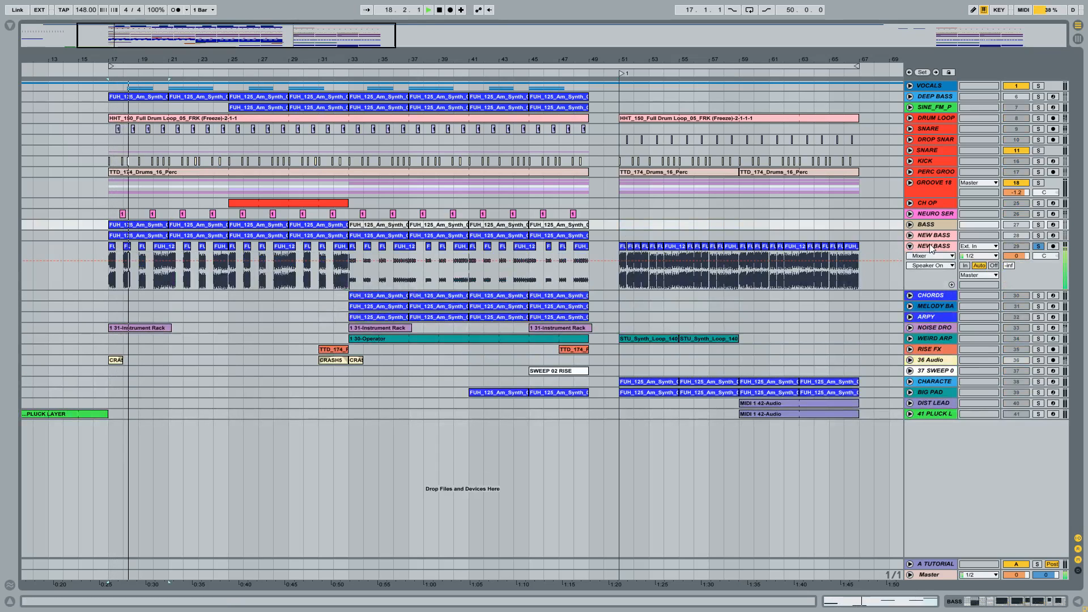
left_click(930, 246)
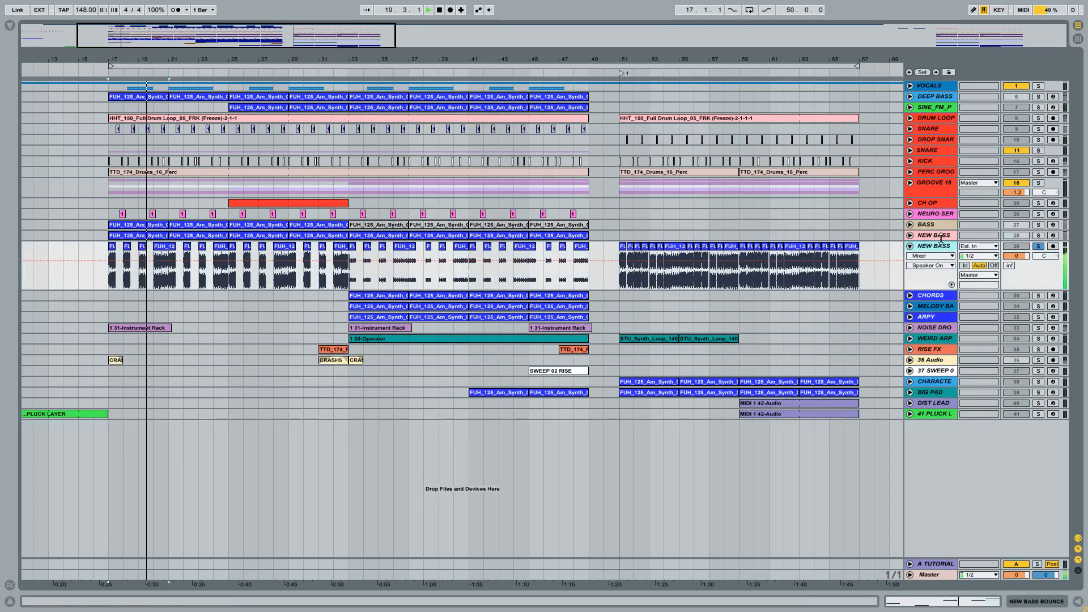
left_click_drag(126, 58, 239, 91)
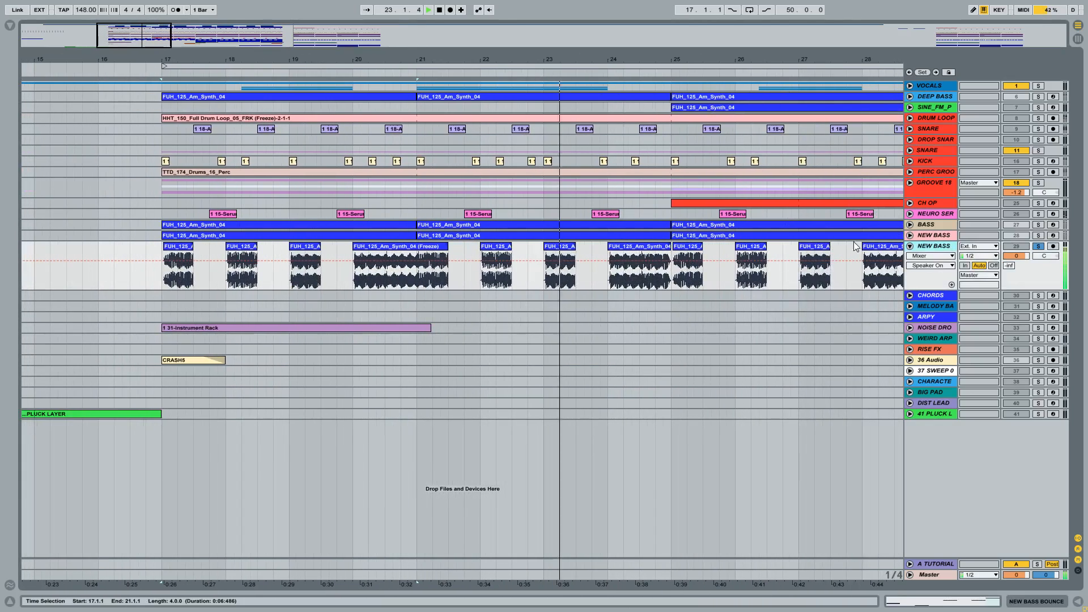
Unfold the NEW BASS MIDI track and nudge the bounced bass clip at bar 20 a thirty-second note earlier
left_click(911, 235)
left_click(939, 235)
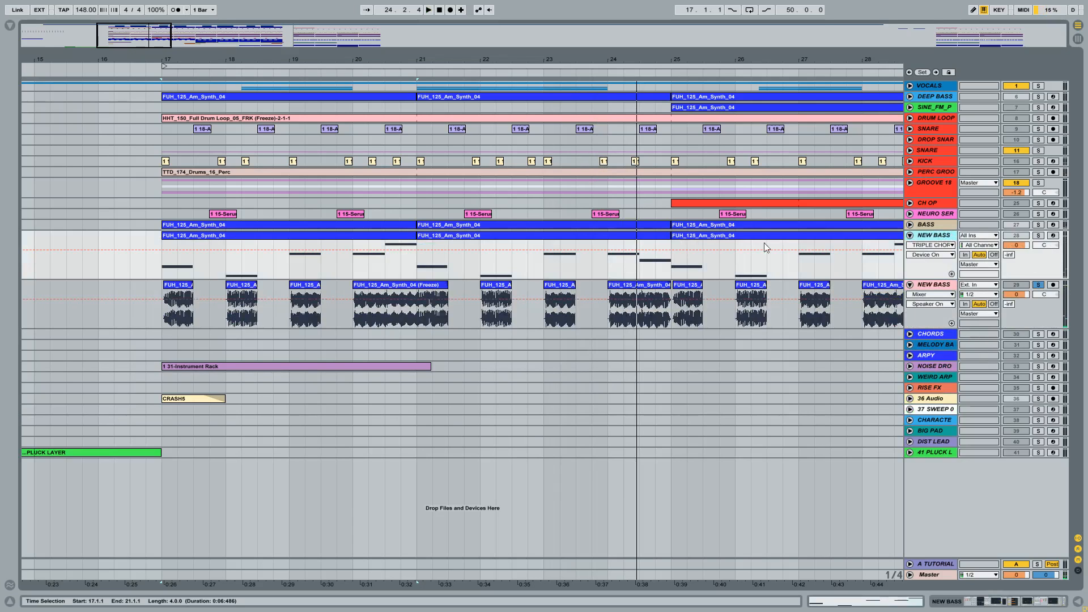
left_click_drag(359, 60, 402, 344)
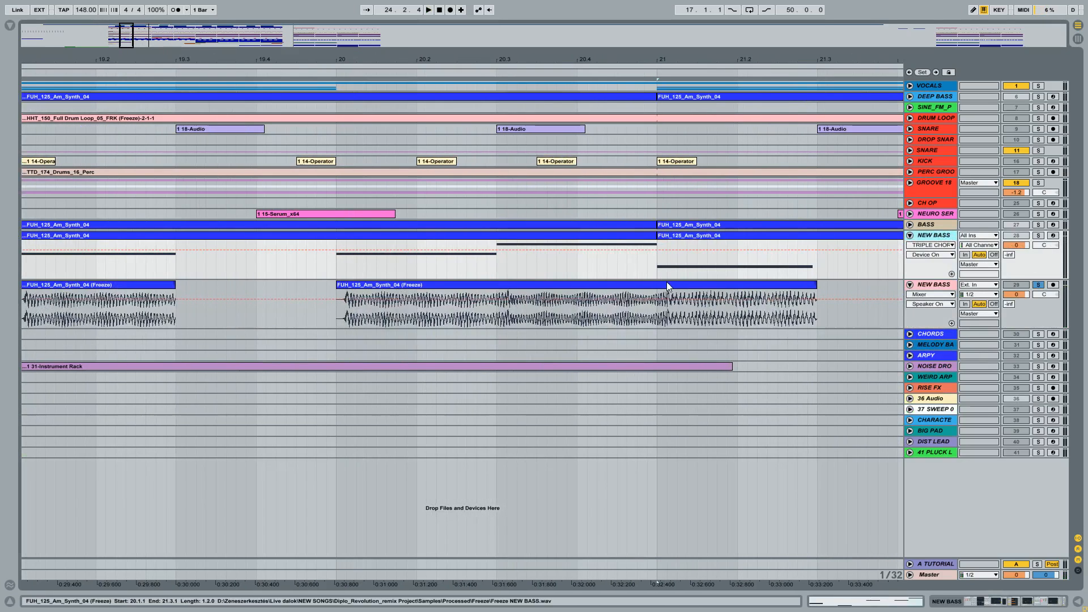
left_click_drag(667, 284, 658, 288)
left_click_drag(439, 60, 631, 11)
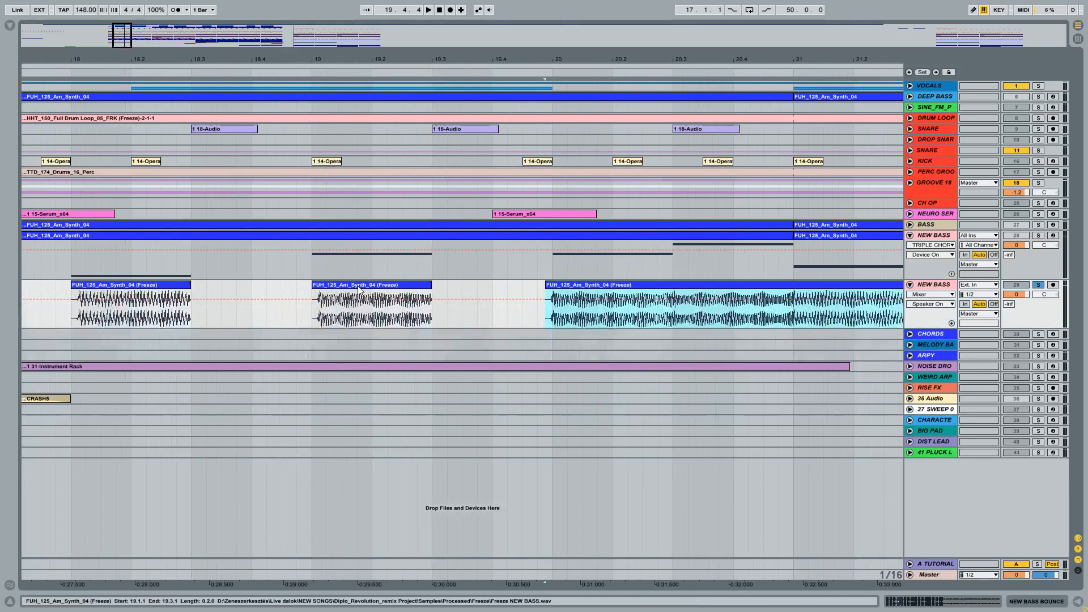
left_click_drag(705, 63, 700, 6)
Solo the NEW BASS MIDI track, show its device chain and play its clip from bar 17
left_click(929, 233)
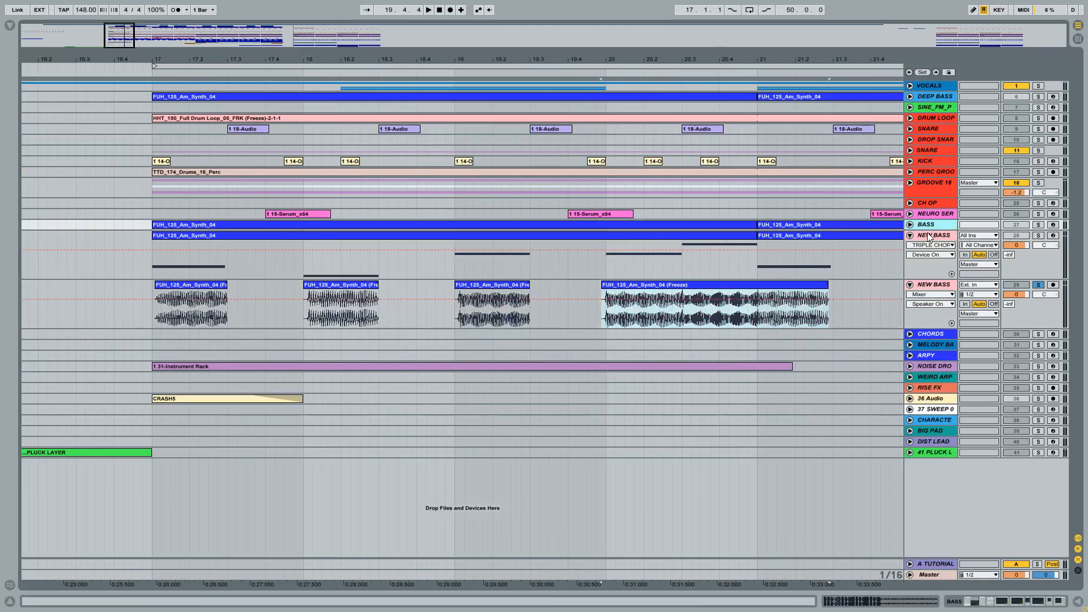
left_click(1038, 235)
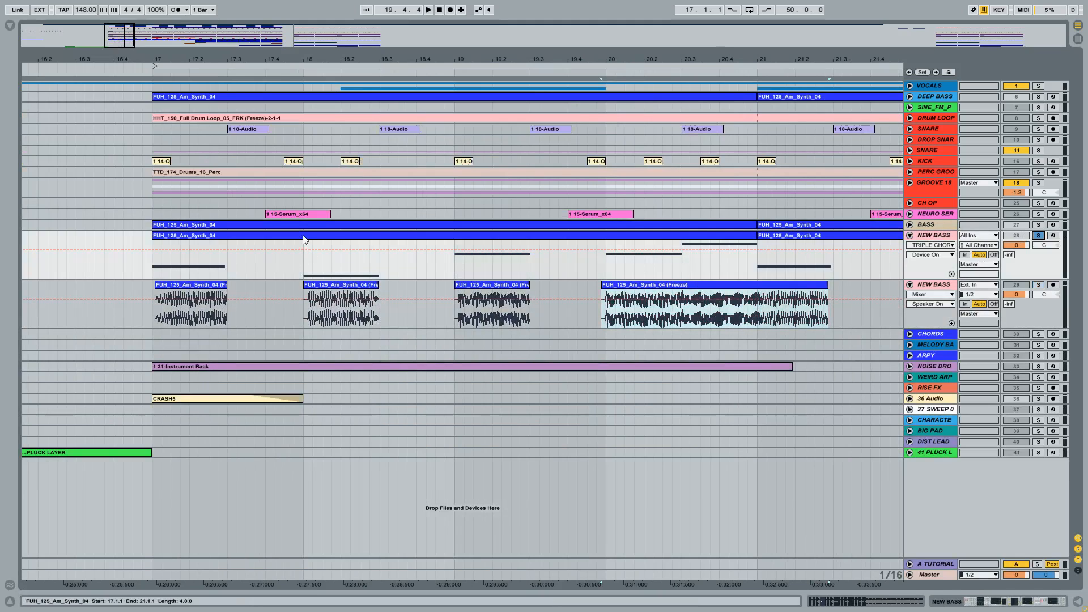
double_click(942, 237)
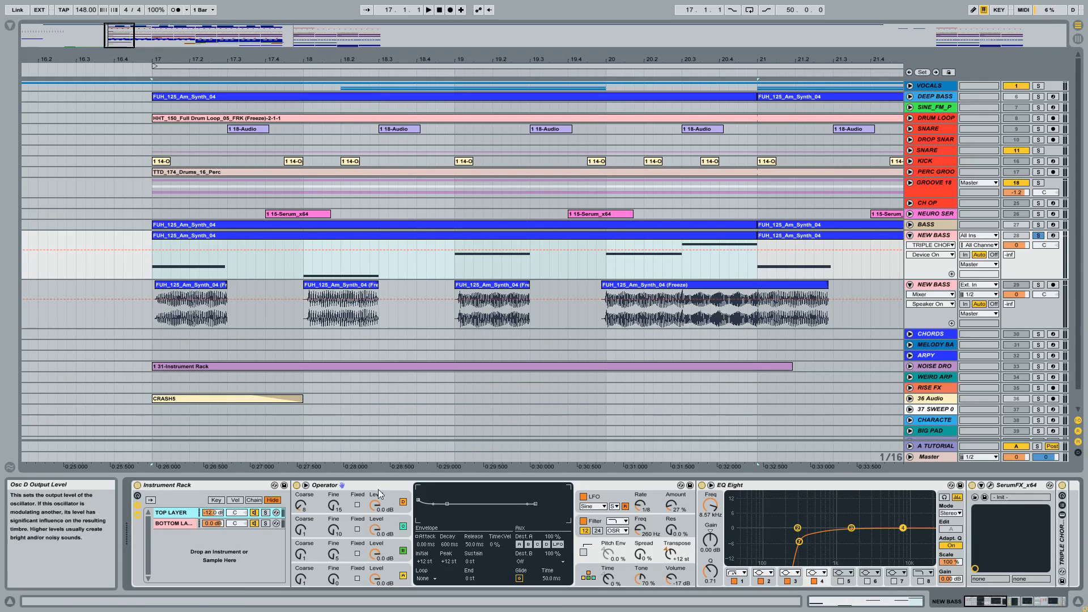
left_click(209, 548)
left_click(423, 239)
key("space")
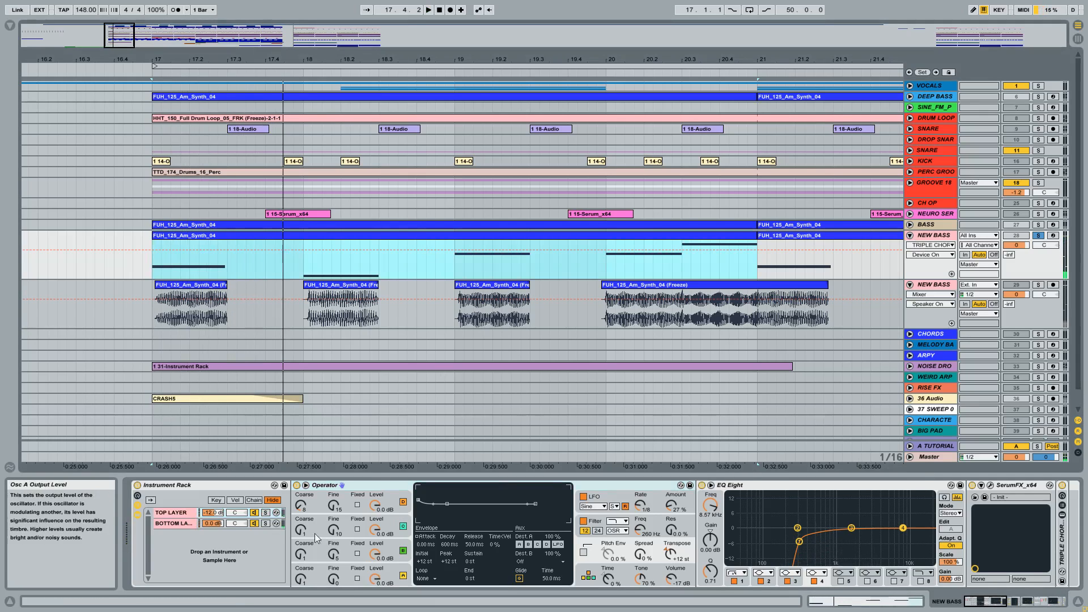
Audition the Instrument Rack's TOP LAYER and BOTTOM LAYER chains one after the other in solo
left_click(266, 514)
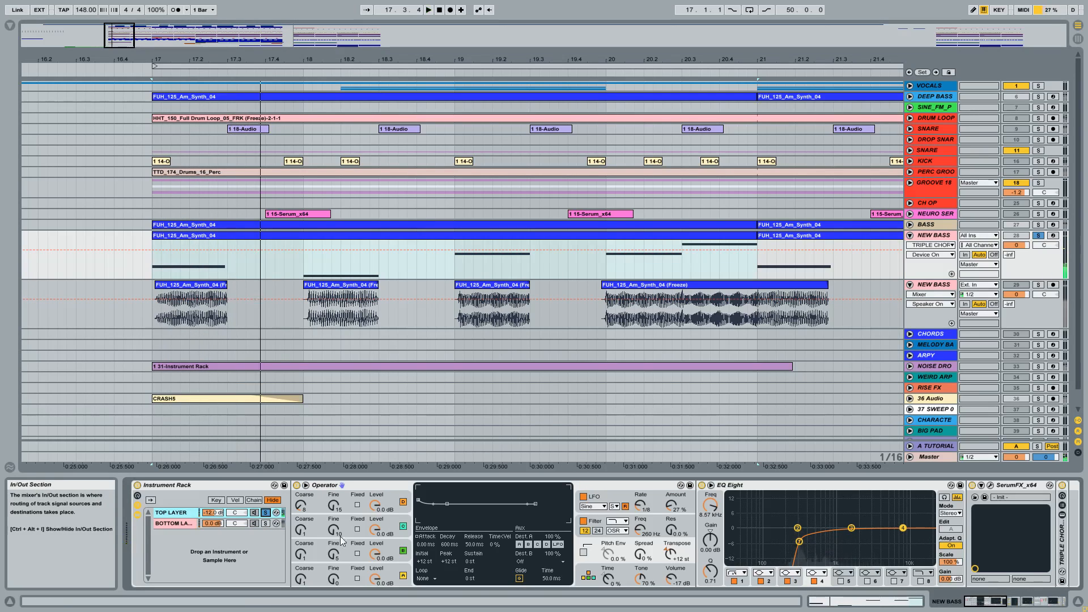
key("space")
left_click(266, 524)
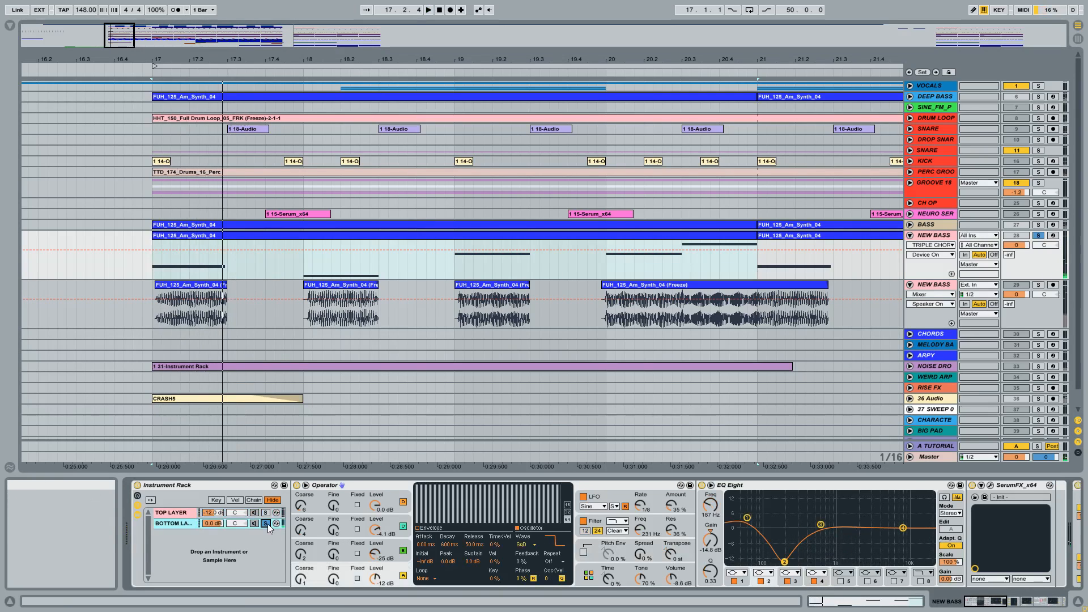
key("space")
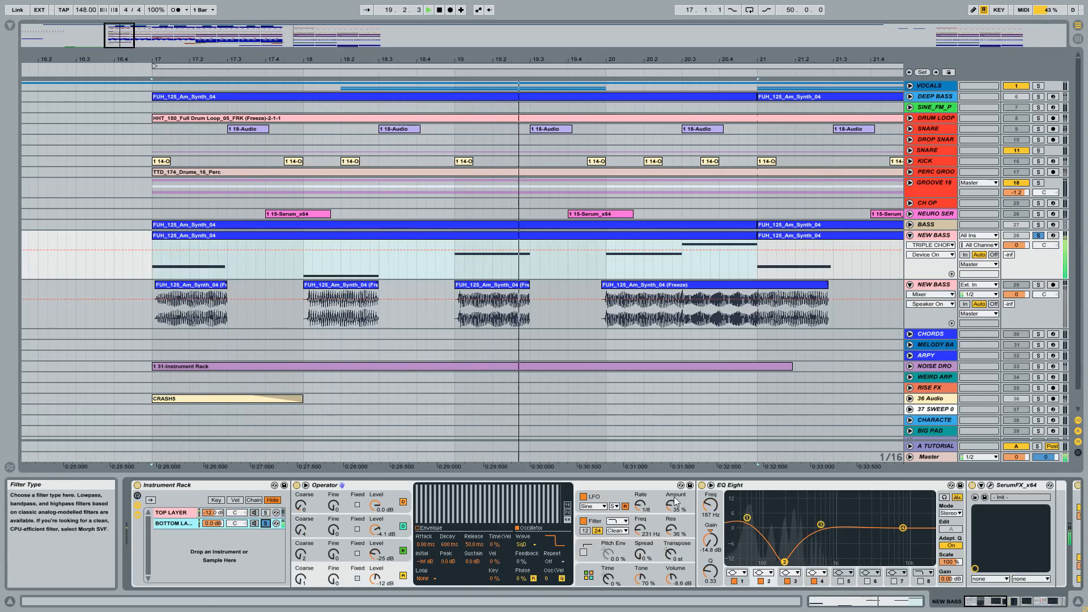
Bypass and re-enable the BOTTOM LAYER's EQ Eight during playback to compare the sound, keeping that chain selected
left_click(701, 485)
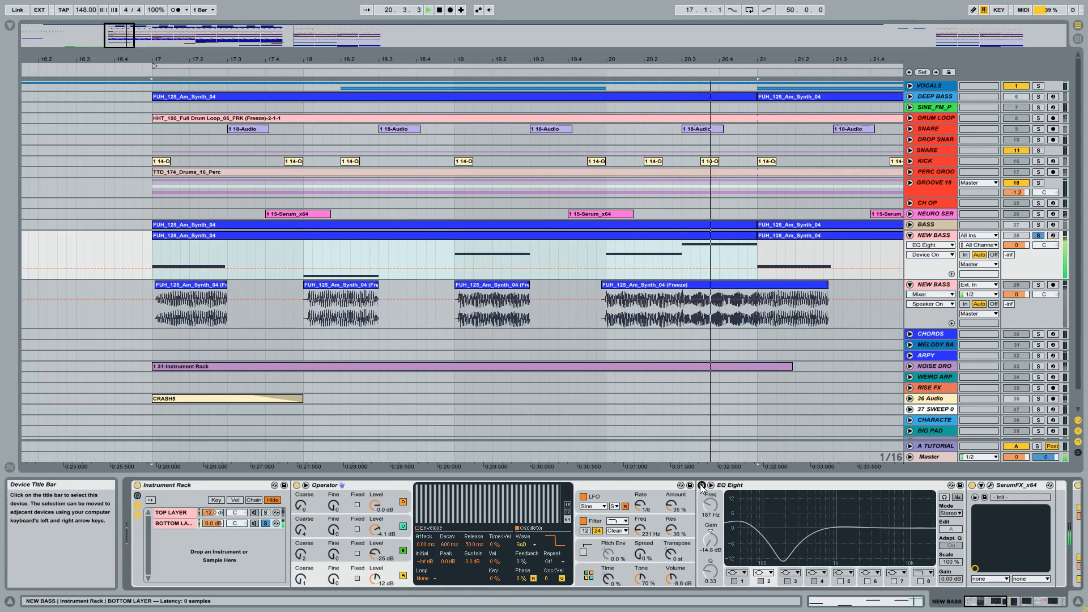
left_click(701, 485)
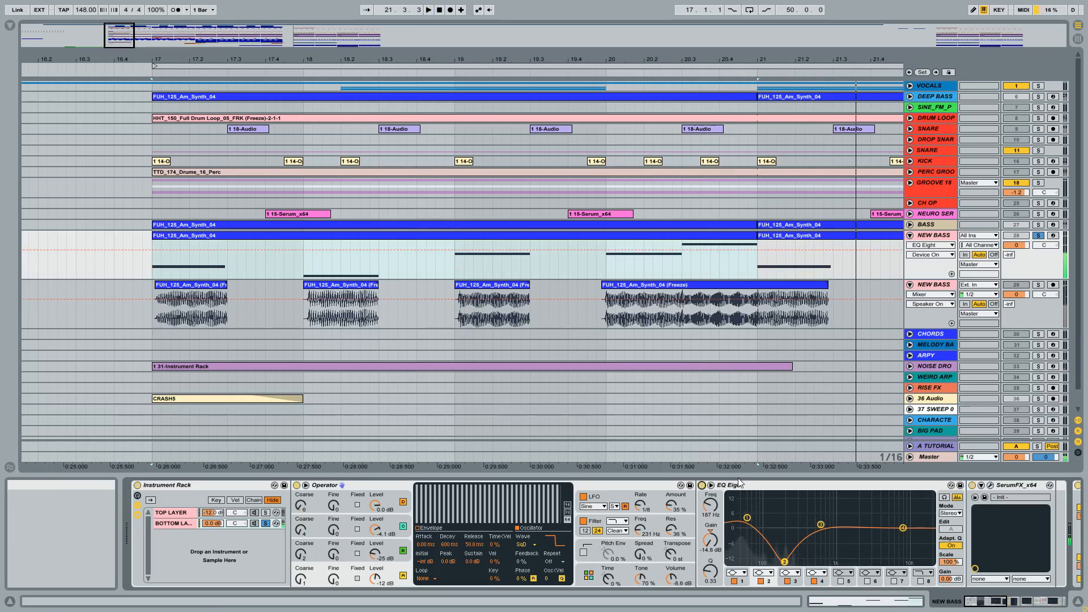
left_click(183, 522)
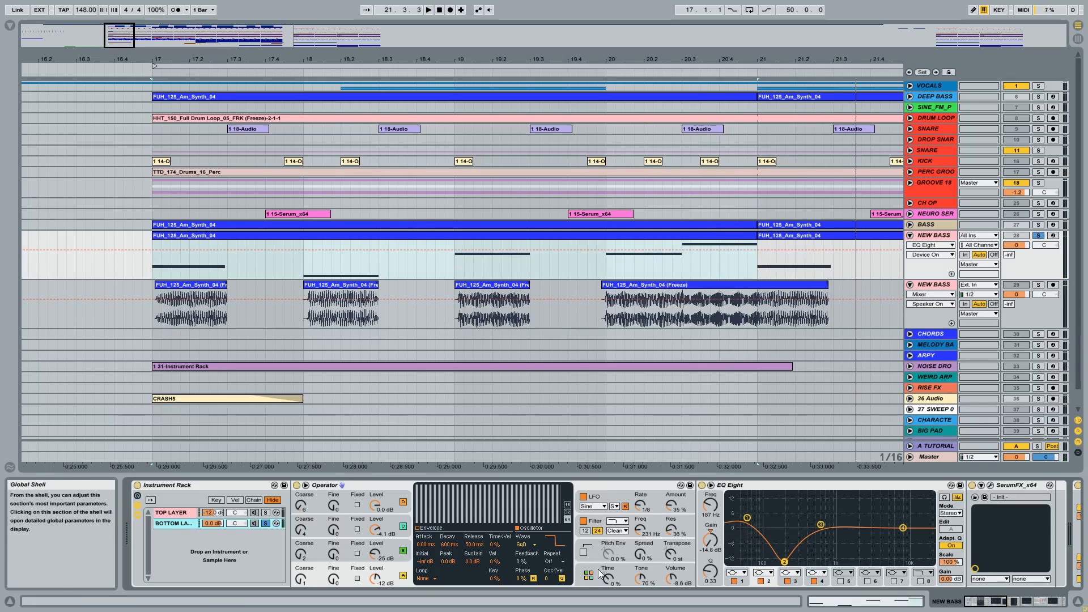
Go through the oscillators of the BOTTOM LAYER's Operator to examine each one's settings and output level
left_click(409, 550)
left_click(407, 522)
left_click(406, 494)
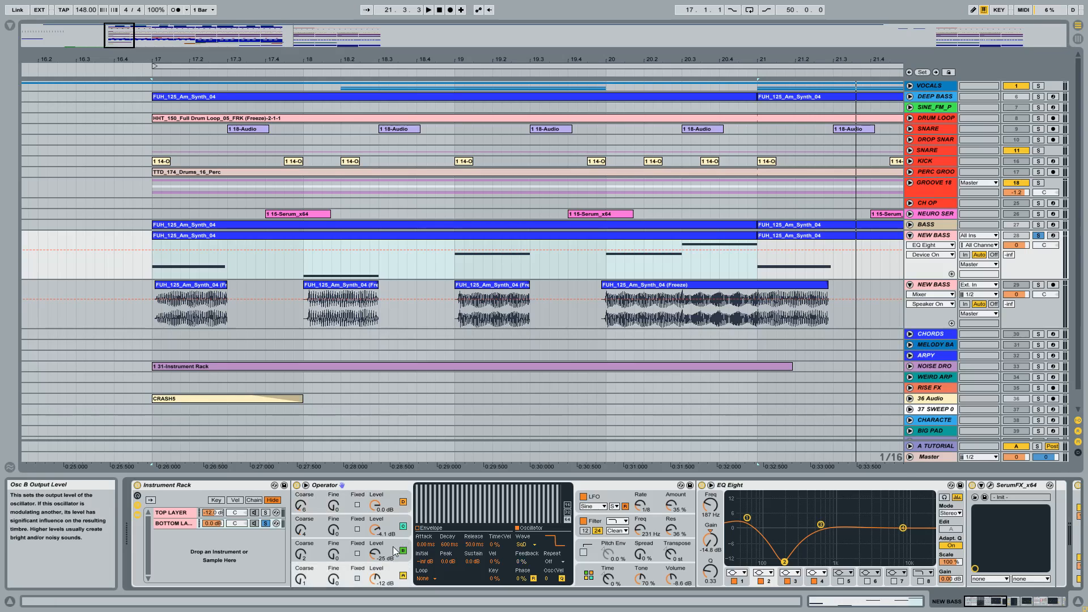
left_click(399, 549)
left_click(398, 526)
left_click(397, 518)
left_click(397, 521)
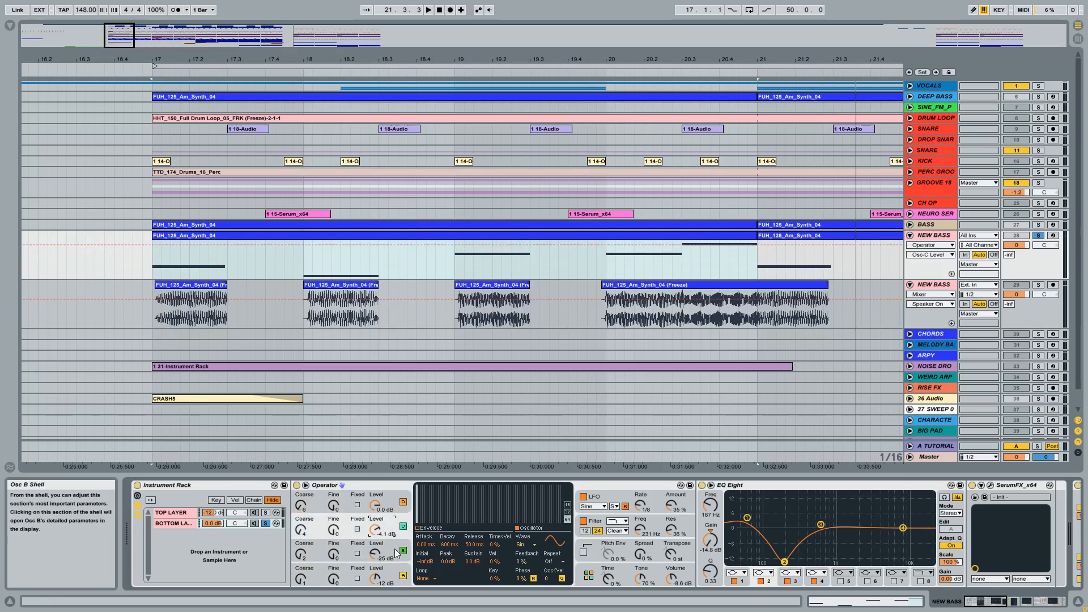
left_click(396, 573)
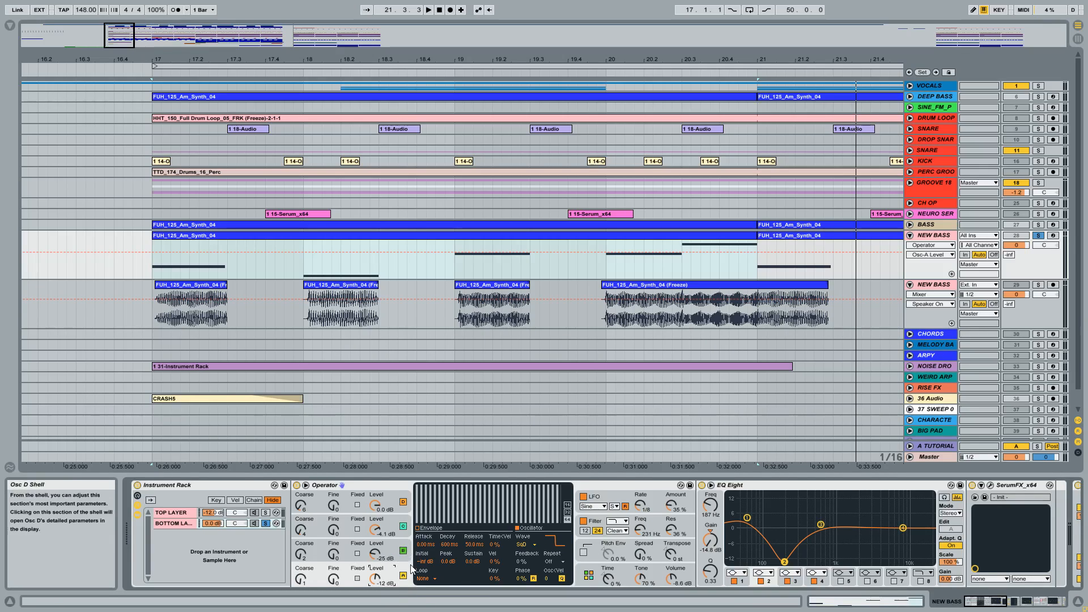
Examine oscillator B's waveform and the coarse tuning of oscillators A and B in the Operator
left_click(398, 543)
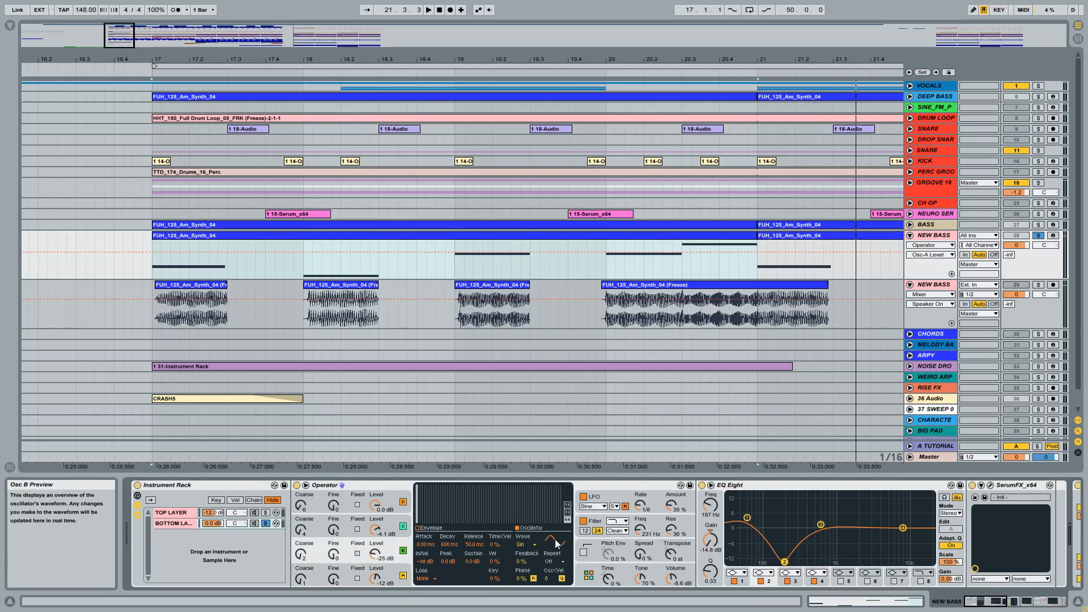
left_click(309, 579)
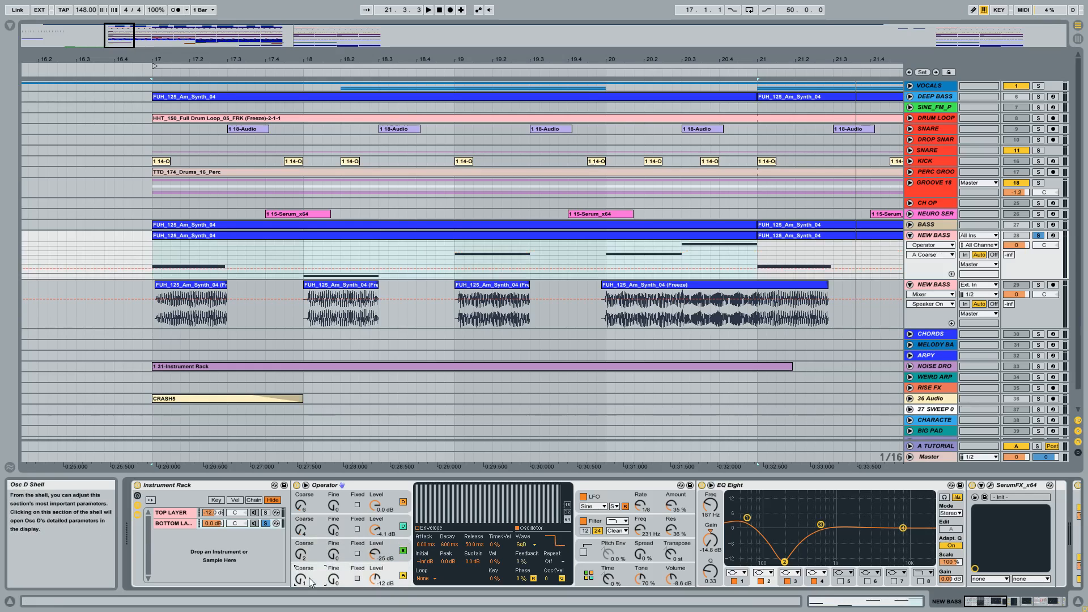
left_click(303, 556)
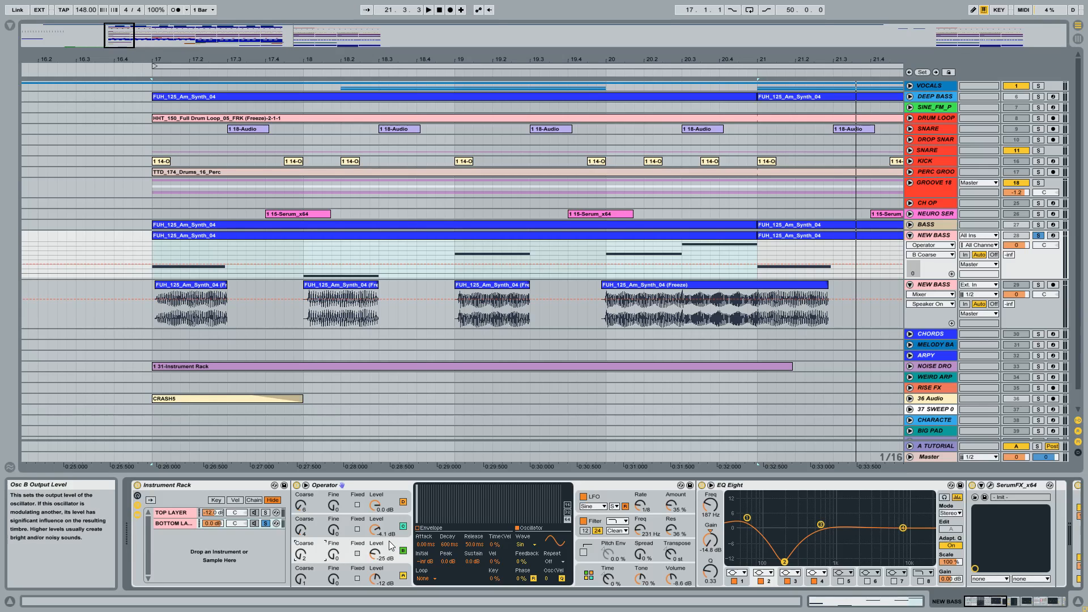
Compare the four Operator oscillators' waveforms and levels again, following the chain from A up to D
left_click(396, 523)
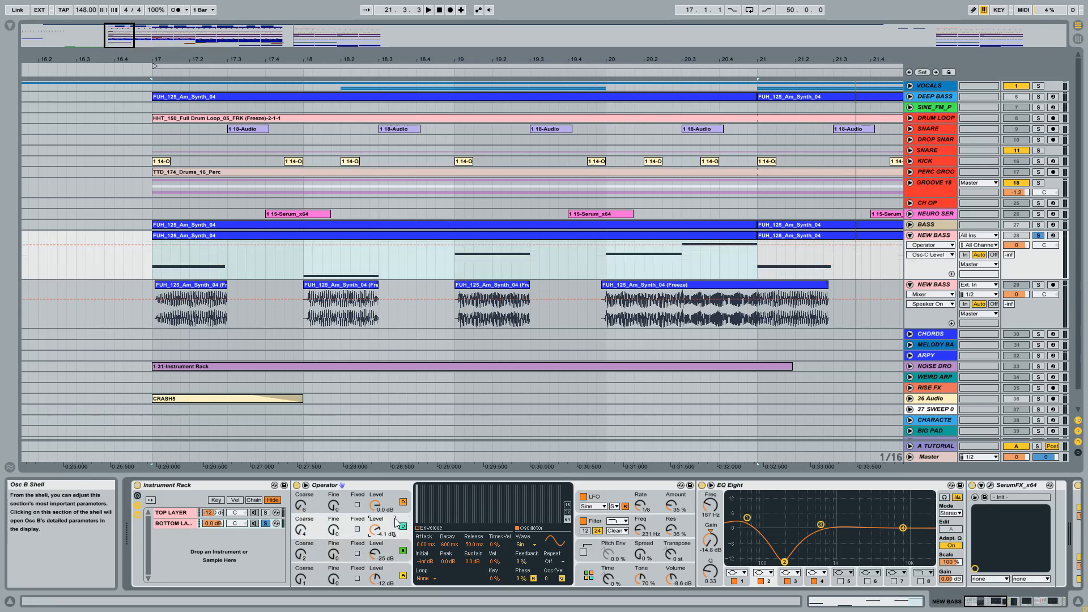
left_click(394, 500)
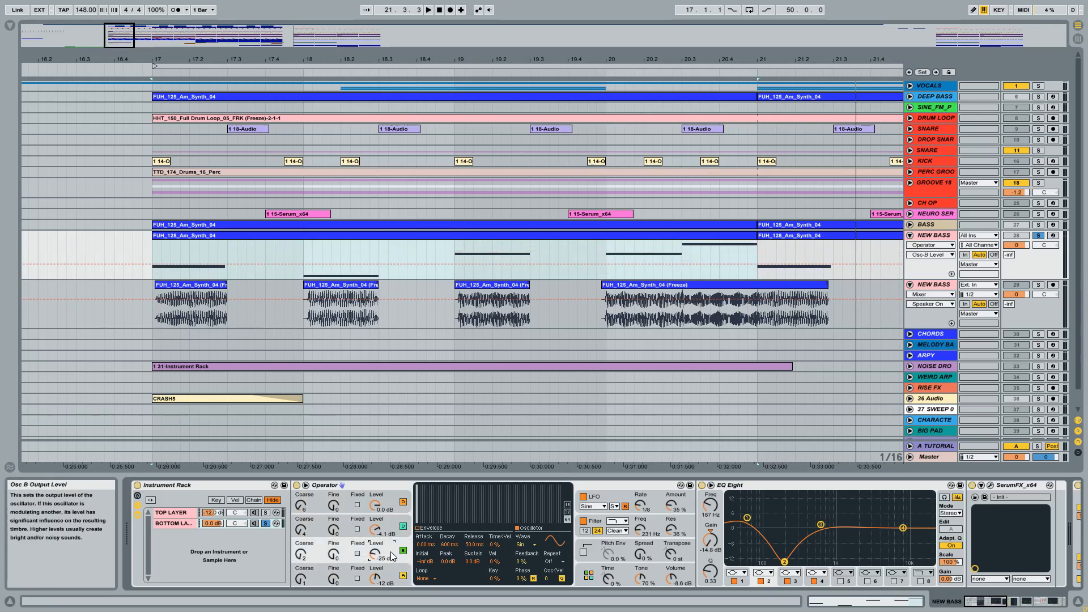
left_click(395, 526)
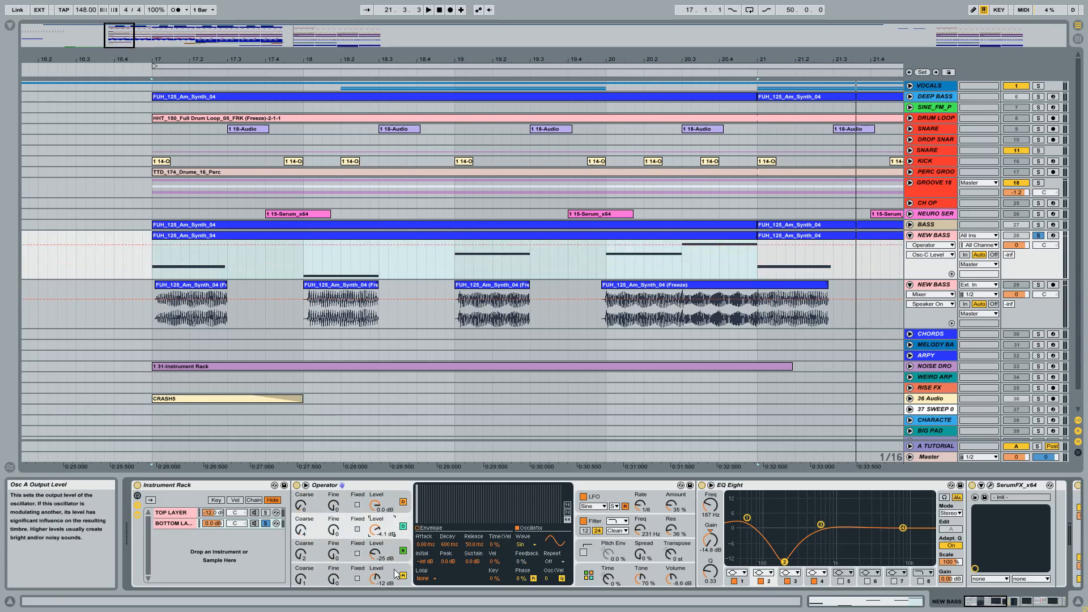
left_click(396, 574)
left_click(396, 550)
left_click(395, 526)
left_click(393, 501)
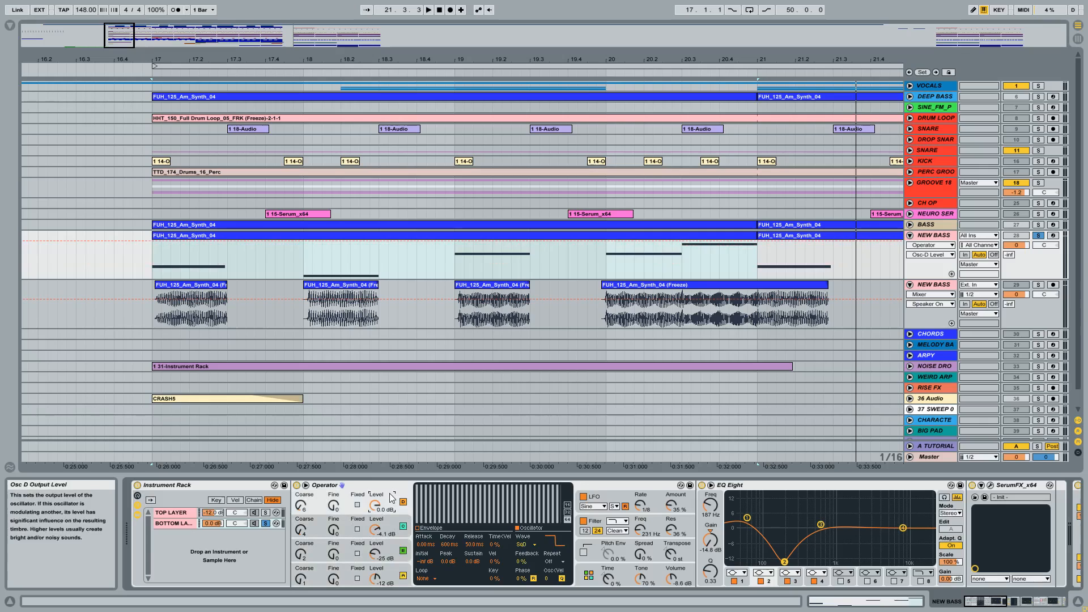
left_click(395, 527)
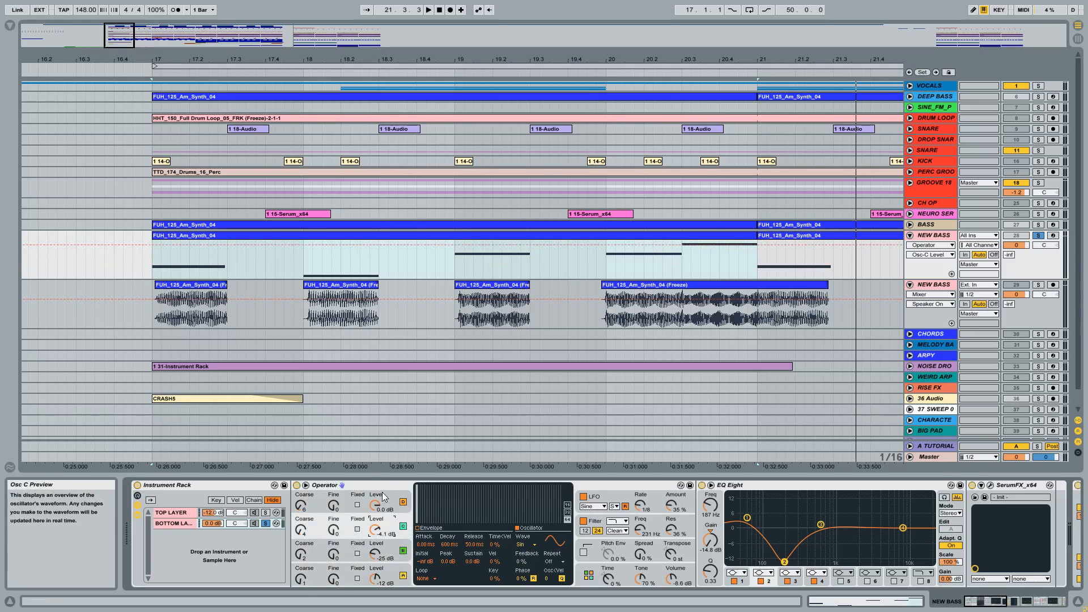
left_click(388, 501)
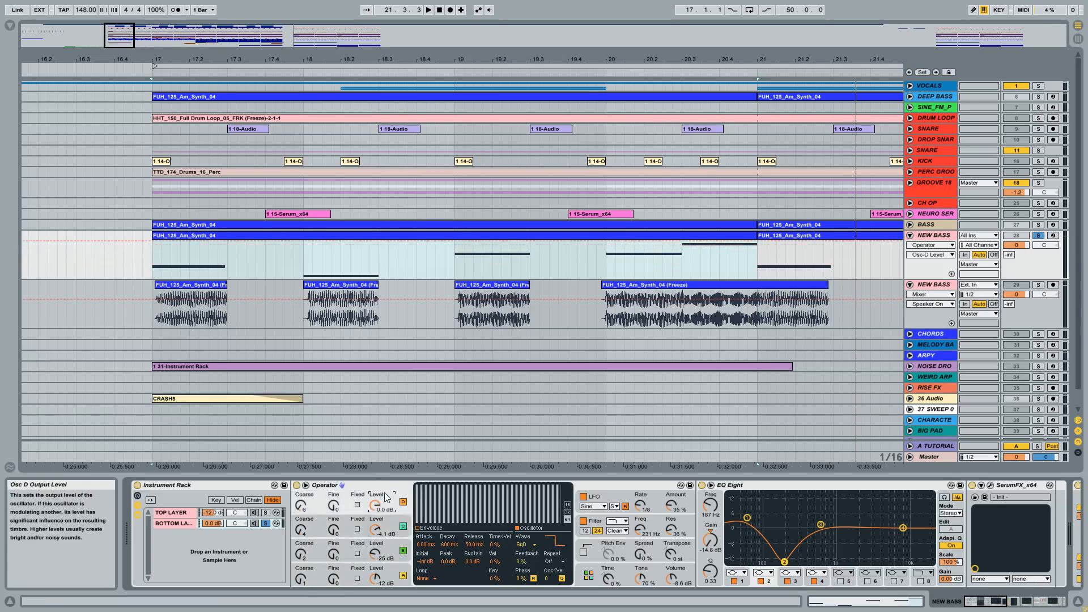
Examine the coarse tuning of oscillators C and D in the Operator, and compare playback with oscillator C off and on
left_click(301, 528)
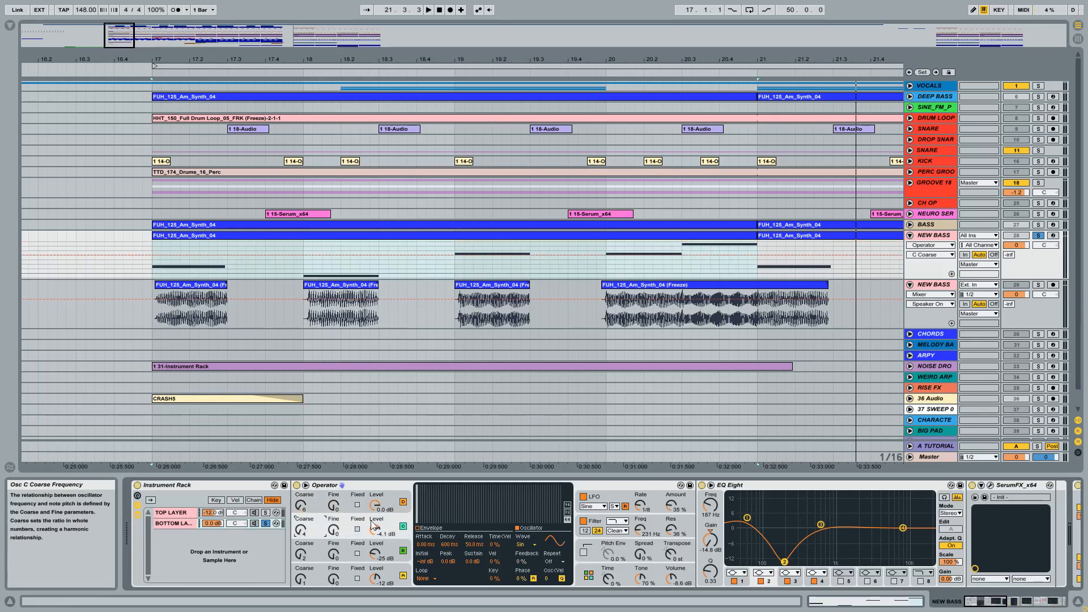
left_click(301, 507)
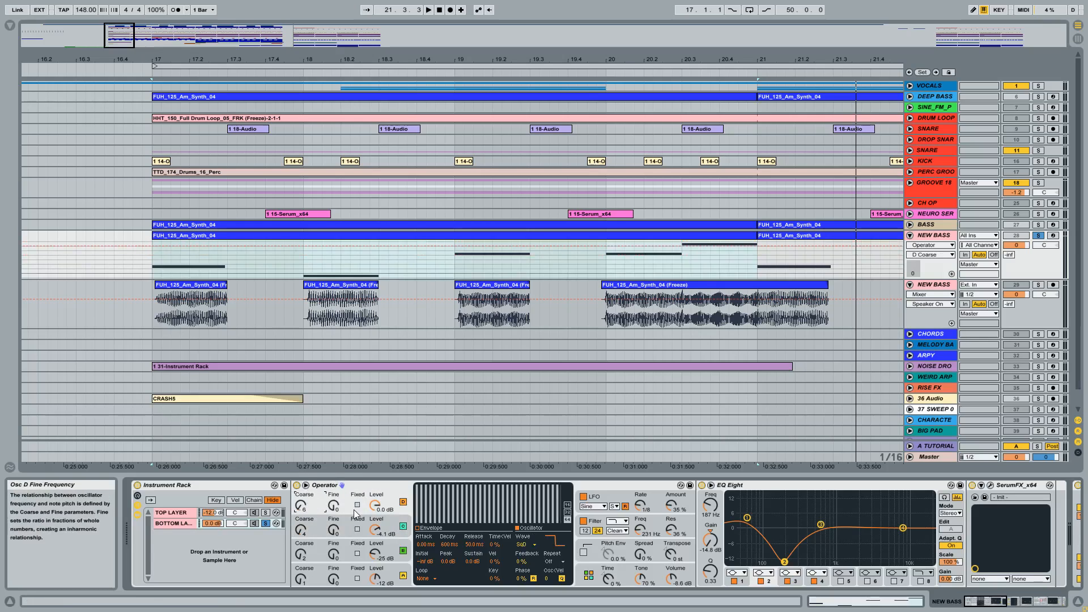
key("space")
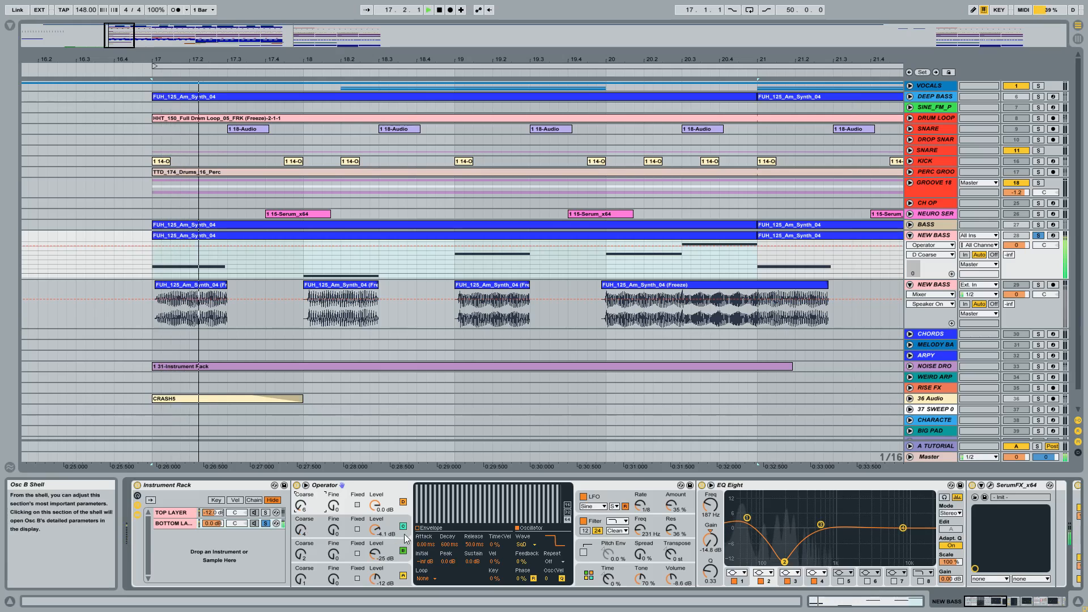
left_click(404, 529)
key("space")
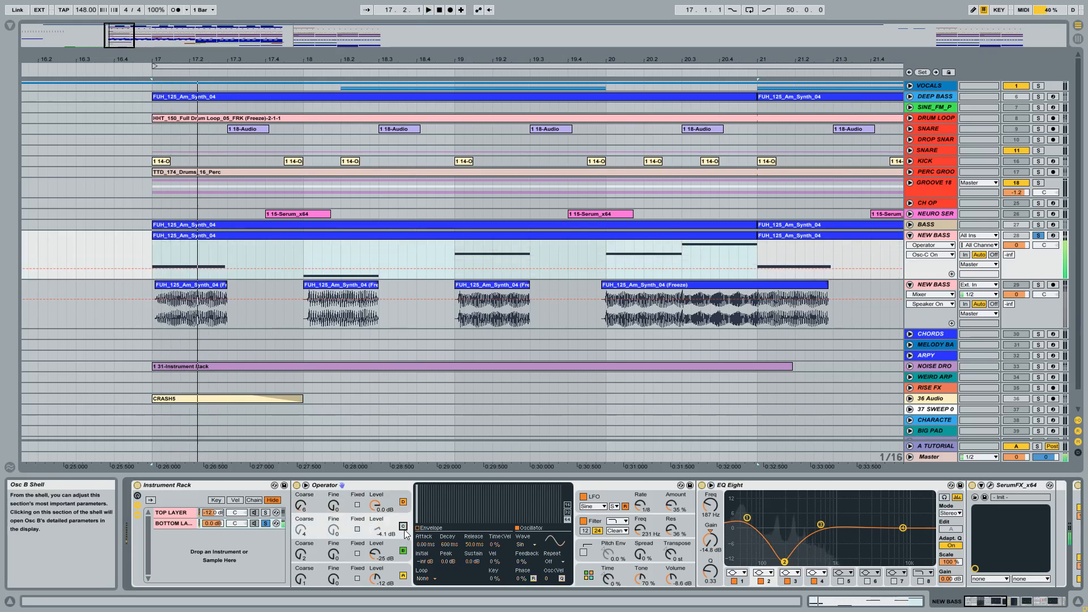
left_click(403, 527)
key("space")
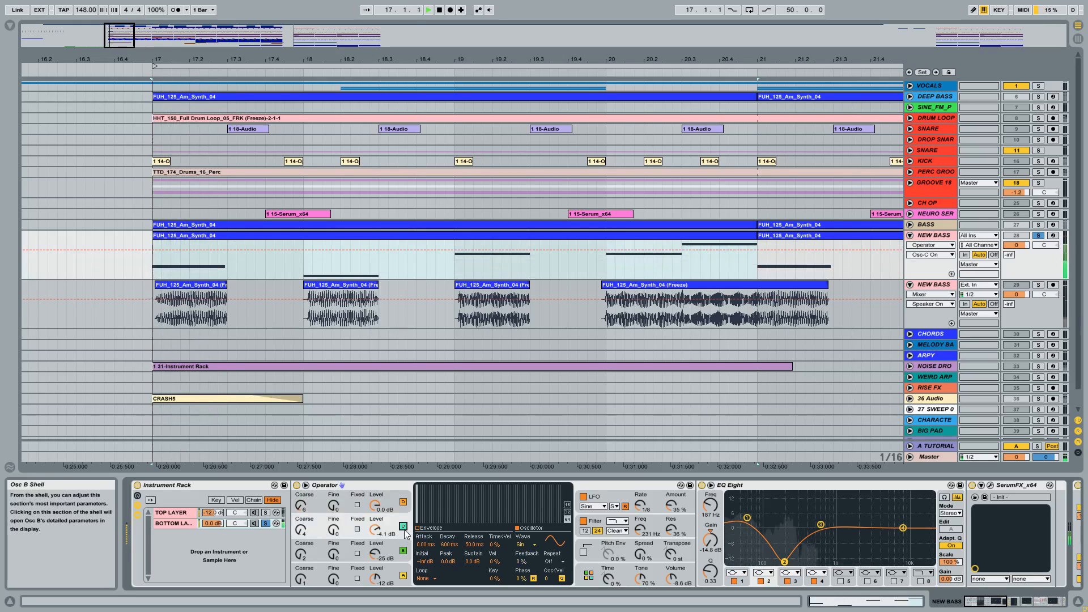
Examine the Operator's filter settings and switch the filter off and on during playback to compare the sound
left_click(640, 528)
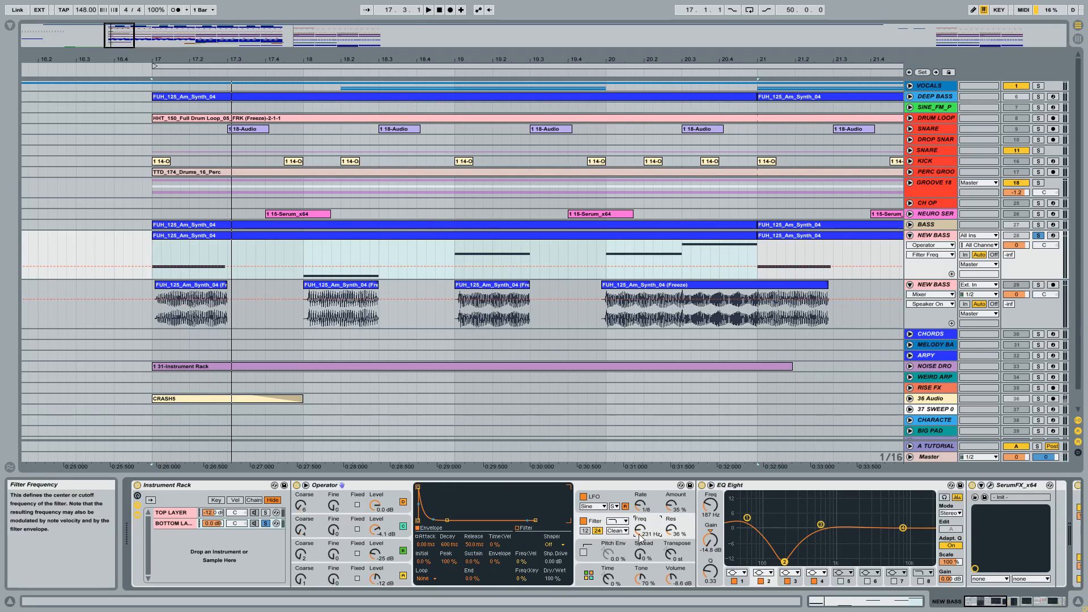
key("space")
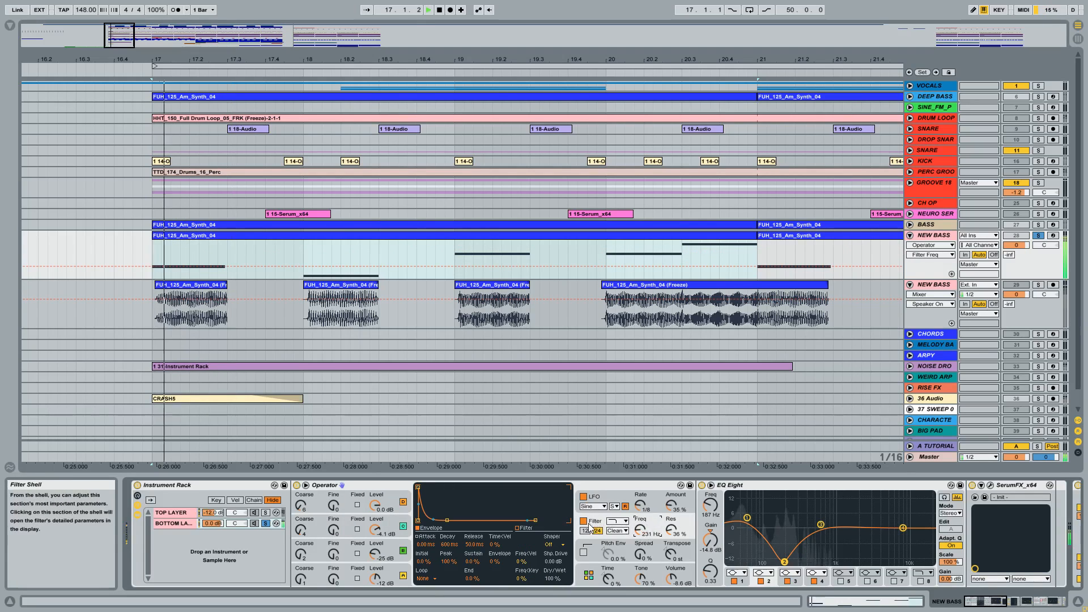
left_click(584, 521)
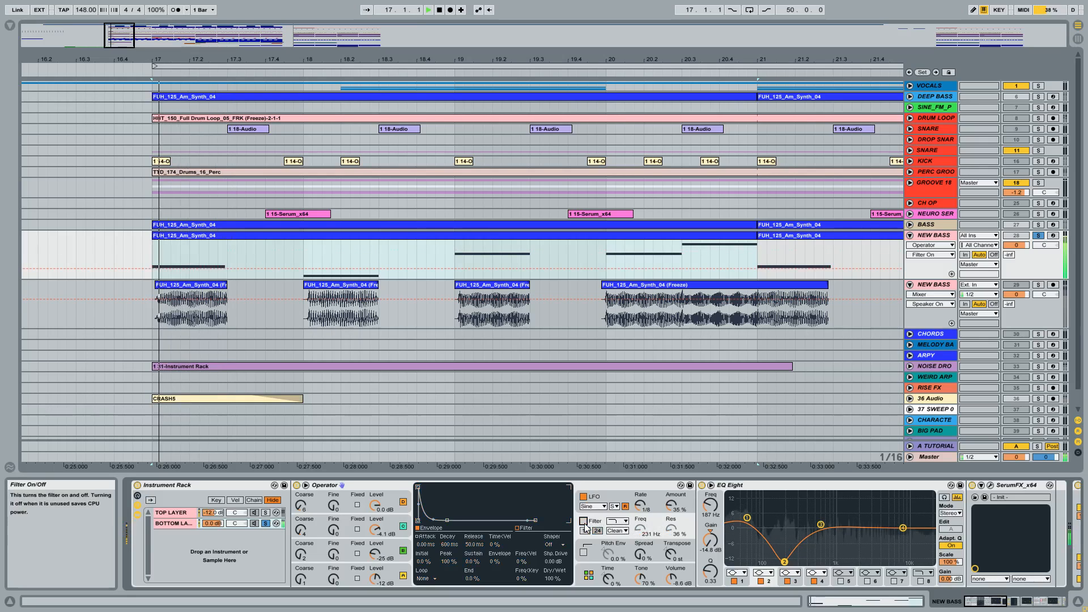
key("space")
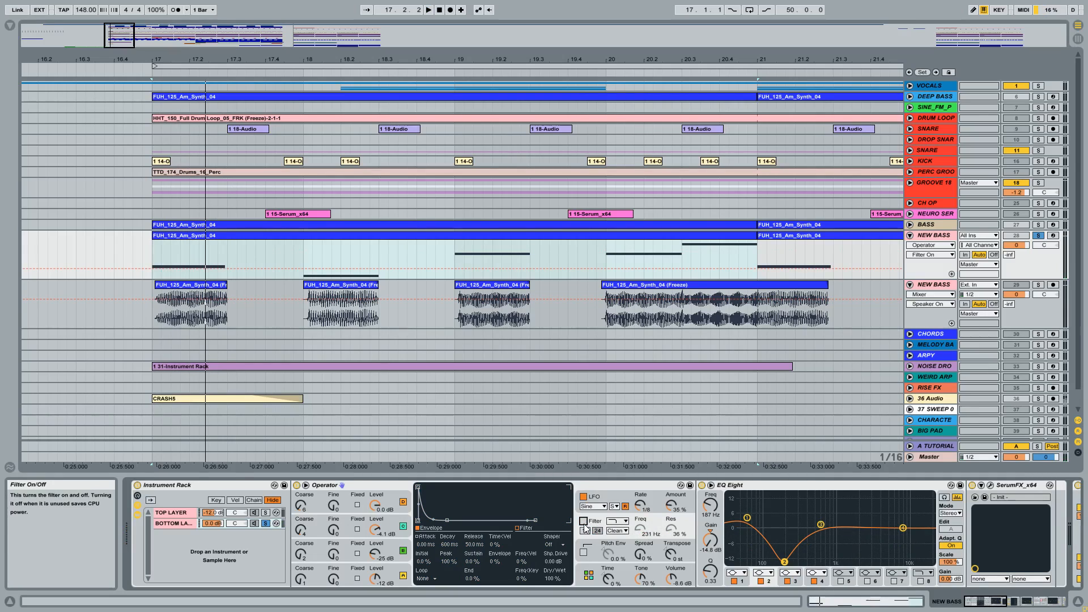
key("space")
left_click(584, 521)
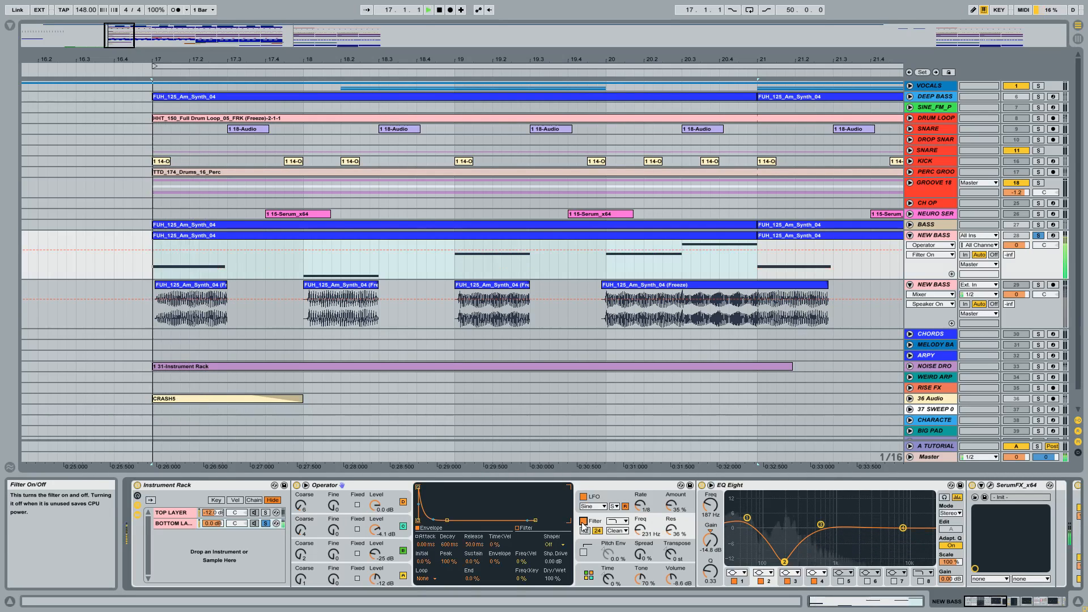
left_click(583, 521)
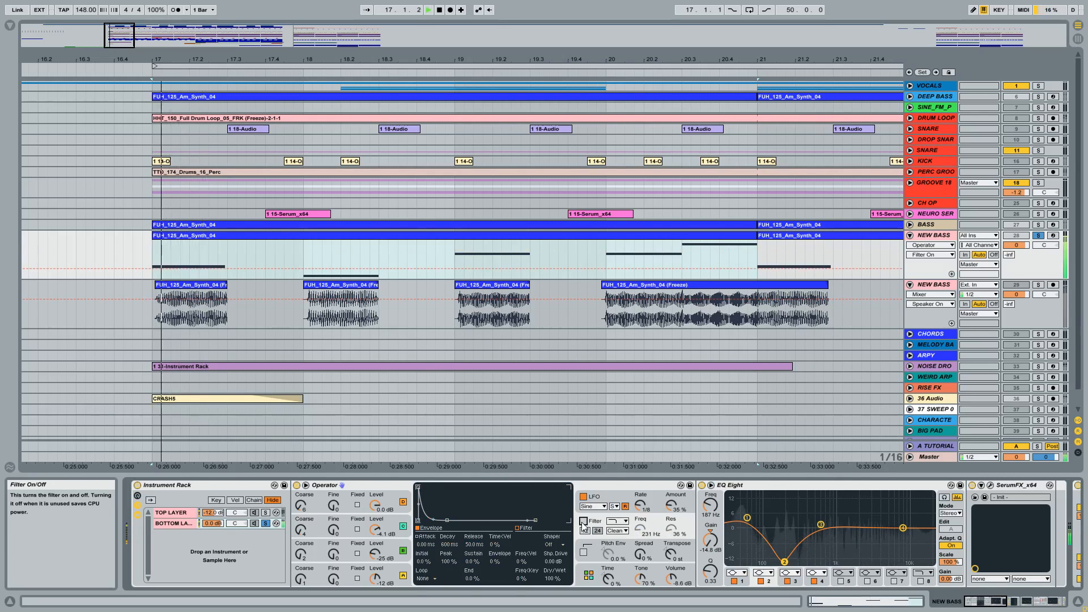
left_click(584, 522)
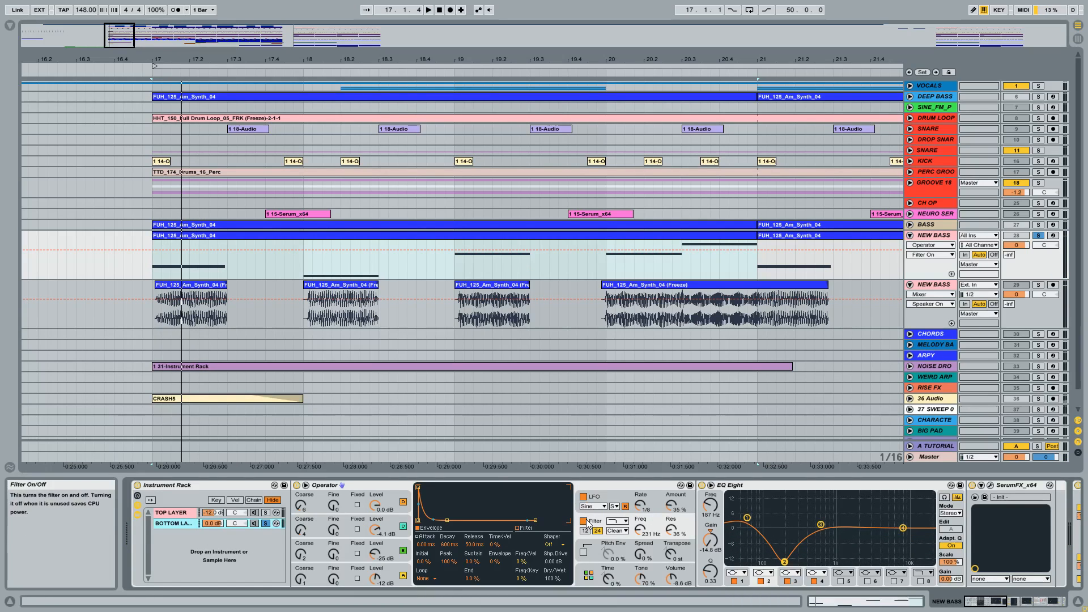
key("space")
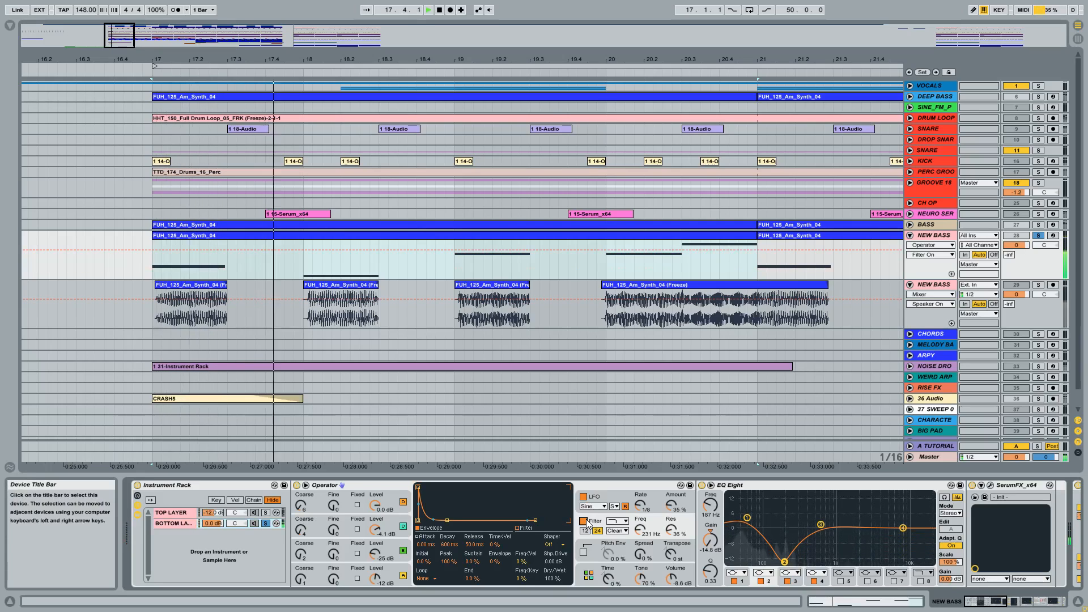
key("space")
Examine the Operator's LFO settings and compare the bass playback with the LFO off and on
left_click(604, 498)
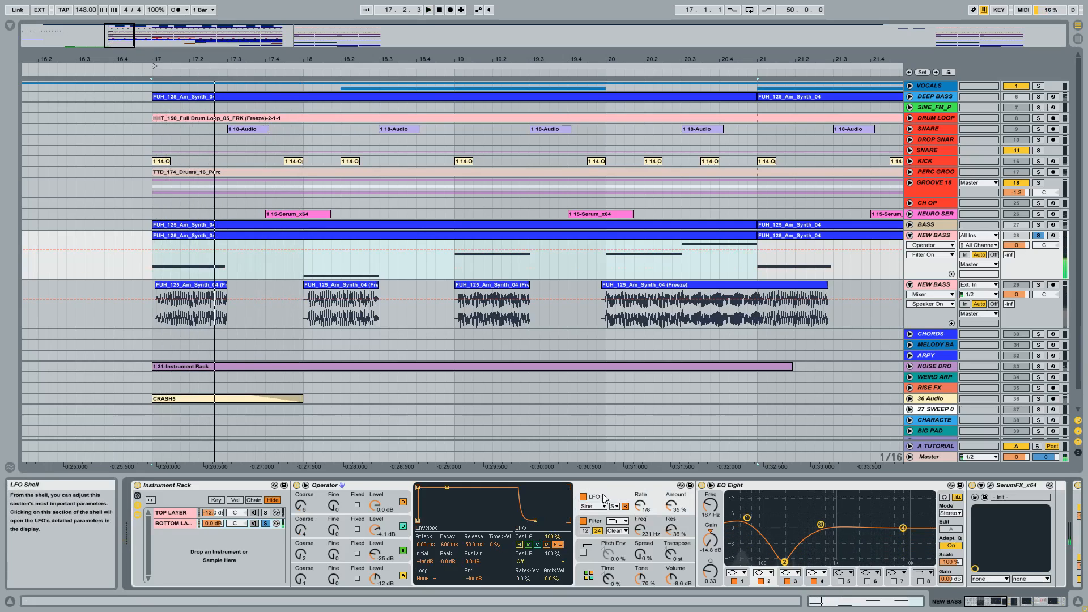
left_click(586, 498)
key("space")
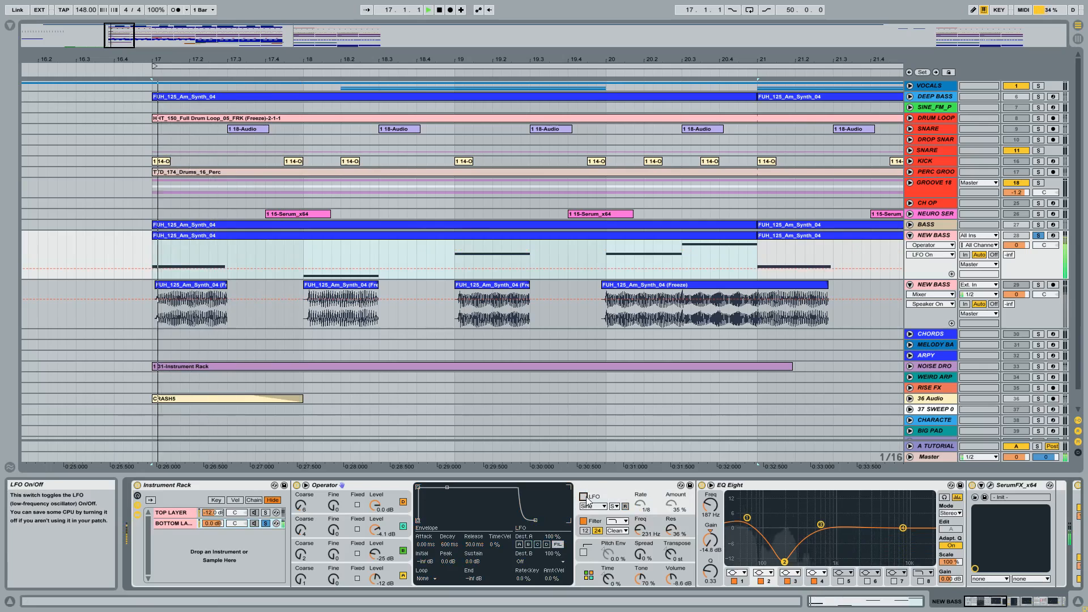
left_click(584, 497)
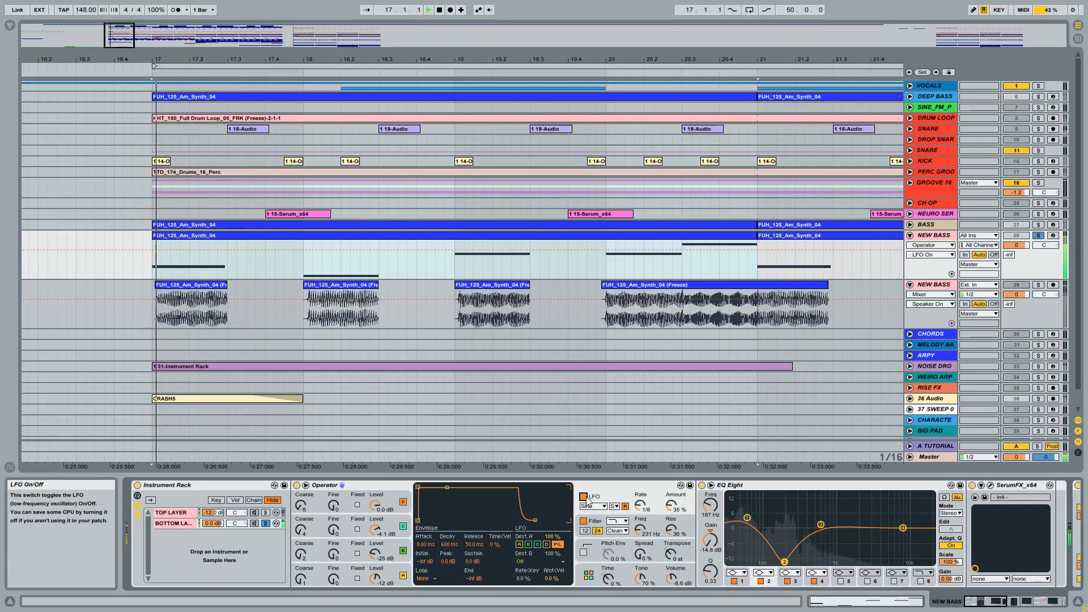
key("space")
key("space")
key("space")
key("space")
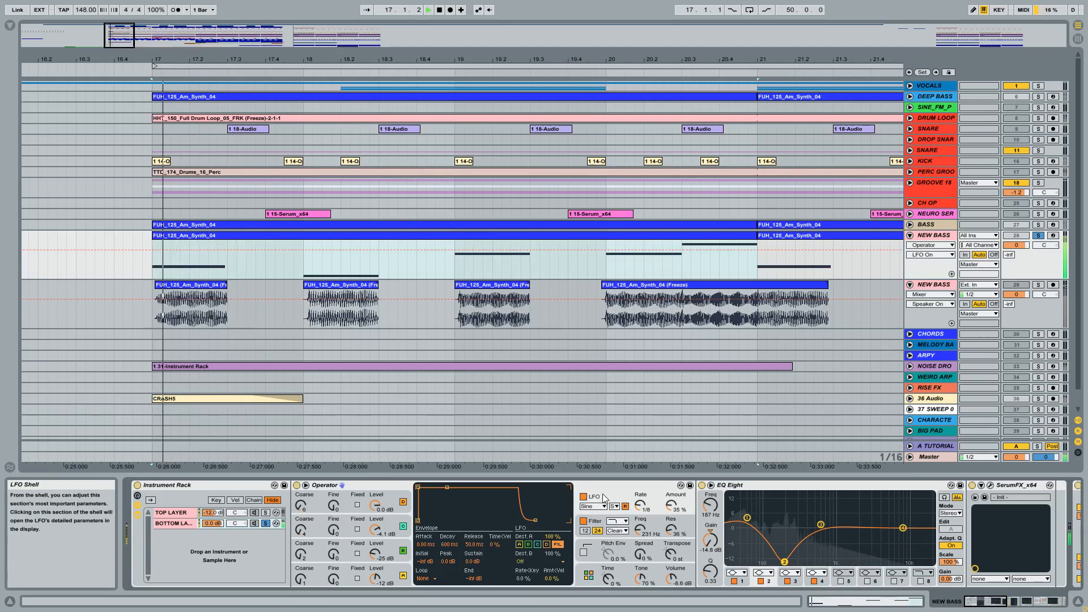
key("space")
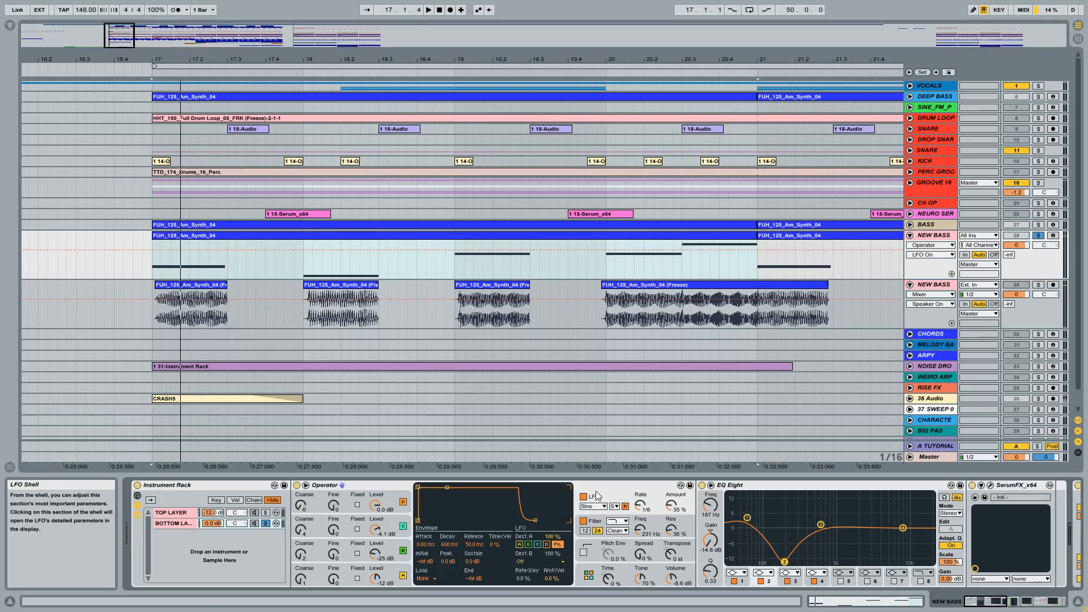
key("space")
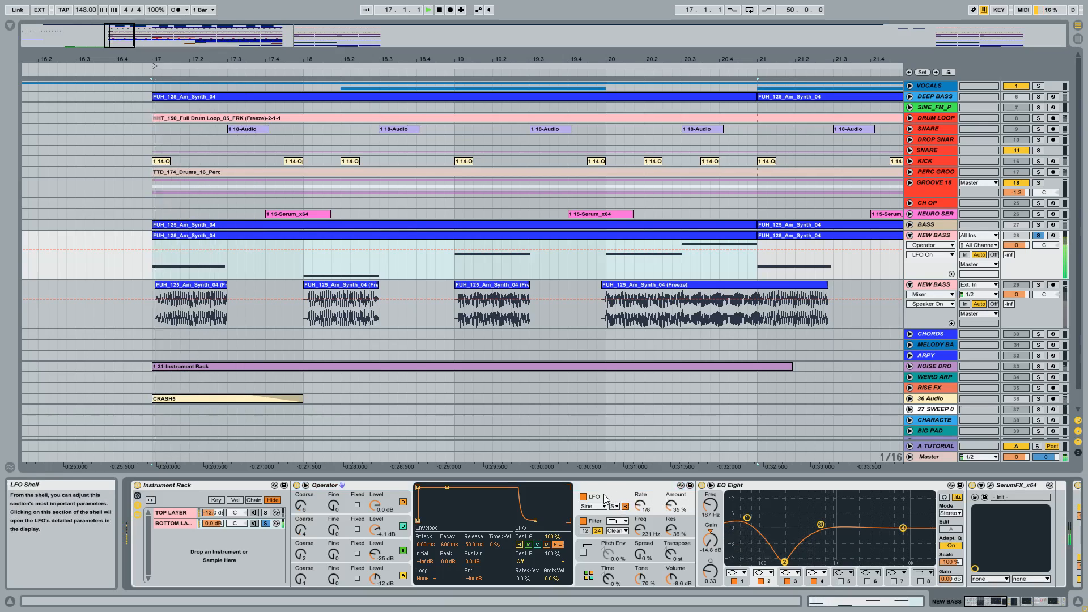
key("space")
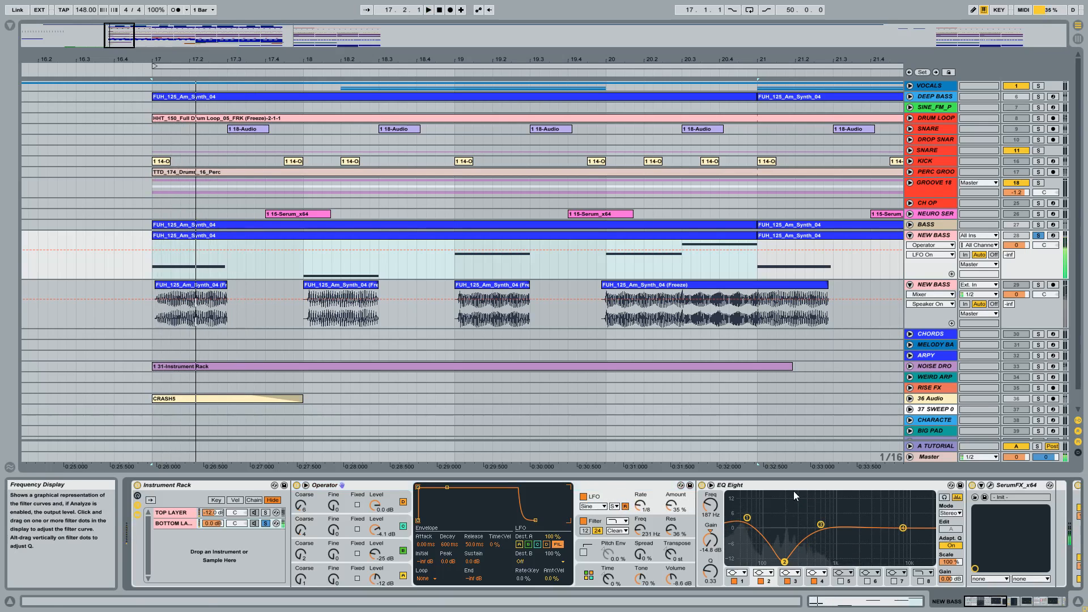
Bypass and re-enable the EQ Eight after the Operator while replaying the bass to hear what its low-mid cut does
left_click(772, 487)
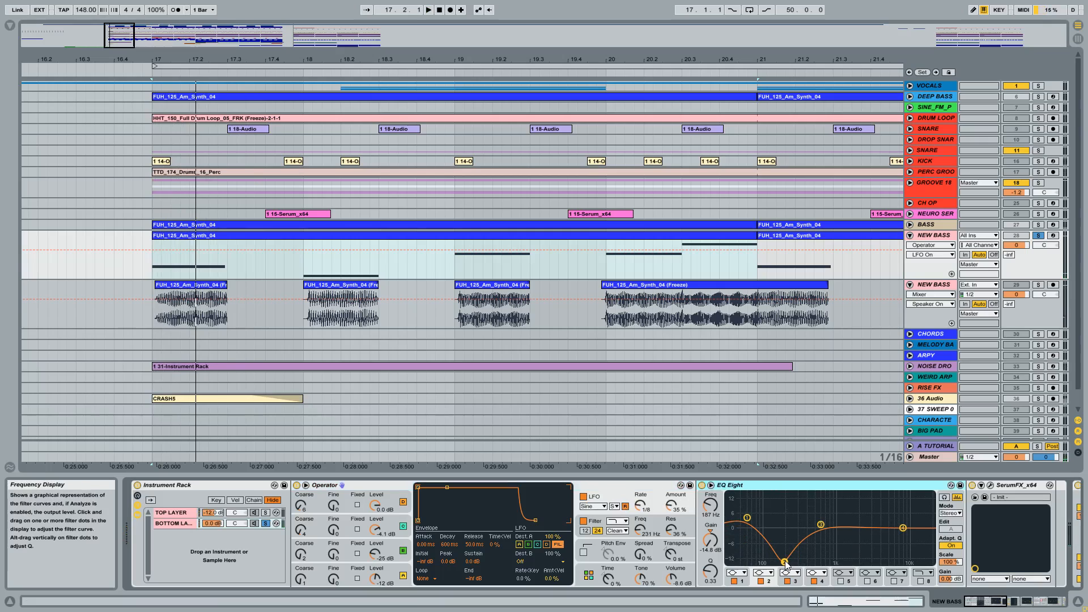
left_click(702, 485)
key("space")
key("space")
key("space")
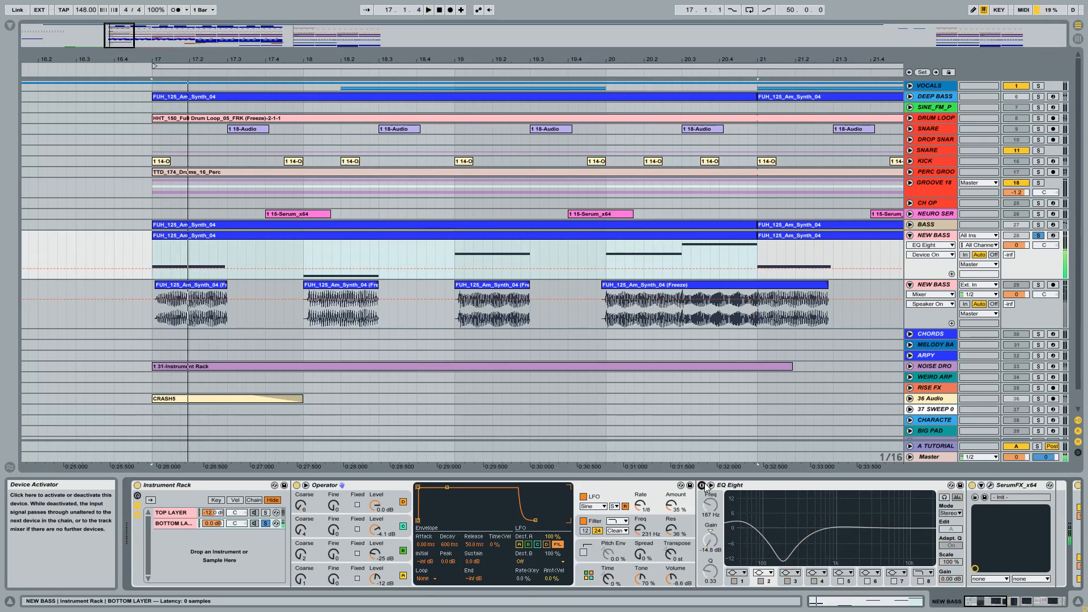
left_click(703, 486)
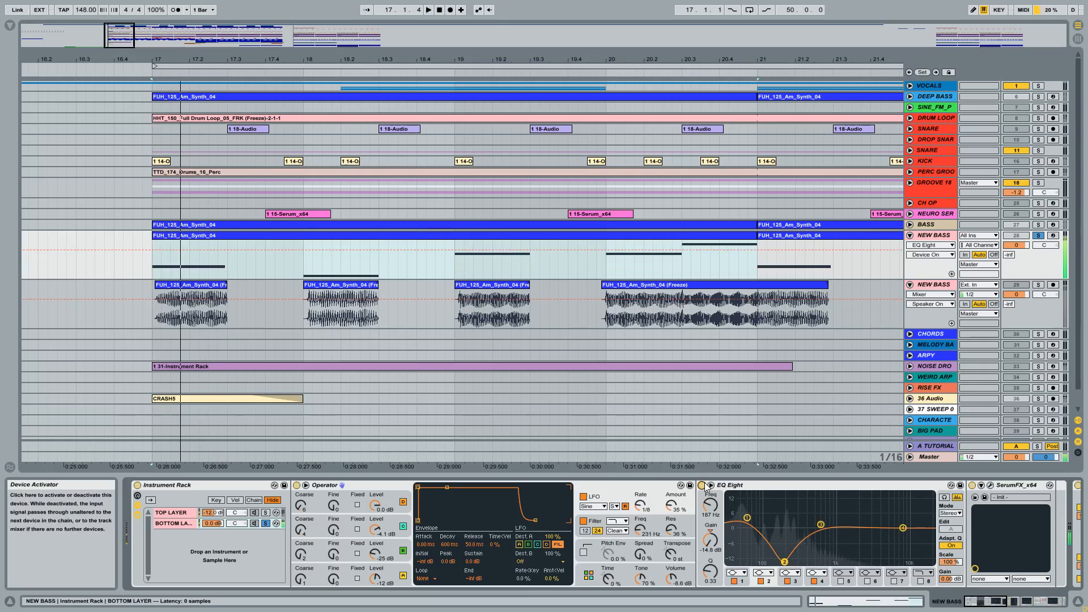
key("space")
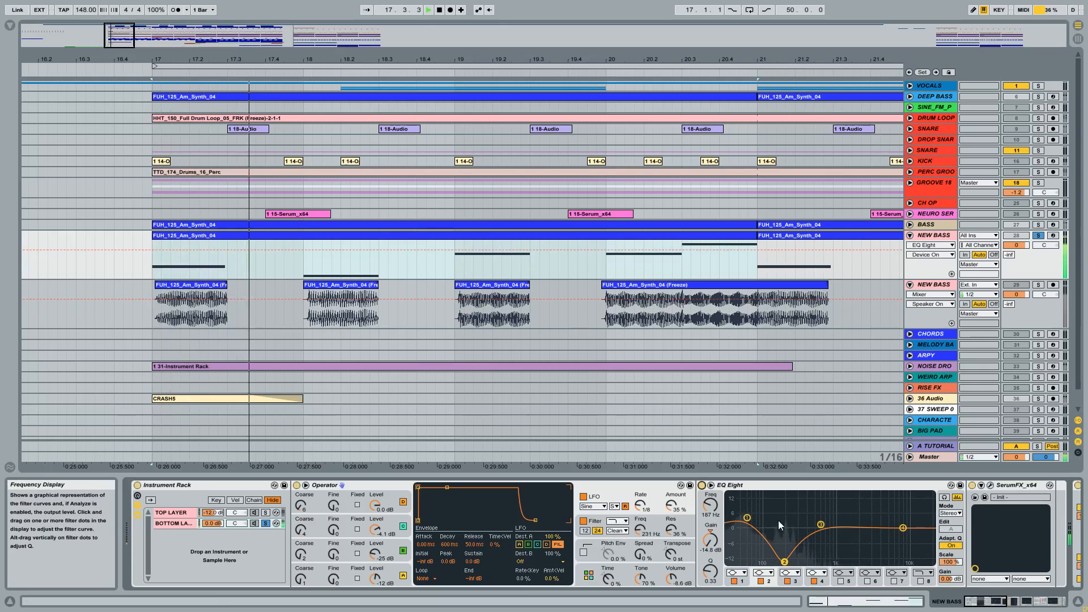
left_click(703, 486)
key("space")
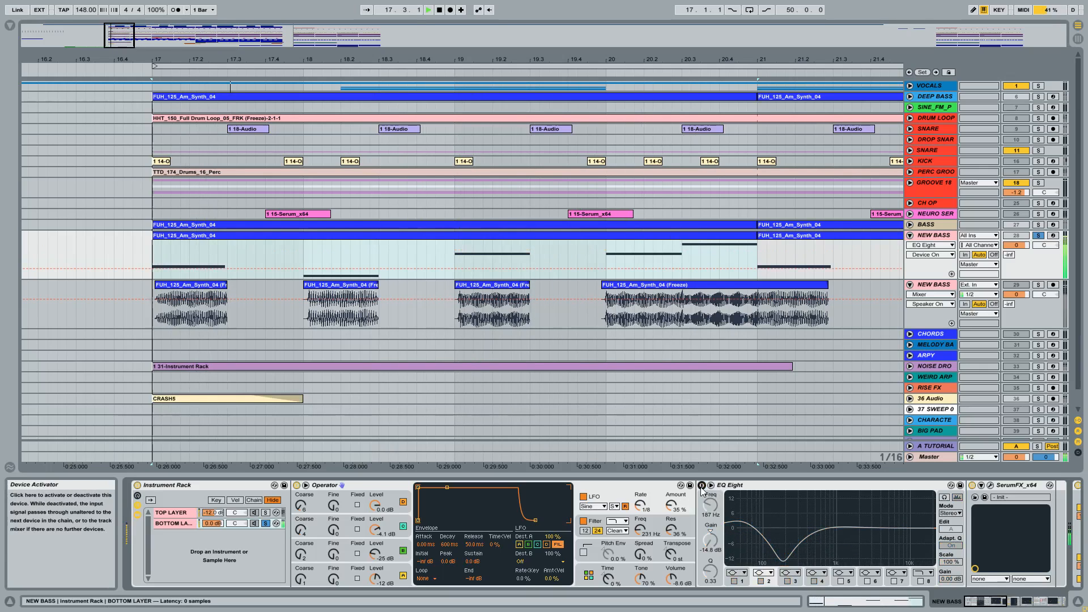
left_click(703, 486)
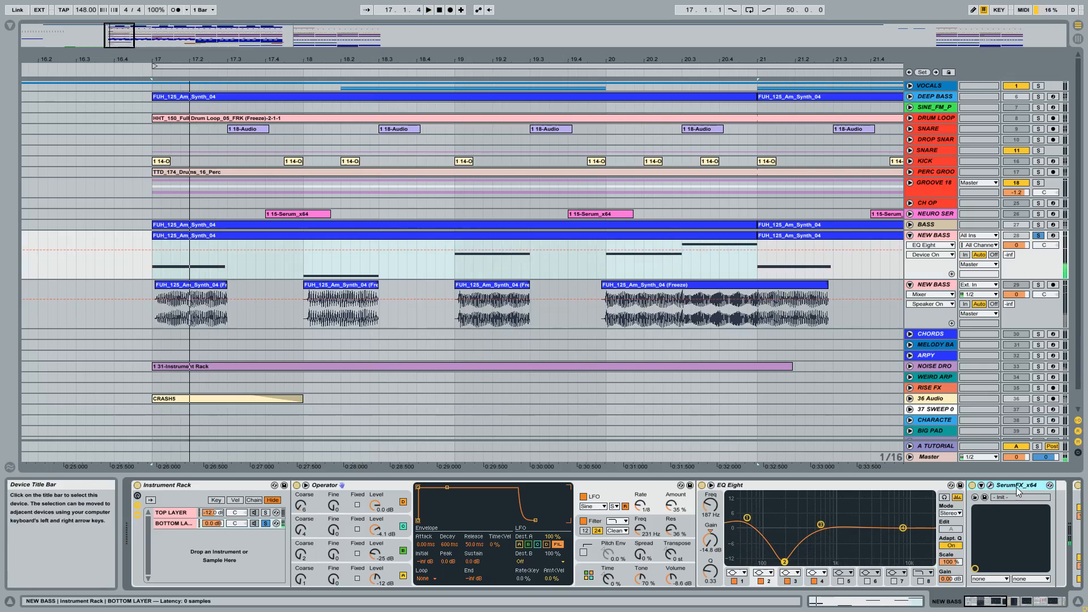
Audition the SerumFX_x64 effect's on/off state in the BOTTOM LAYER chain and open its plug-in window
left_click(1002, 606)
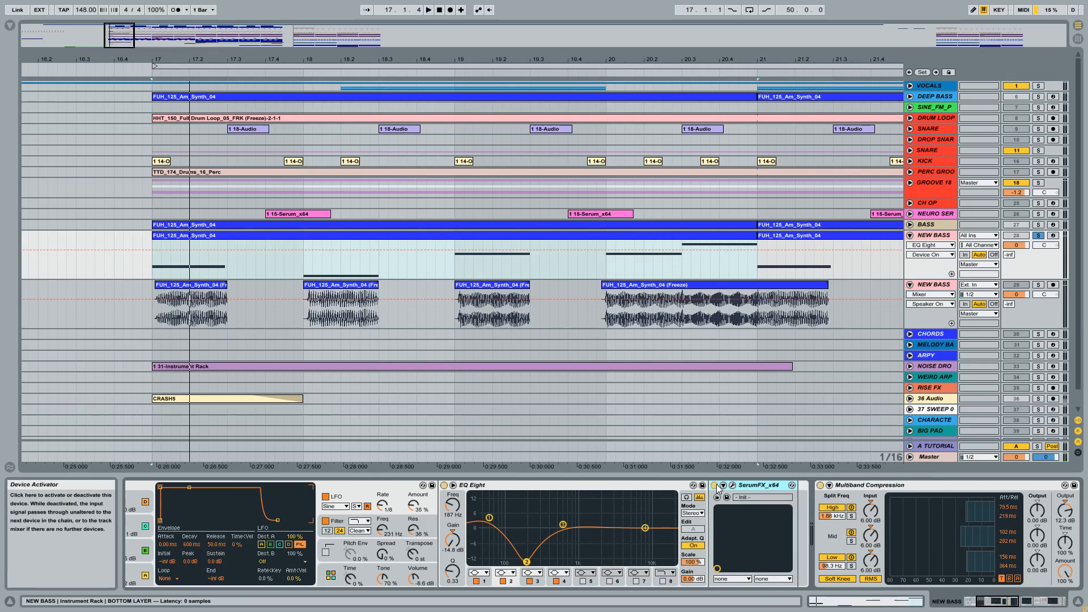
left_click(715, 486)
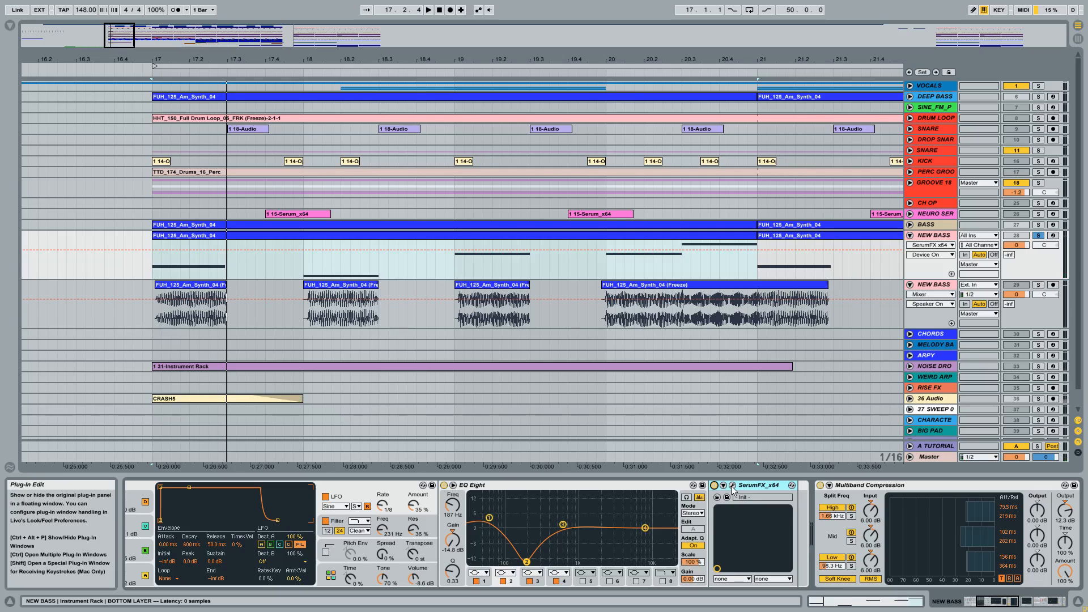
left_click(732, 486)
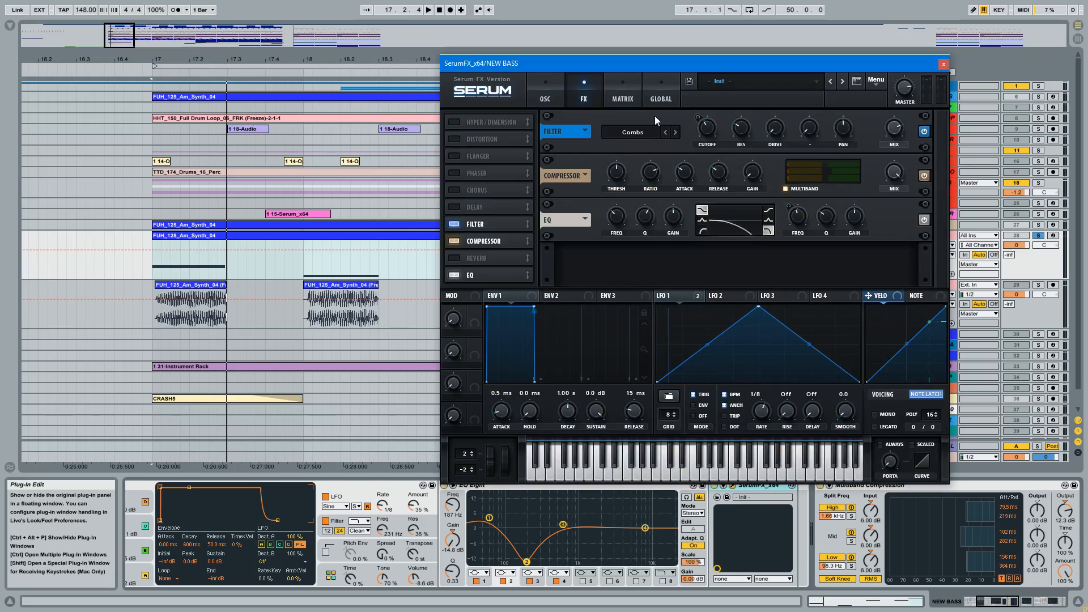
Play the bass with the SerumFX Combs filter on and off, examining LFO 1's modulation of its cutoff
key("space")
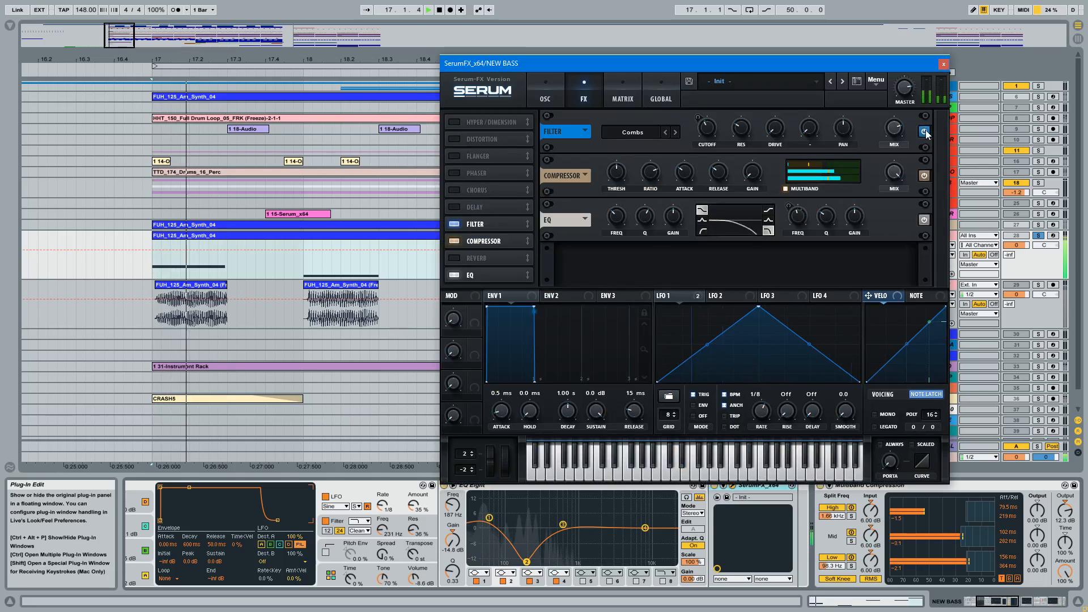
key("space")
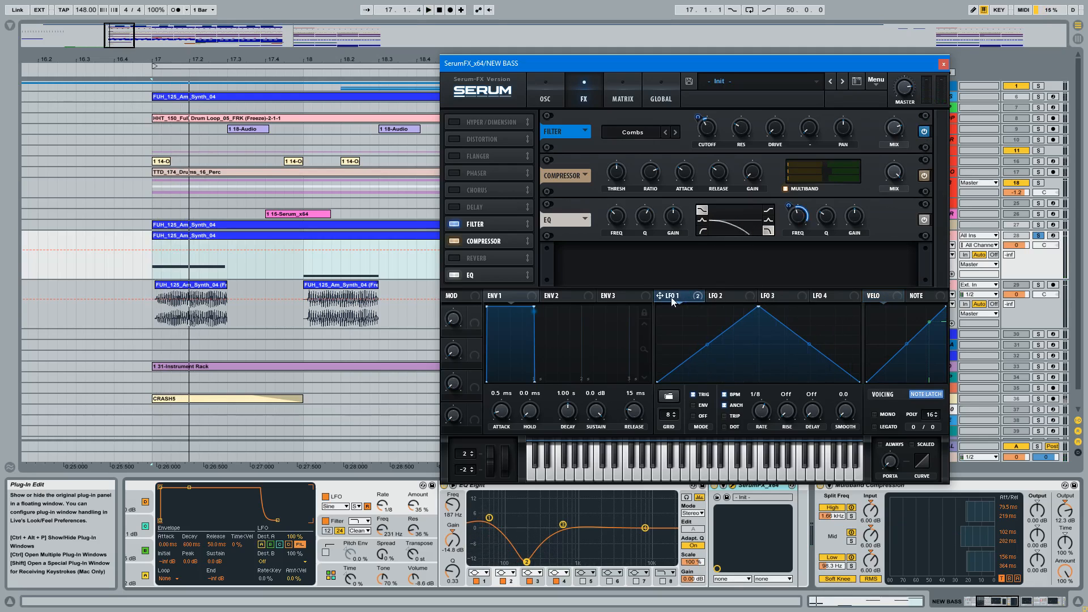
left_click(704, 124)
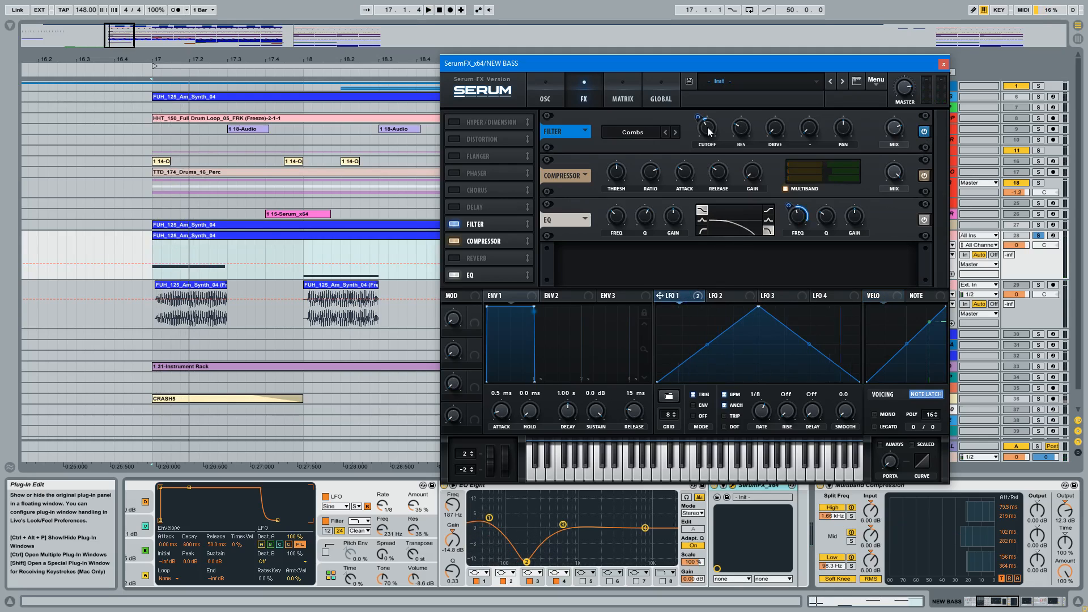
key("space")
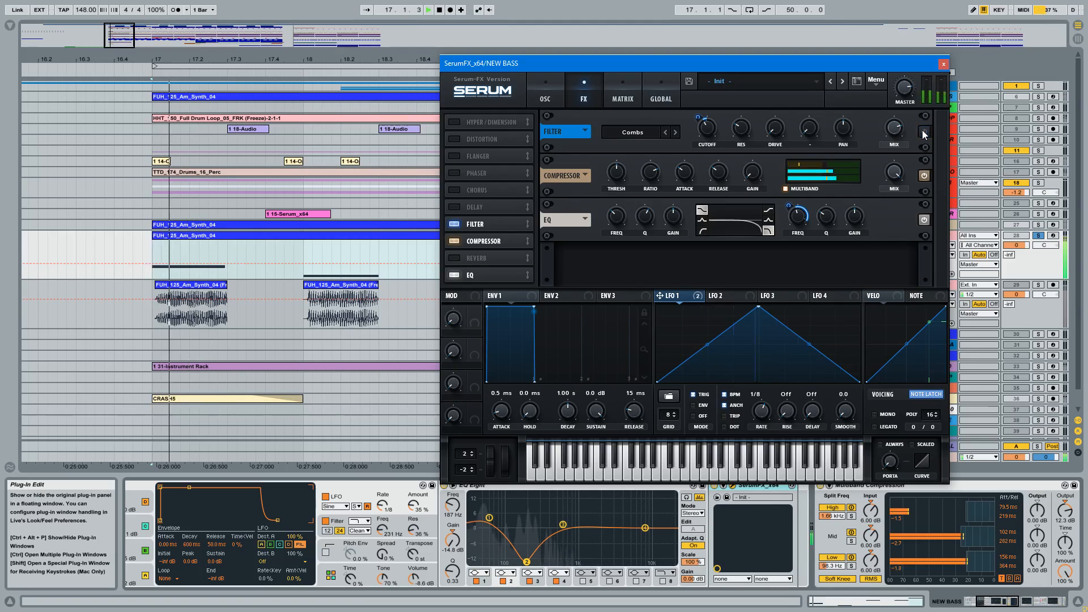
Fine-tune the Combs filter's cutoff in SerumFX and replay the bass to hear the effect
mouse_move(709, 129)
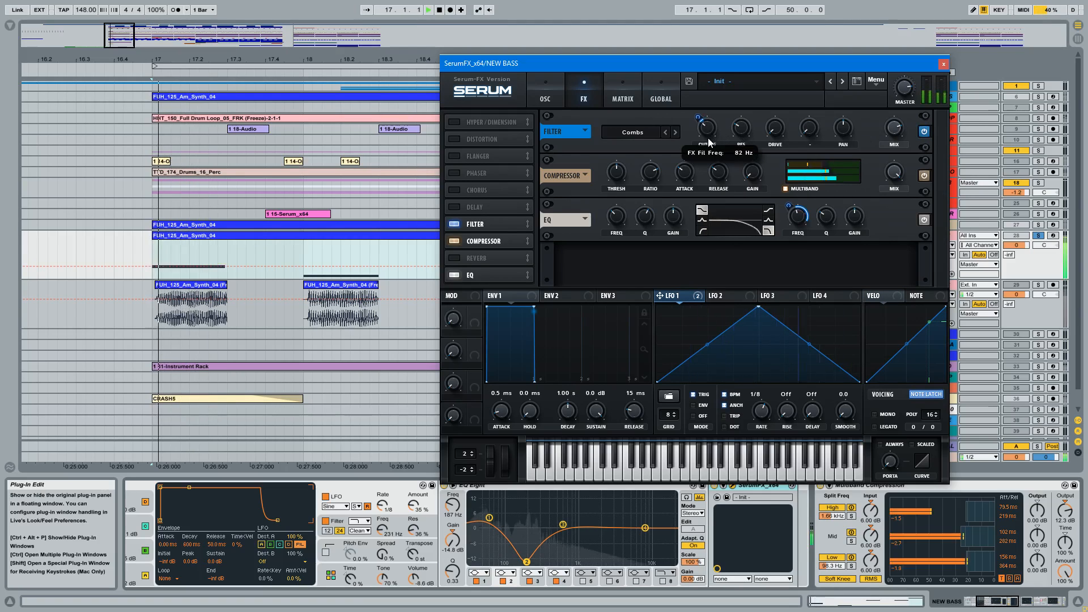
key("space")
left_click_drag(710, 146, 713, 141)
key("space")
key("space")
key("space")
key("space")
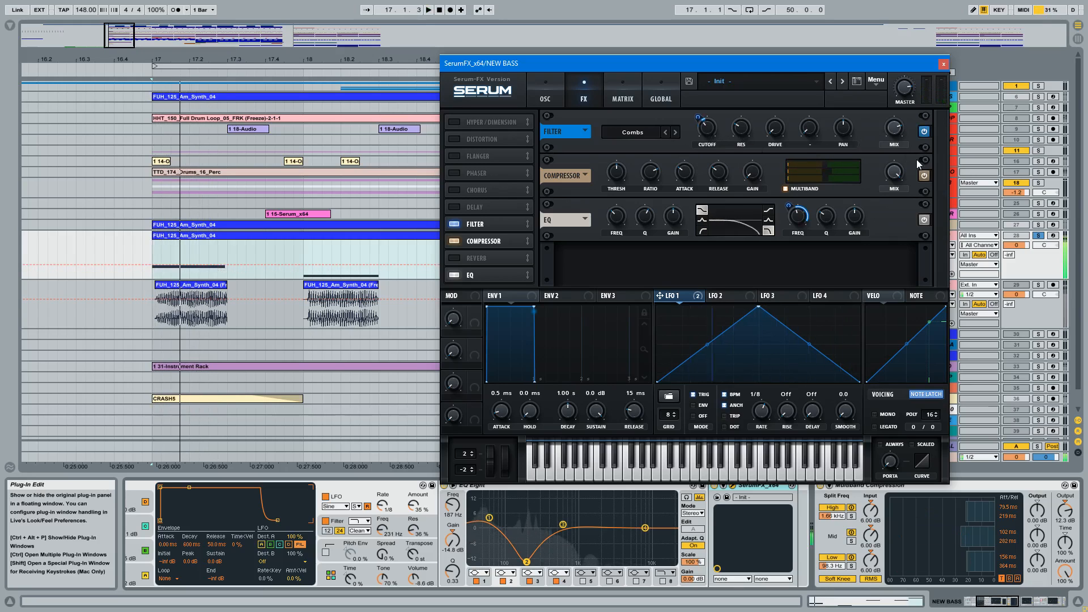
Replay the bass with SerumFX's multiband Compressor bypassed, and re-enable the Compressor
key("space")
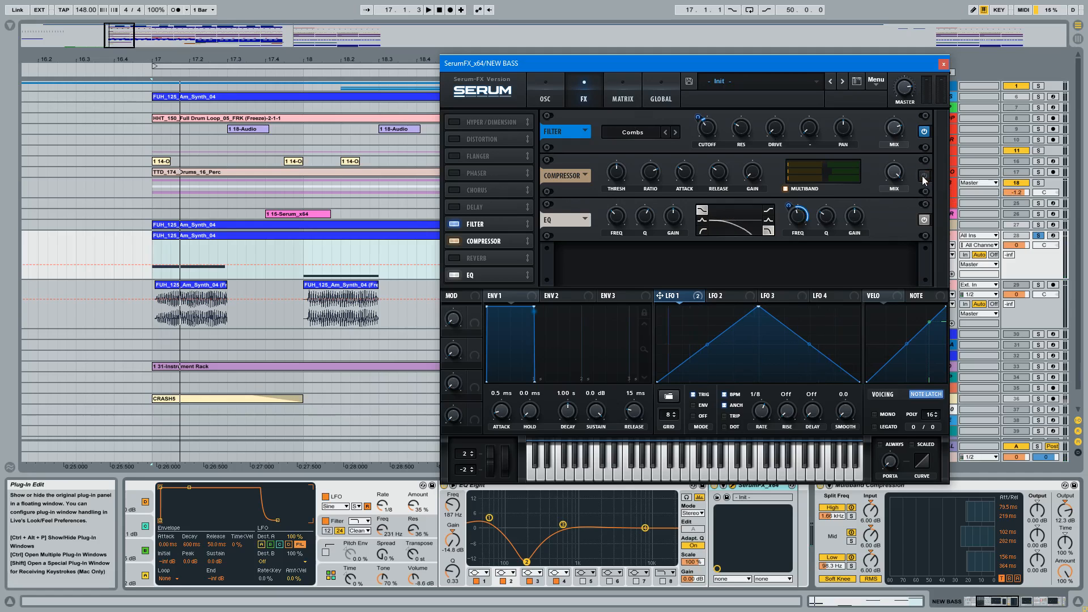
key("space")
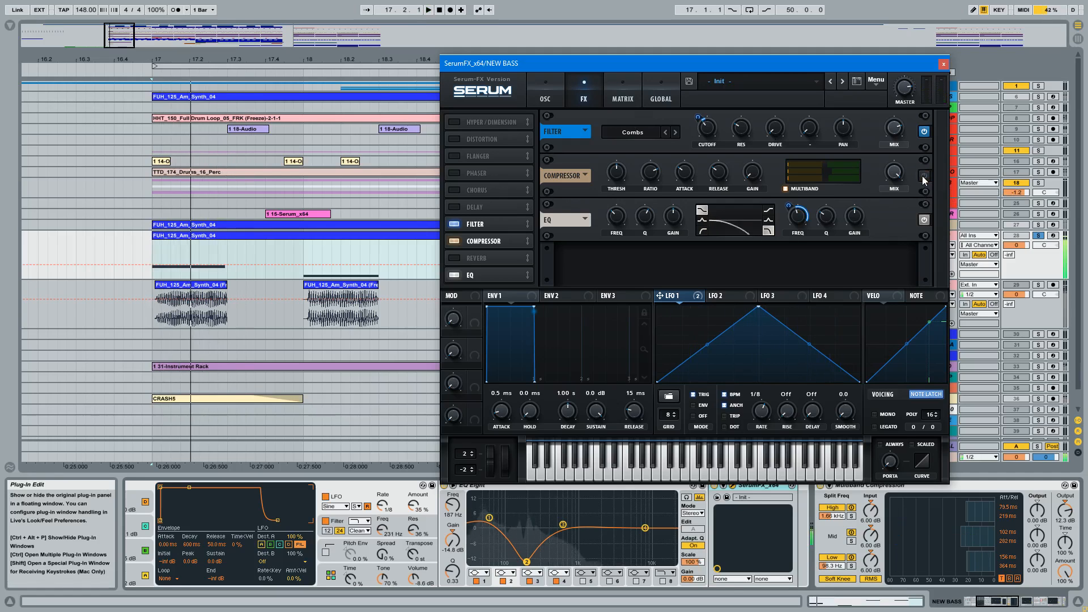
left_click(923, 176)
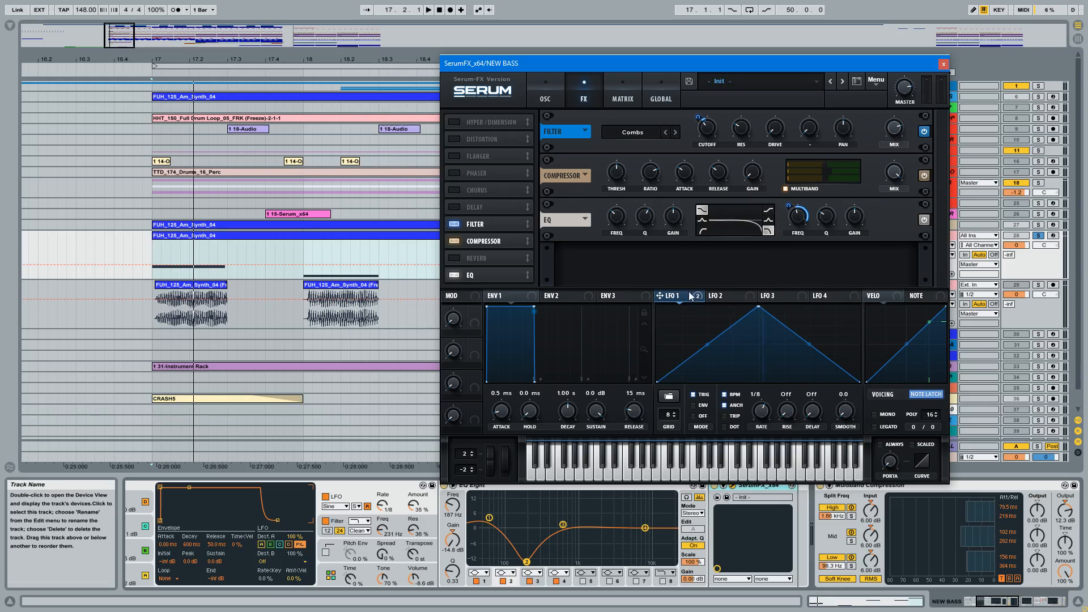
Replay the bass with the SerumFX EQ bypassed and re-enabled to hear what the EQ does
left_click(924, 220)
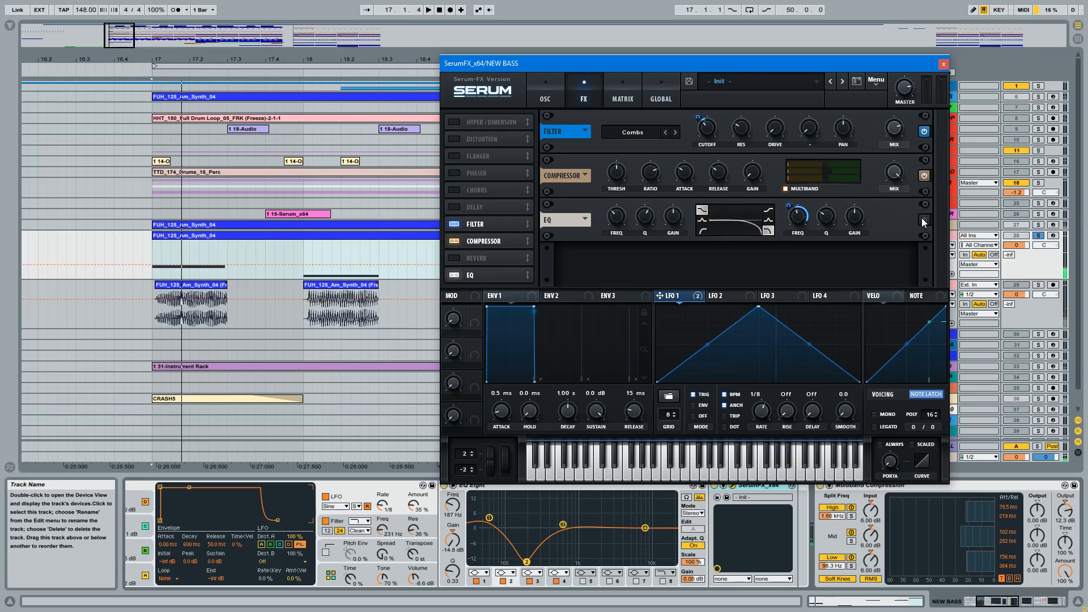
key("space")
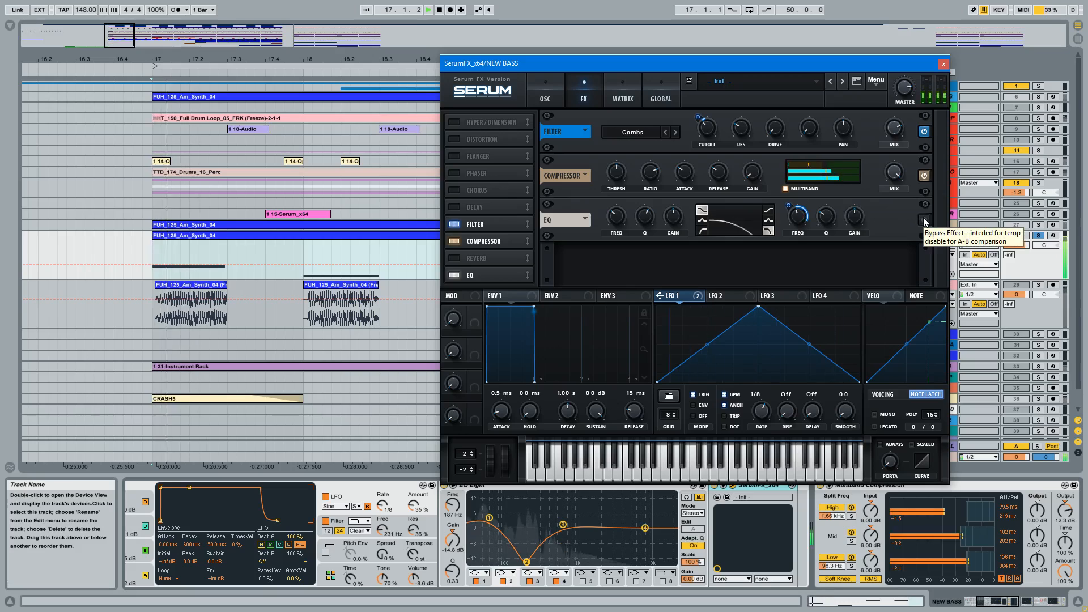
key("space")
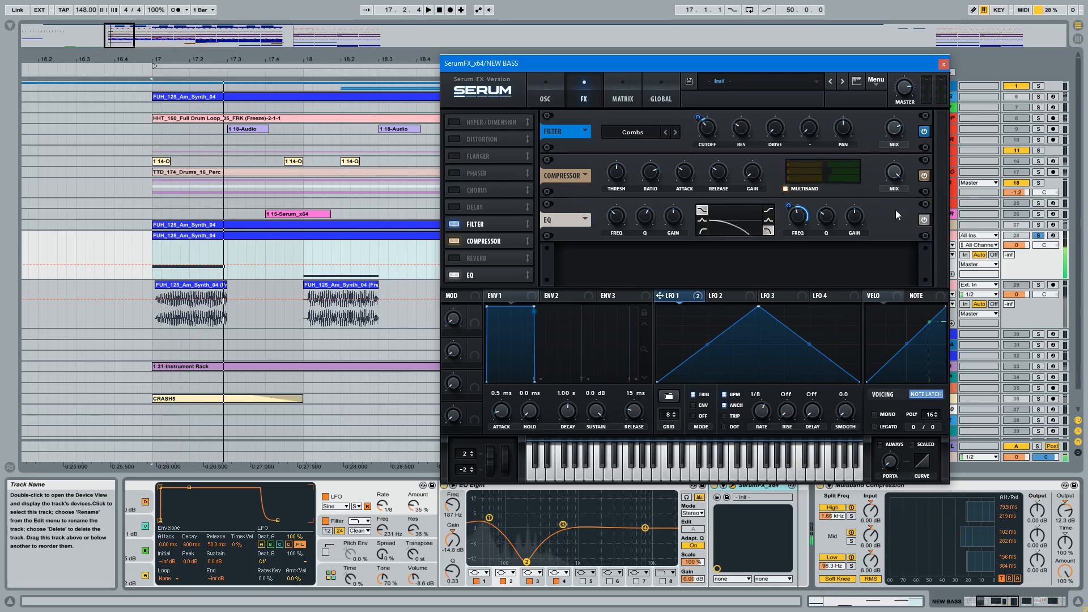
key("space")
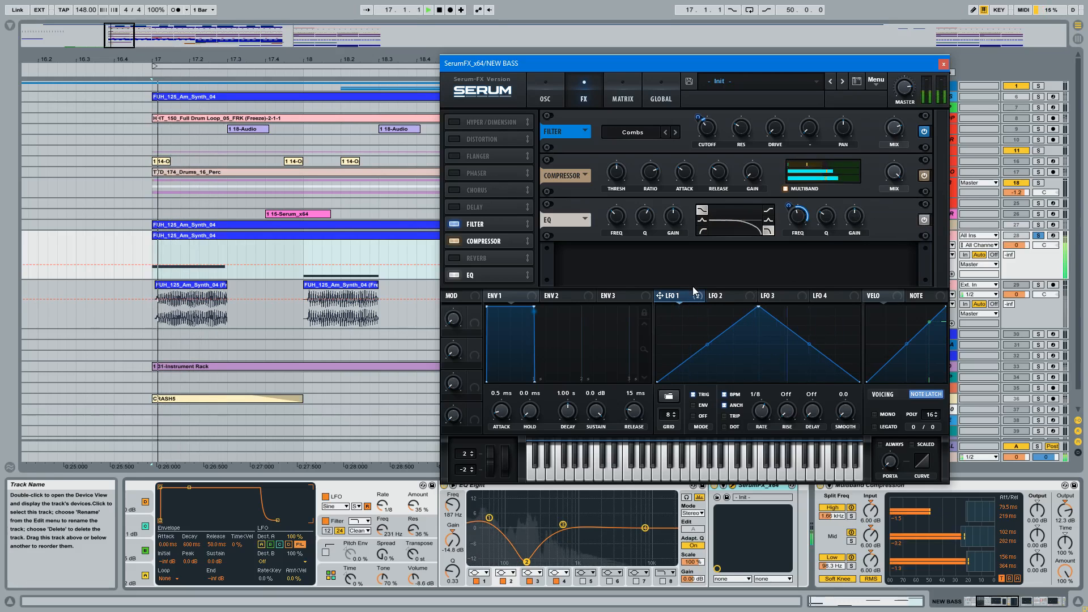
key("space")
key("space")
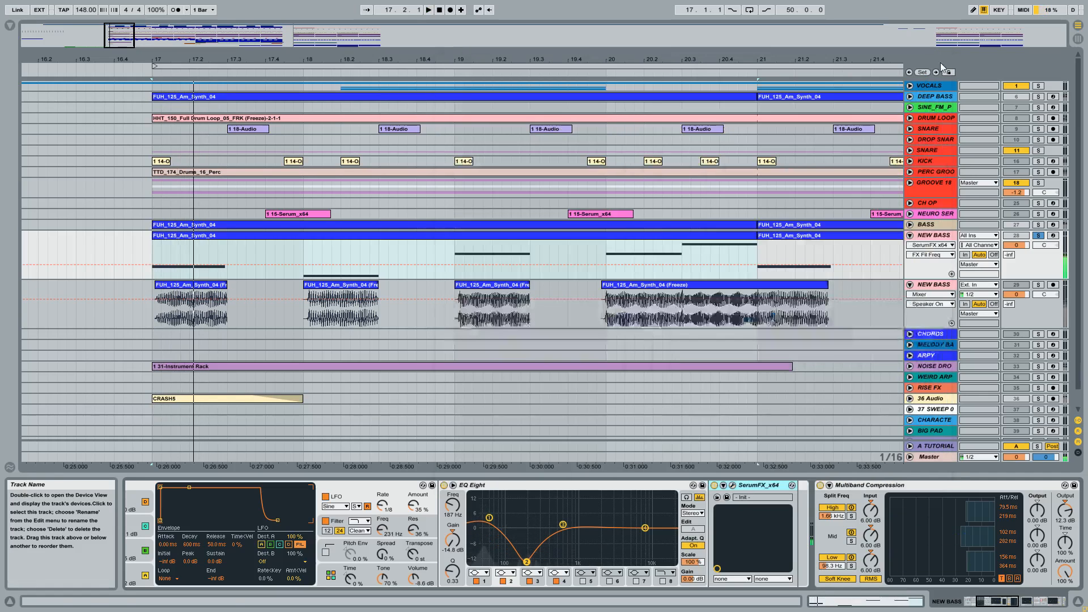
Close the SerumFX window and compare the bass with the SerumFX_x64 device off and on
left_click(944, 63)
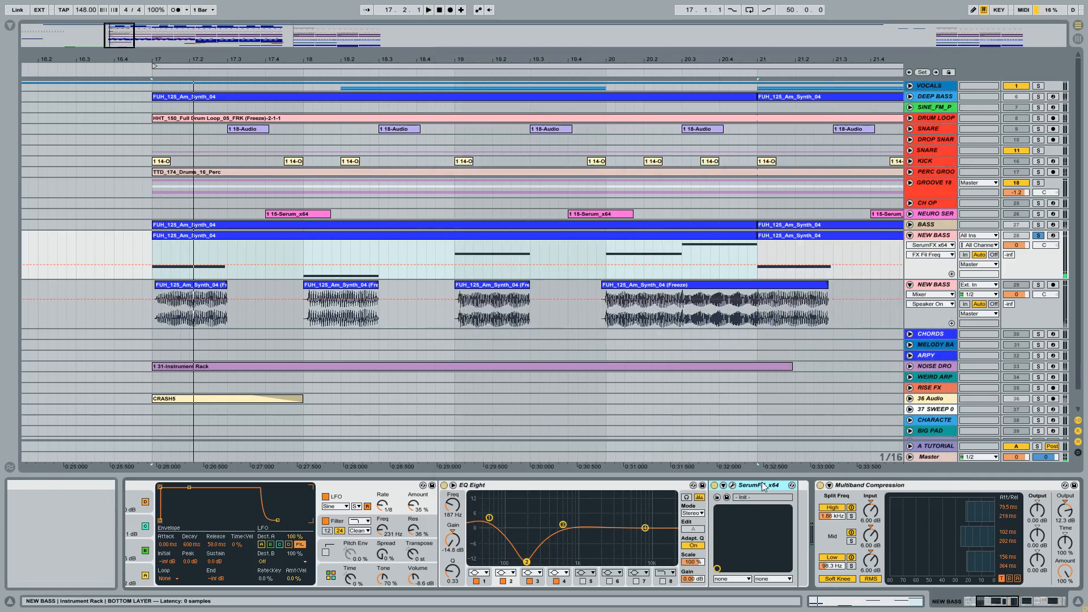
left_click(714, 485)
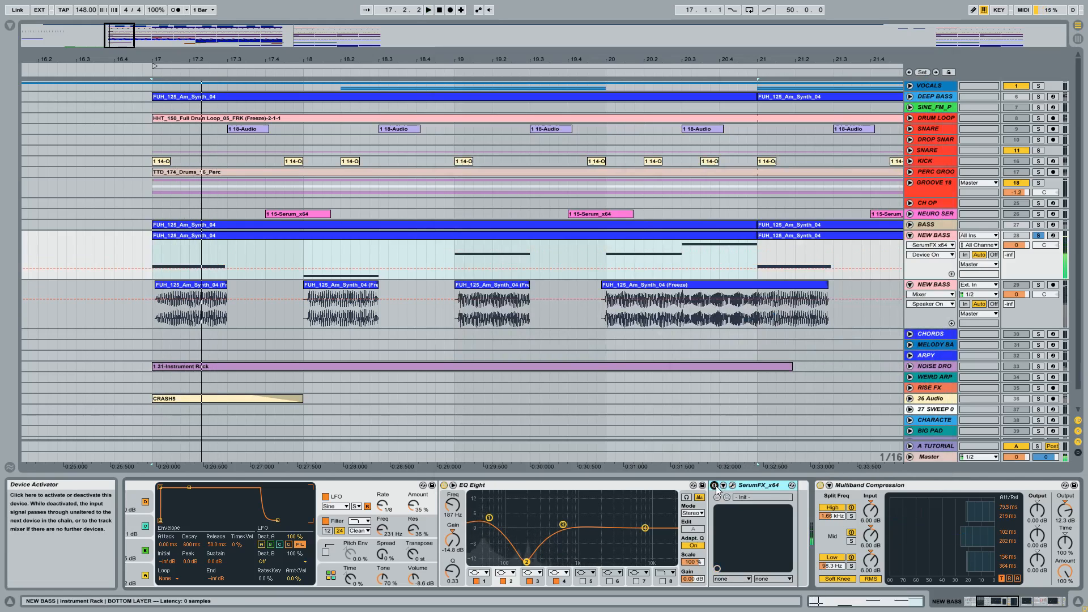
left_click(715, 485)
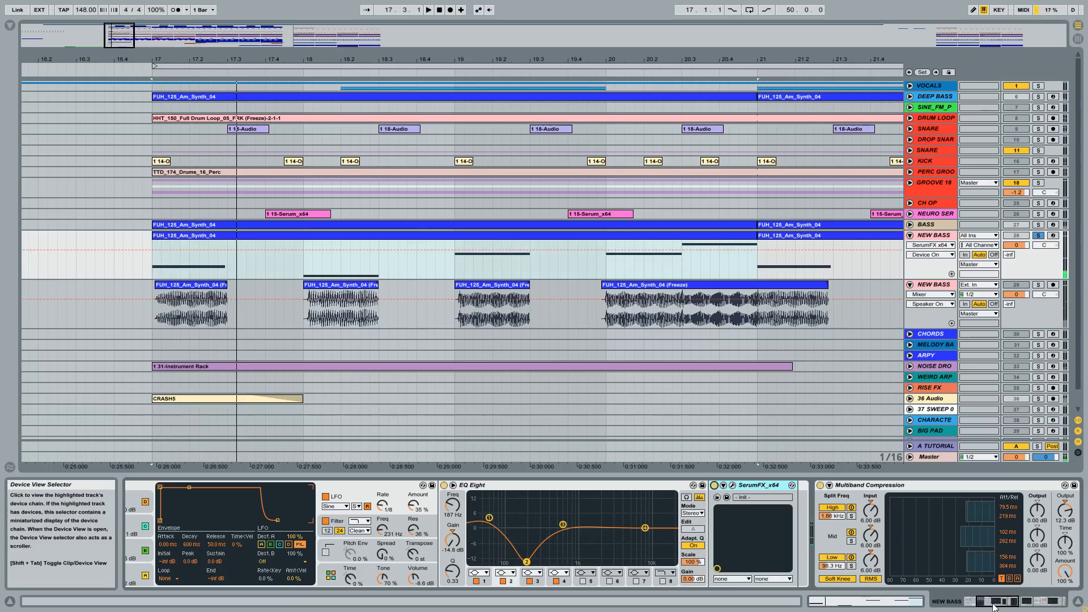
Reactivate the TOP LAYER chain in the Instrument Rack, unsolo NEW BASS track 28 and activate it in place of frozen NEW BASS track 29
left_click_drag(992, 604, 964, 604)
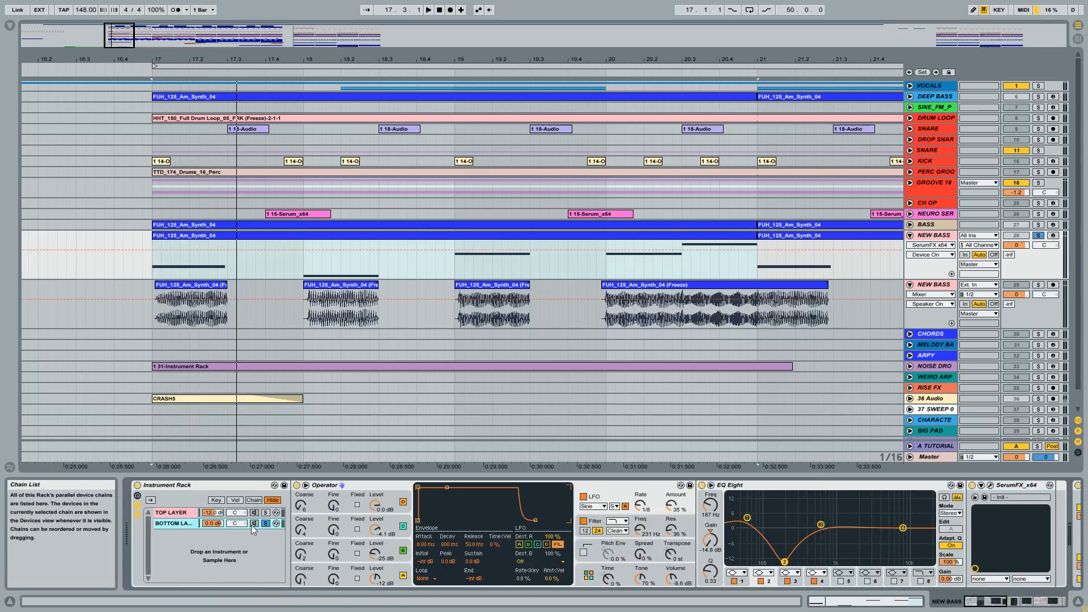
left_click(171, 513)
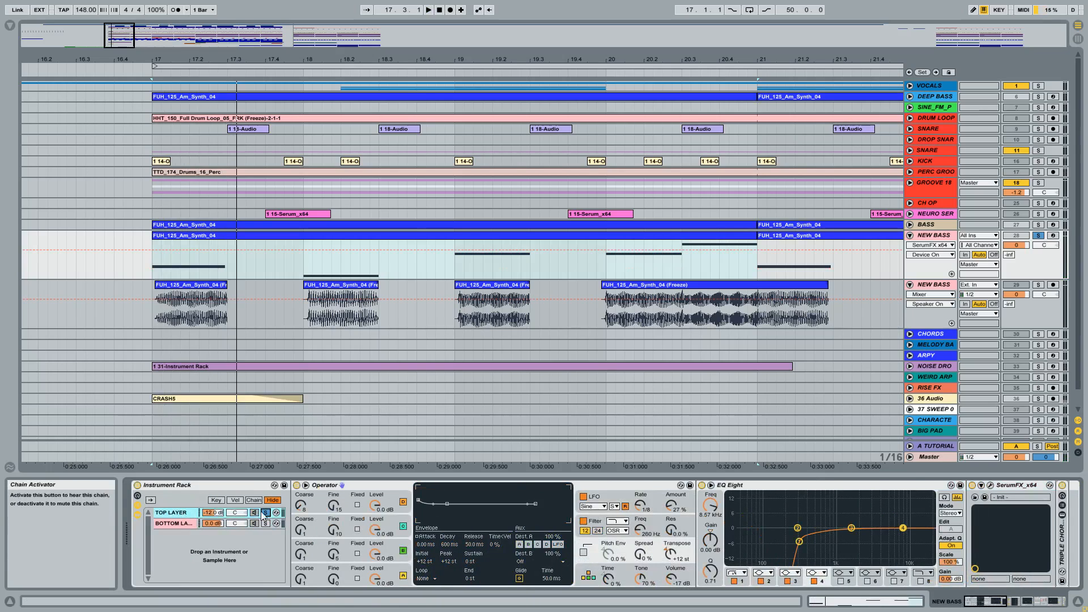
left_click(255, 513)
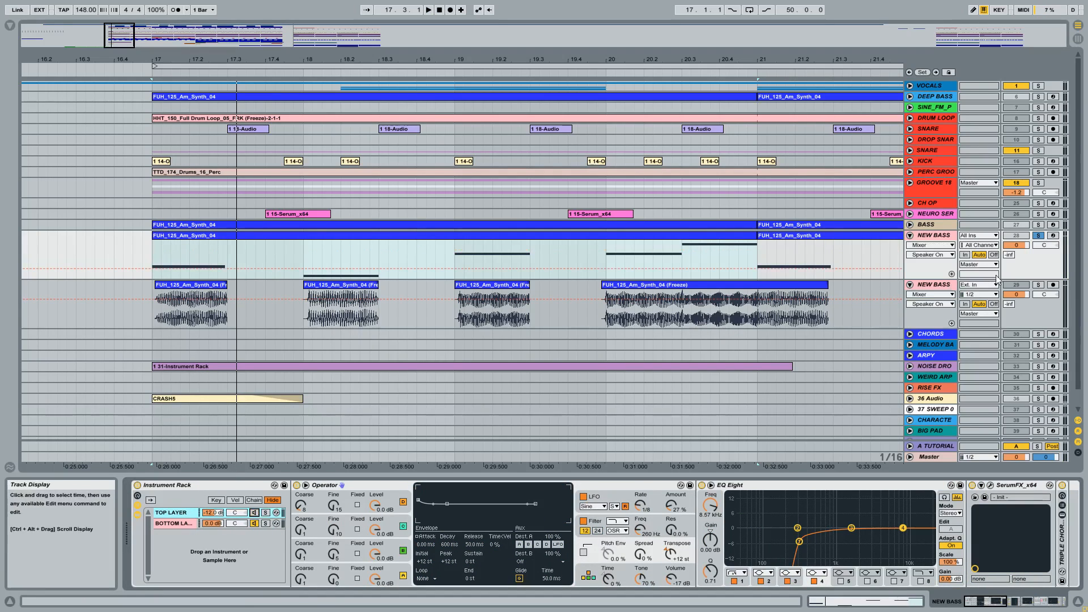
left_click(1039, 236)
left_click(1019, 236)
left_click(1020, 286)
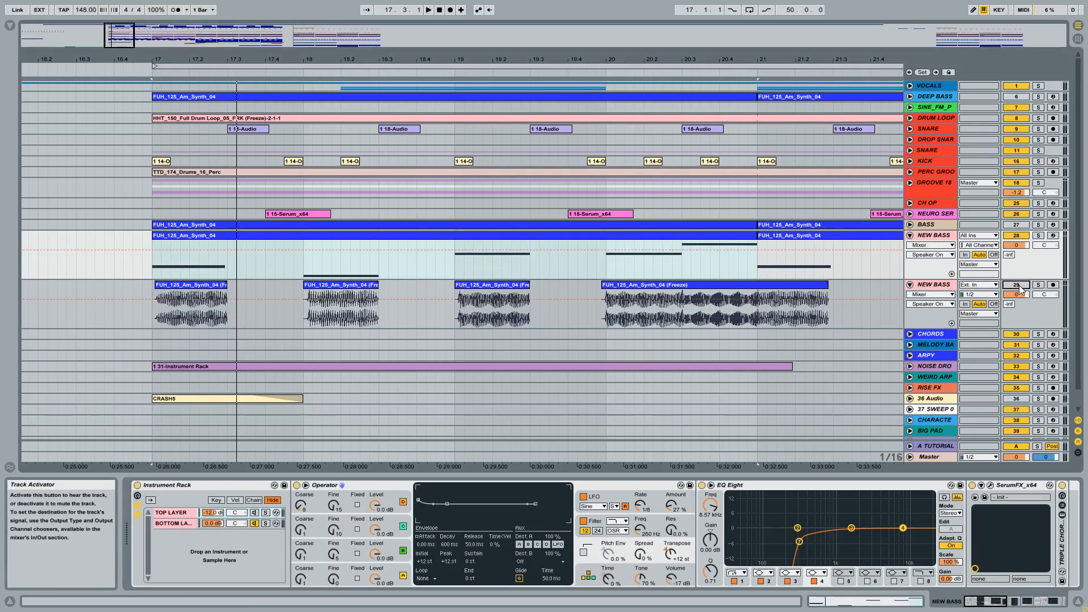
Play the full mix from the NEW BASS clip at bar 17 to hear both bass layers in context
left_click(215, 236)
key("space")
mouse_move(328, 59)
left_mouse_down()
mouse_move(321, 48)
mouse_move(317, 58)
left_mouse_up()
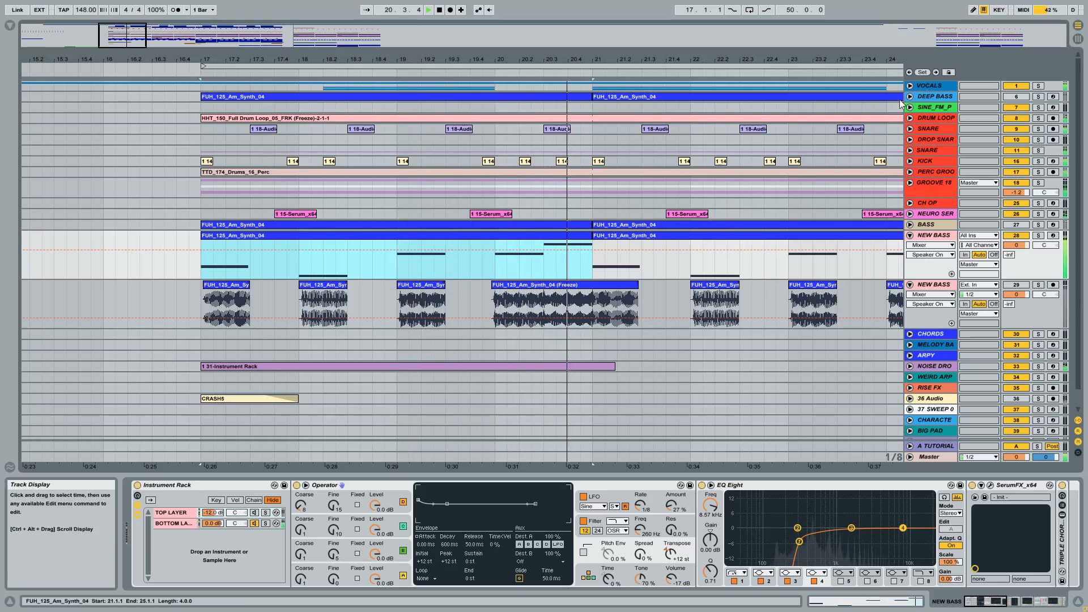
left_click_drag(783, 60, 629, 59)
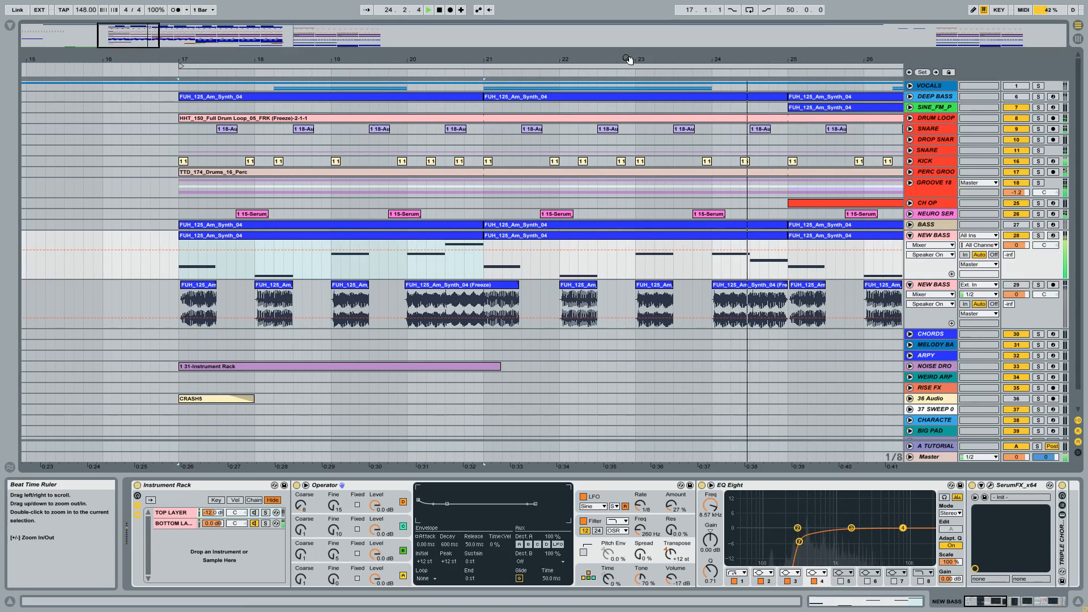
key("space")
Solo the TOP LAYER chain and play it, briefly soloing the NEW BASS track to hear the layer alone
left_click(187, 514)
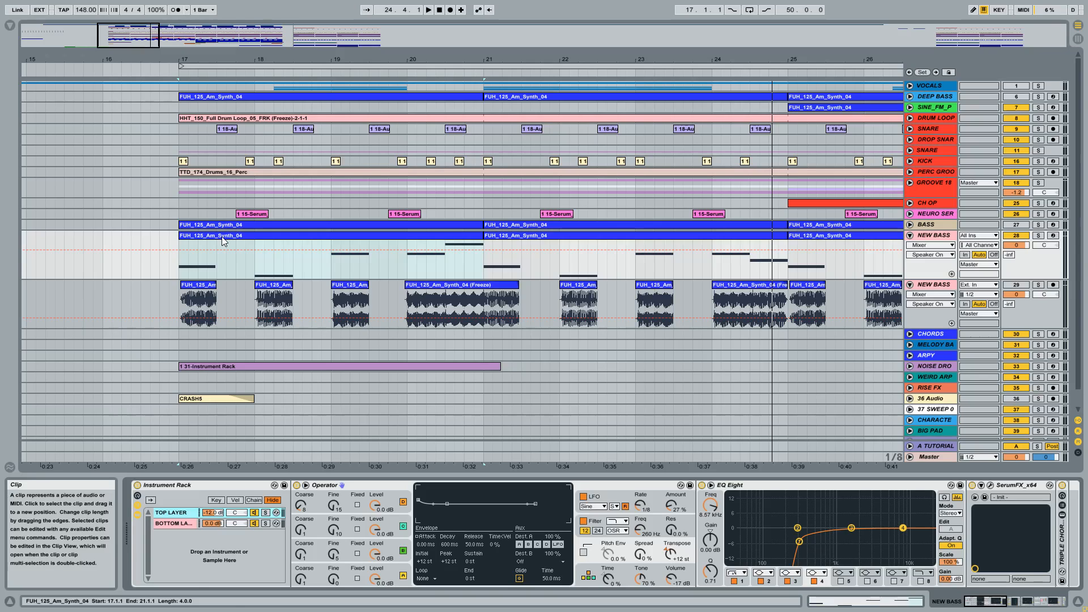
left_click(265, 512)
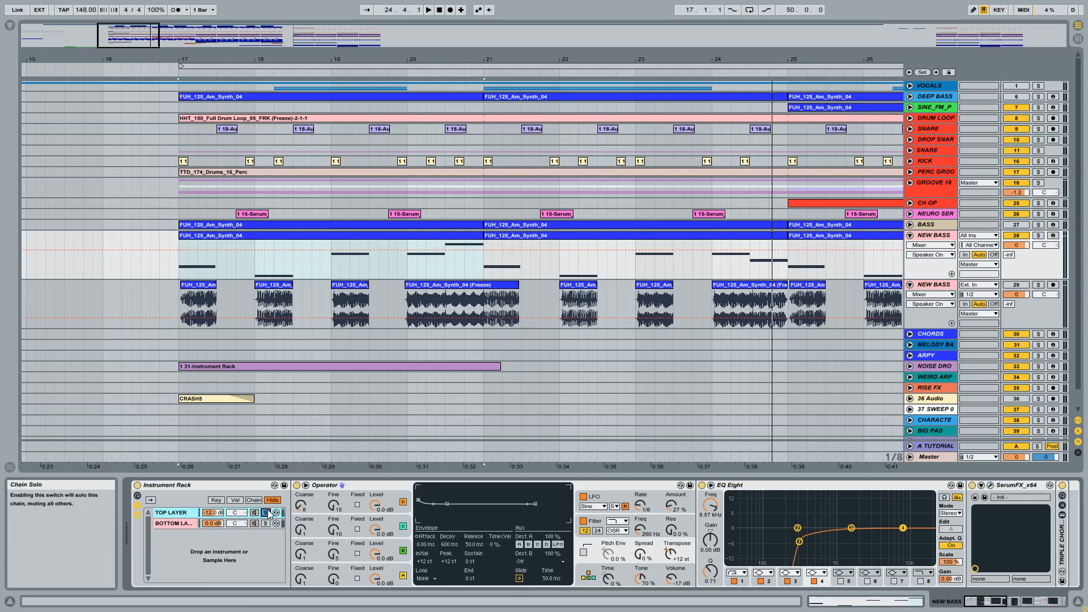
key("space")
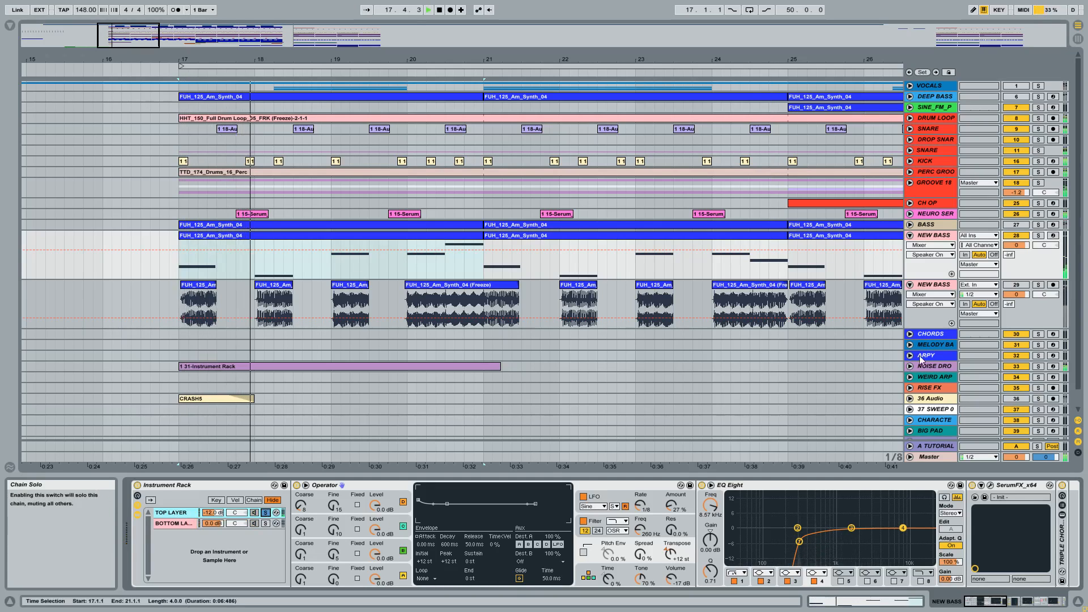
left_click(1038, 235)
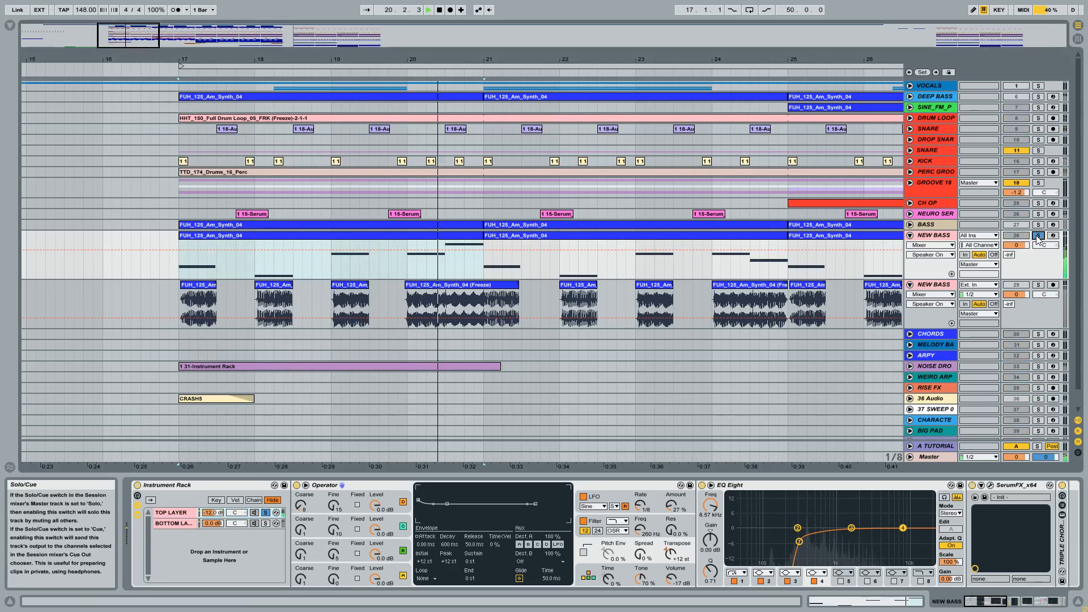
left_click(1038, 235)
key("space")
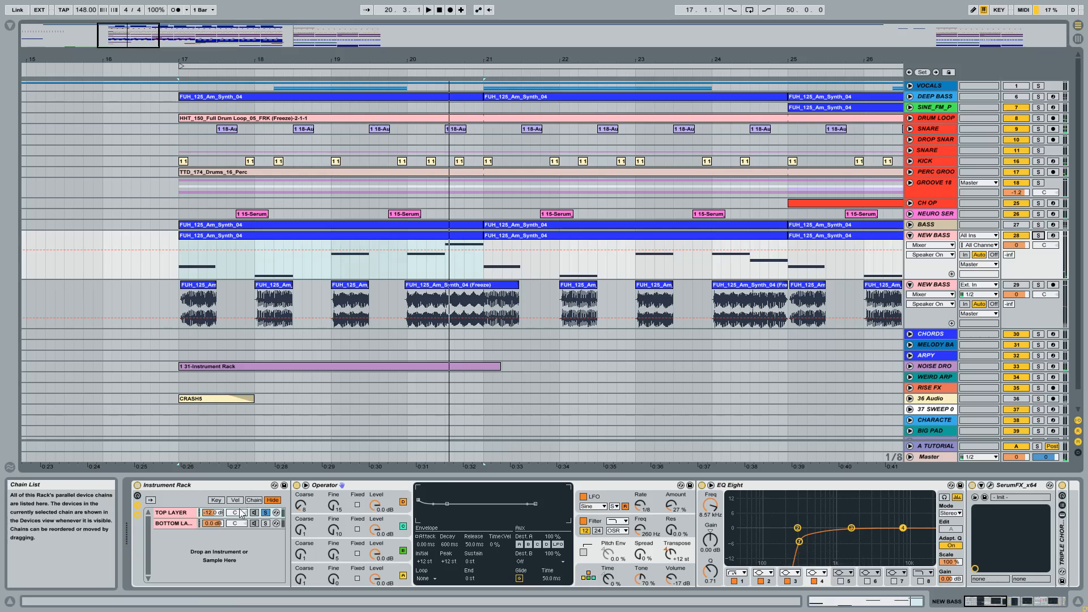
Unsolo the TOP LAYER chain, solo the NEW BASS track and play it with the TOP LAYER muted and reactivated
left_click(266, 513)
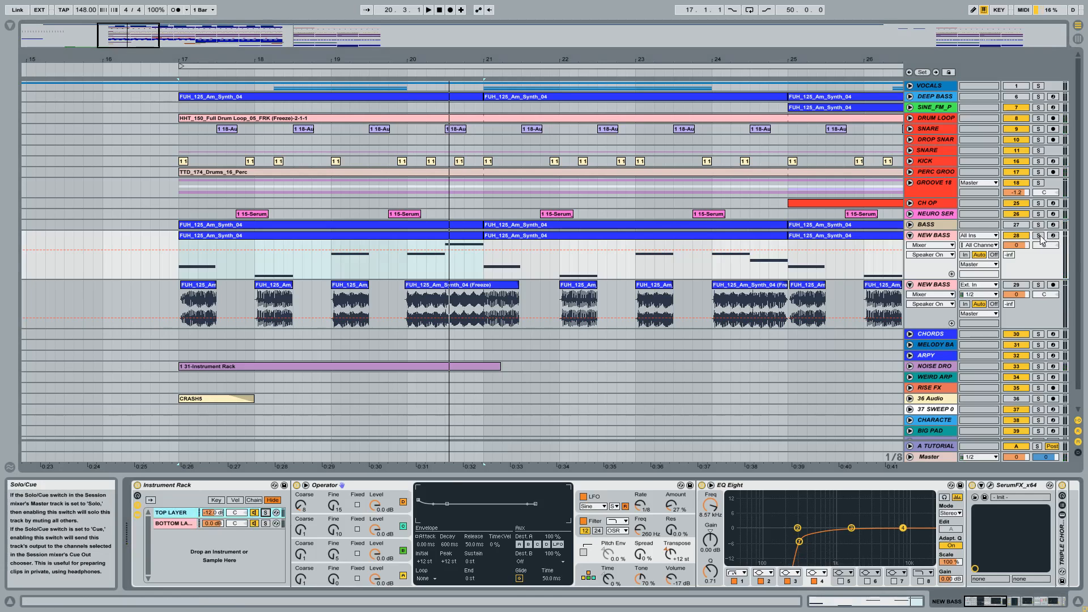
left_click(1038, 235)
key("space")
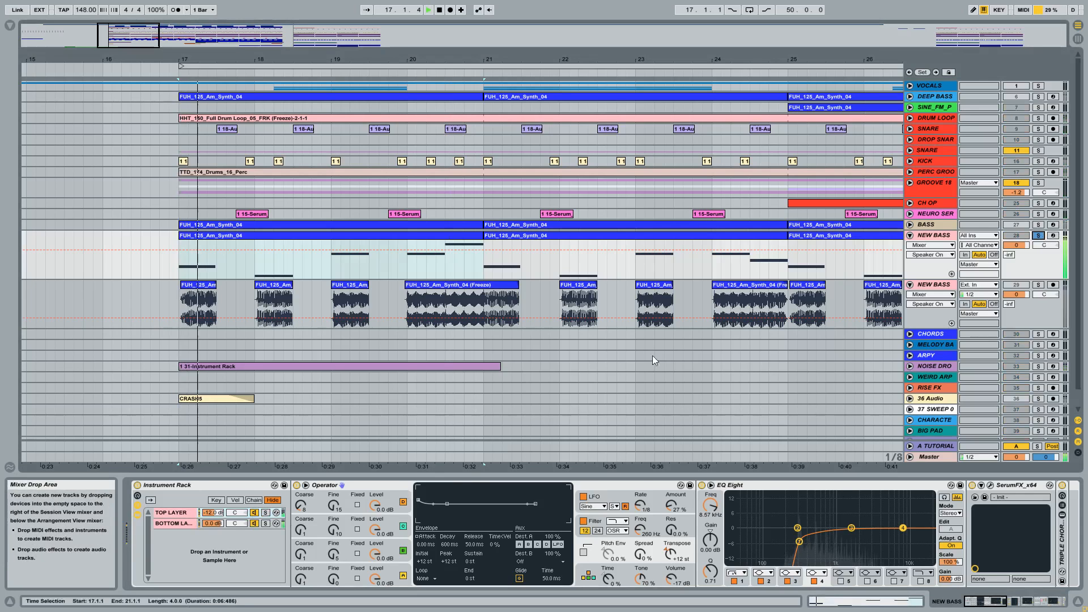
left_click(255, 514)
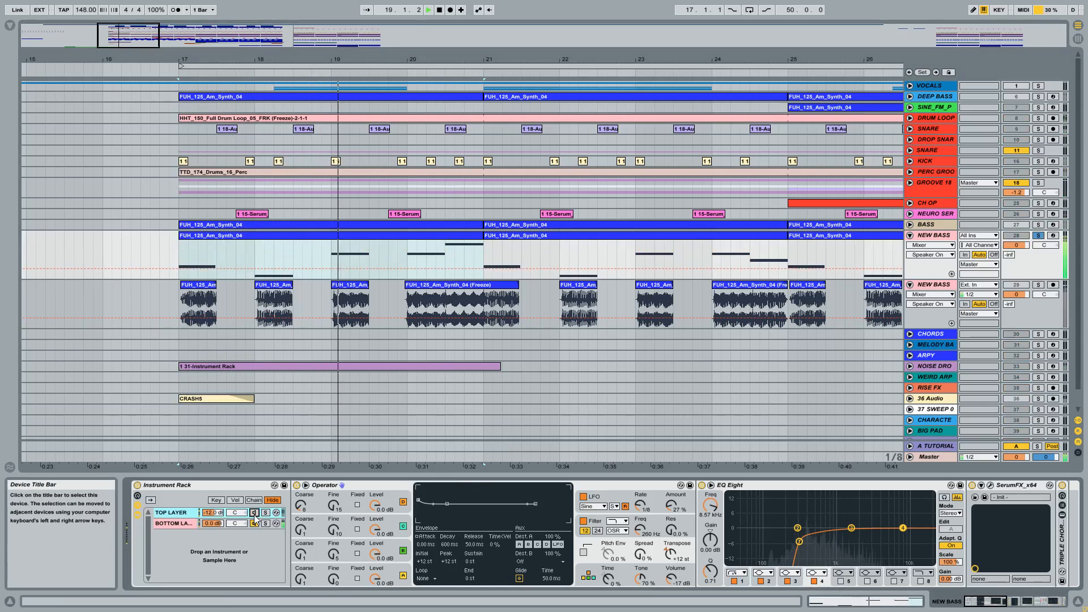
left_click(255, 514)
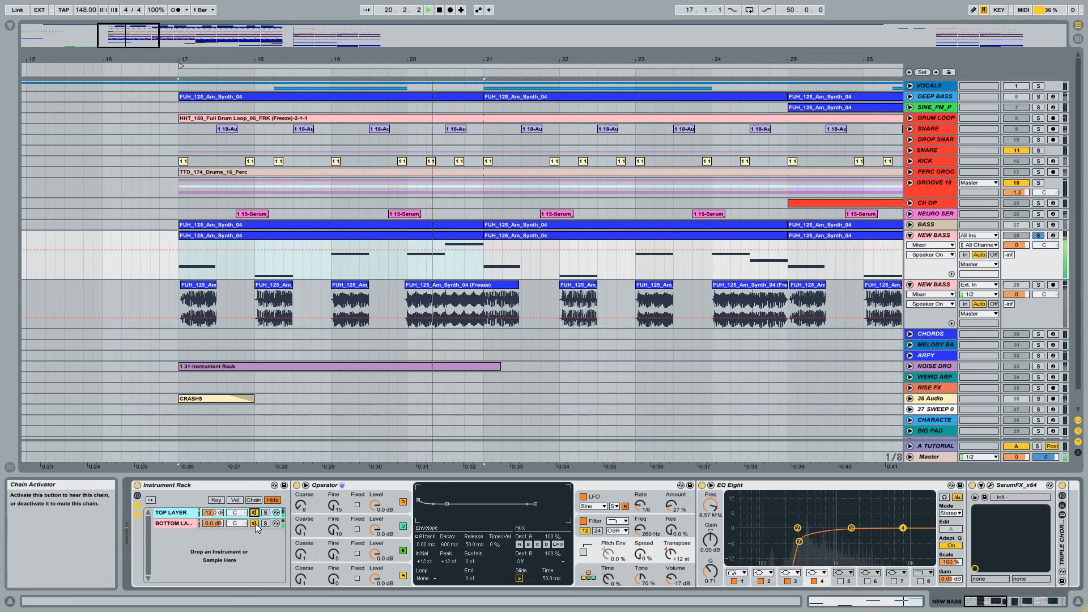
Unsolo the NEW BASS track and compare it in the mix with its frozen audio version by switching between tracks 28 and 29
left_click(1038, 235)
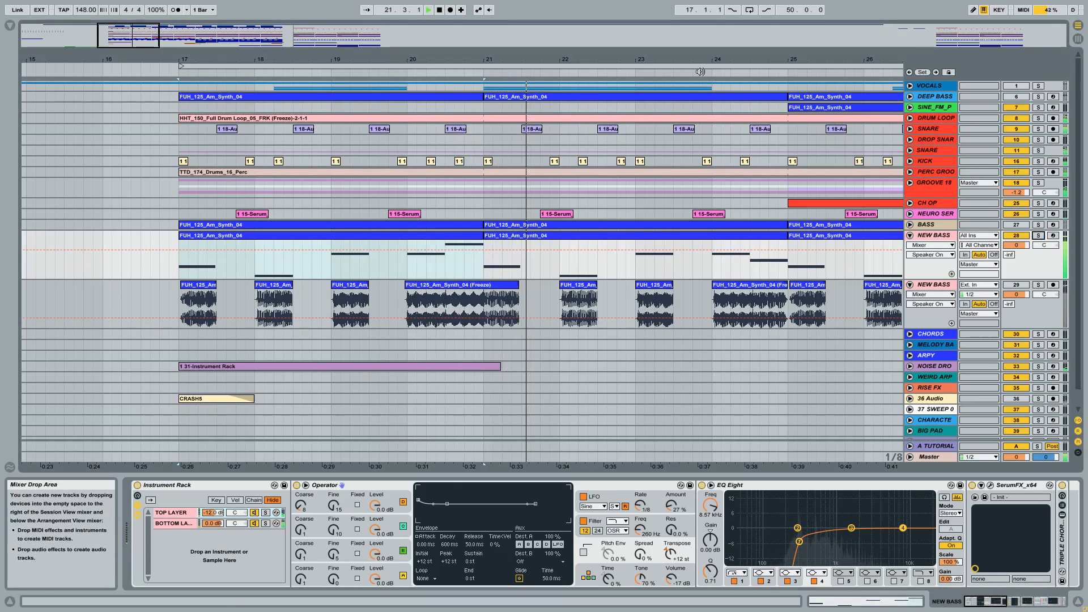
left_click_drag(696, 60, 613, 58)
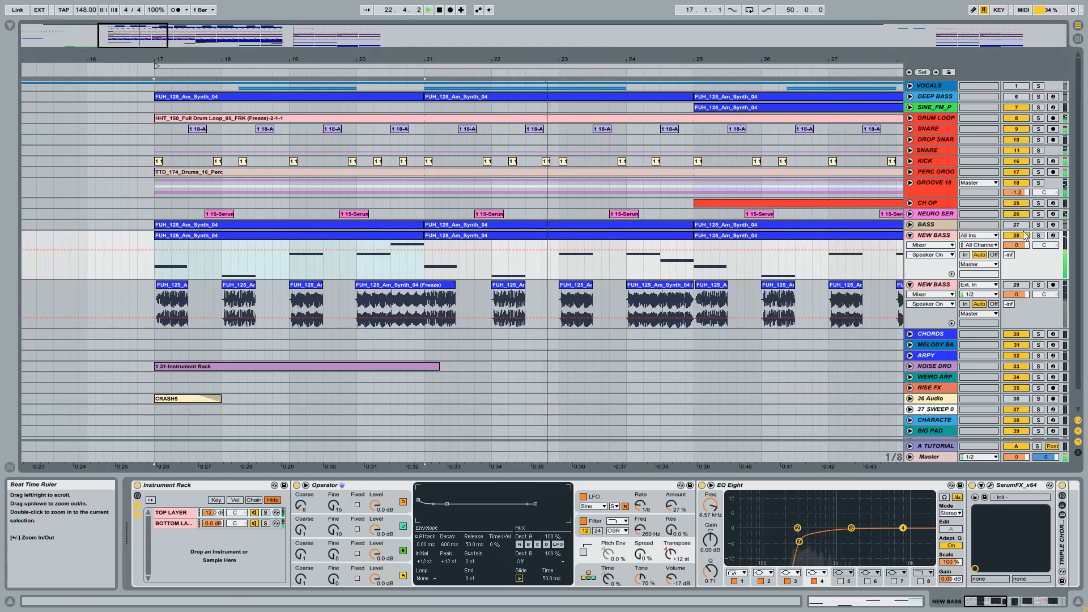
left_click(1017, 286)
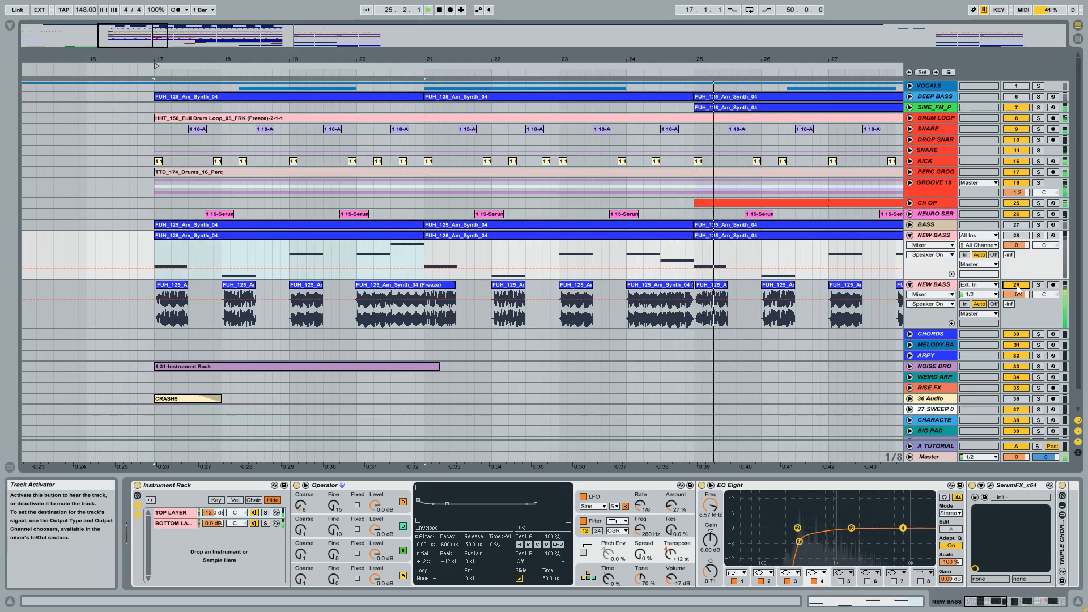
left_click_drag(839, 58, 759, 53)
left_click(1017, 285)
left_click(1022, 235)
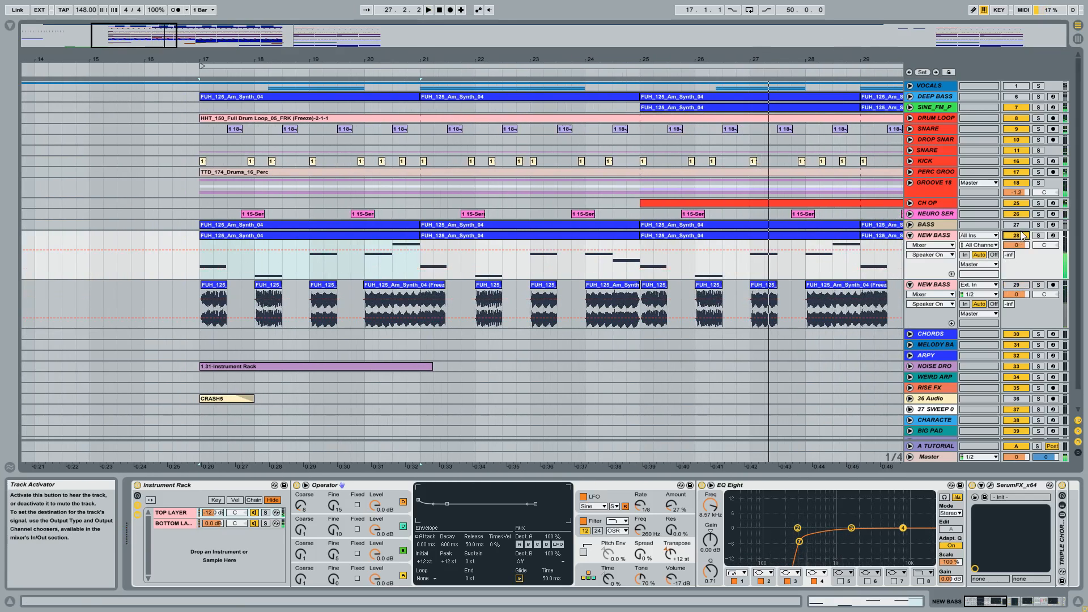
Solo the NEW BASS track and display oscillator D's waveform settings in the TOP LAYER Operator
left_click(1039, 235)
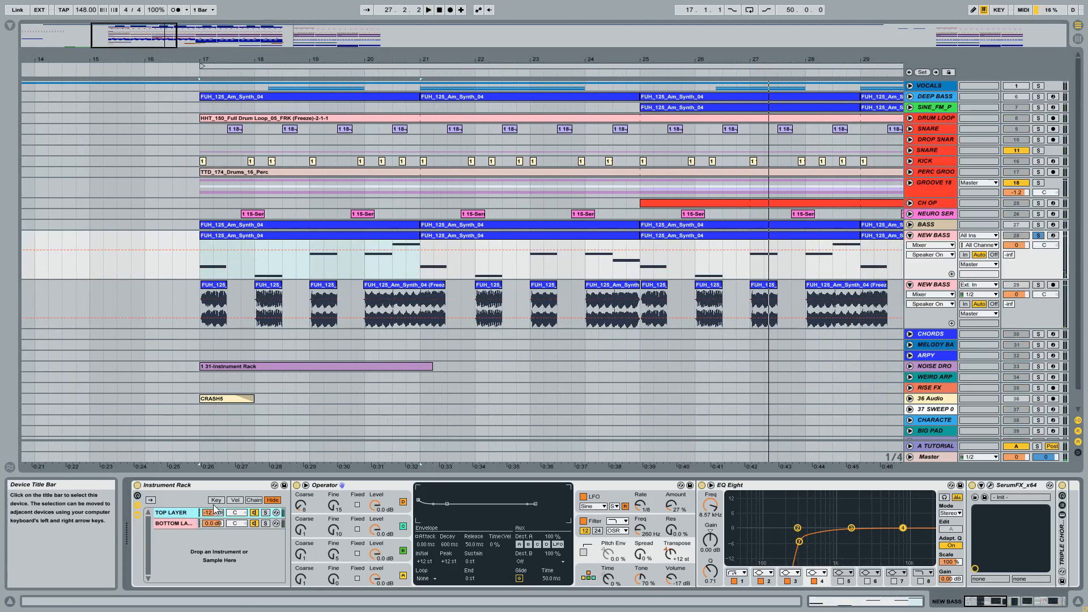
left_click(223, 486)
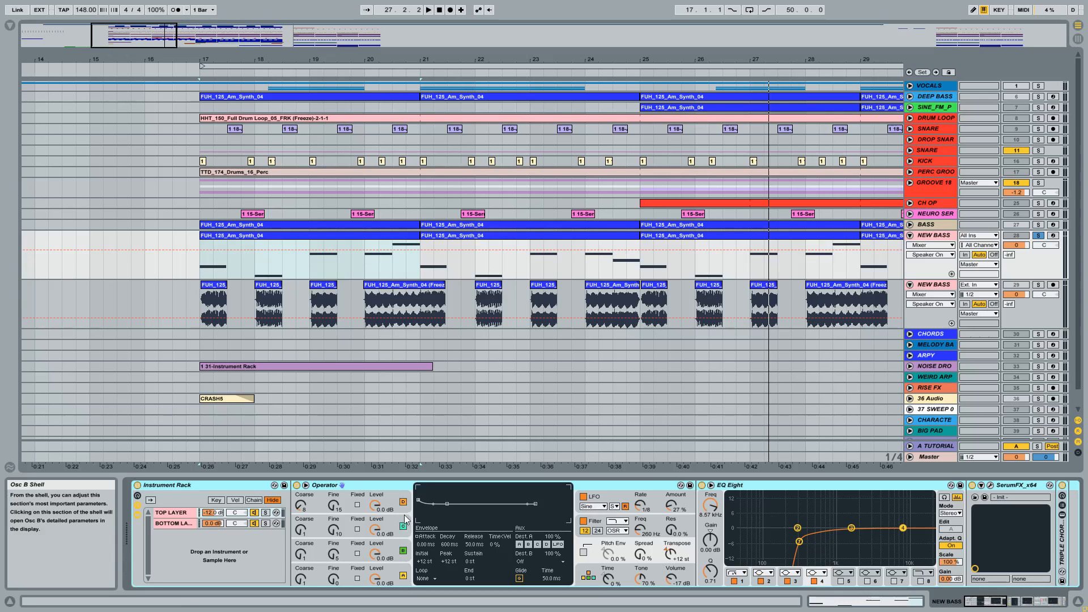
left_click(399, 498)
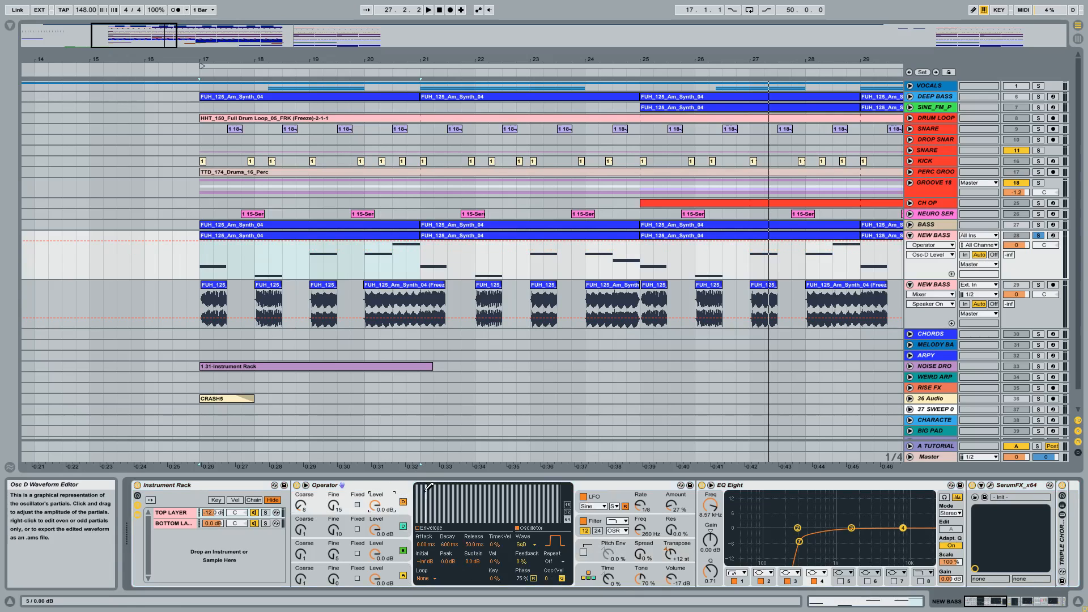
Go through the TOP LAYER Operator's oscillators A, B, C and D to examine their waveforms, levels and phase settings
left_click(394, 574)
left_click(394, 543)
left_click(393, 528)
left_click(394, 504)
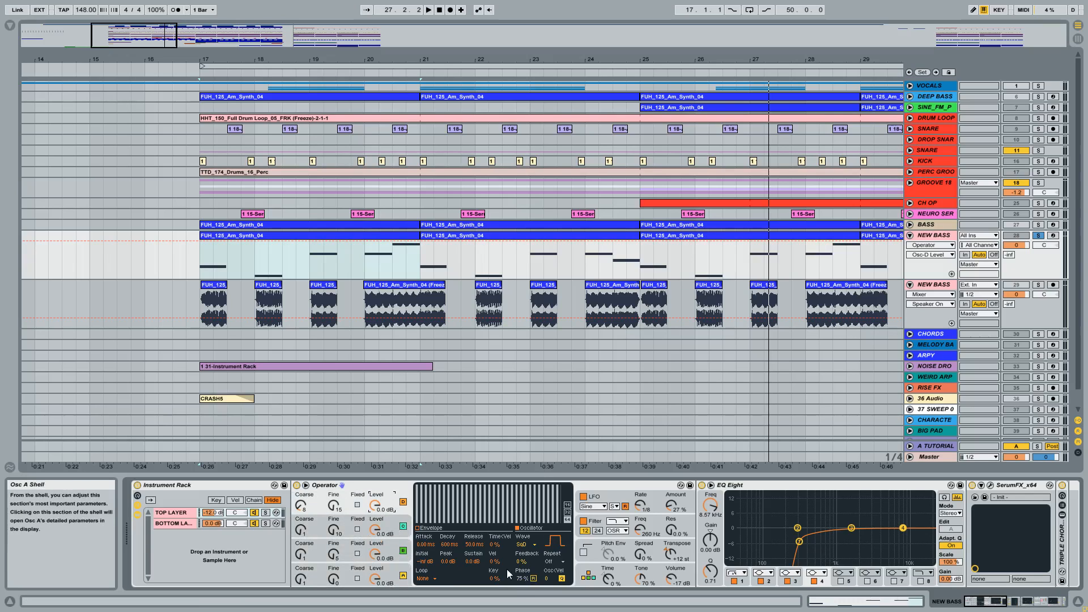
left_click(393, 572)
left_click(392, 549)
left_click(392, 525)
left_click(389, 500)
left_click(392, 573)
left_click(392, 549)
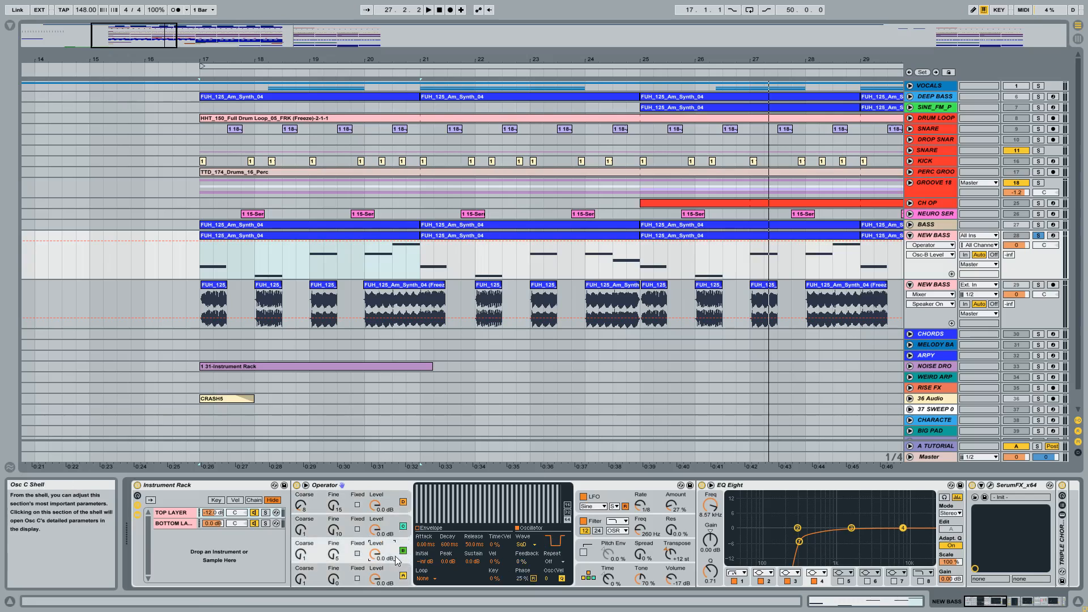
Step through the output levels of oscillators C, A, B and D in the TOP LAYER Operator
left_click(391, 524)
left_click(400, 576)
left_click(393, 549)
left_click(389, 522)
left_click(389, 497)
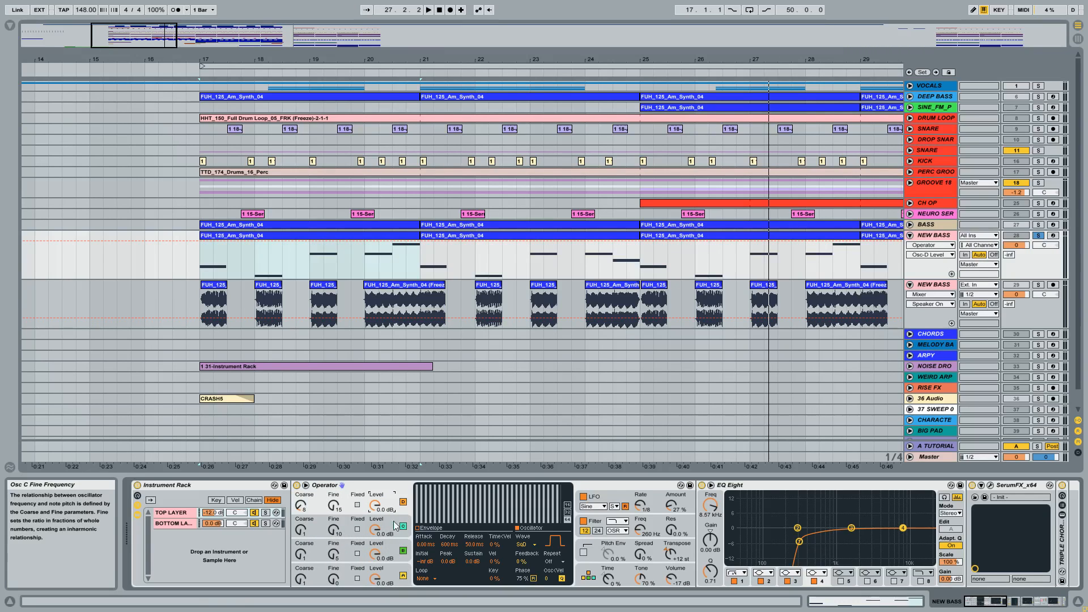
Examine the Operator's coarse tuning for oscillators C, B and A, and recheck the oscillators' phase and level settings
left_click(300, 528)
left_click(301, 554)
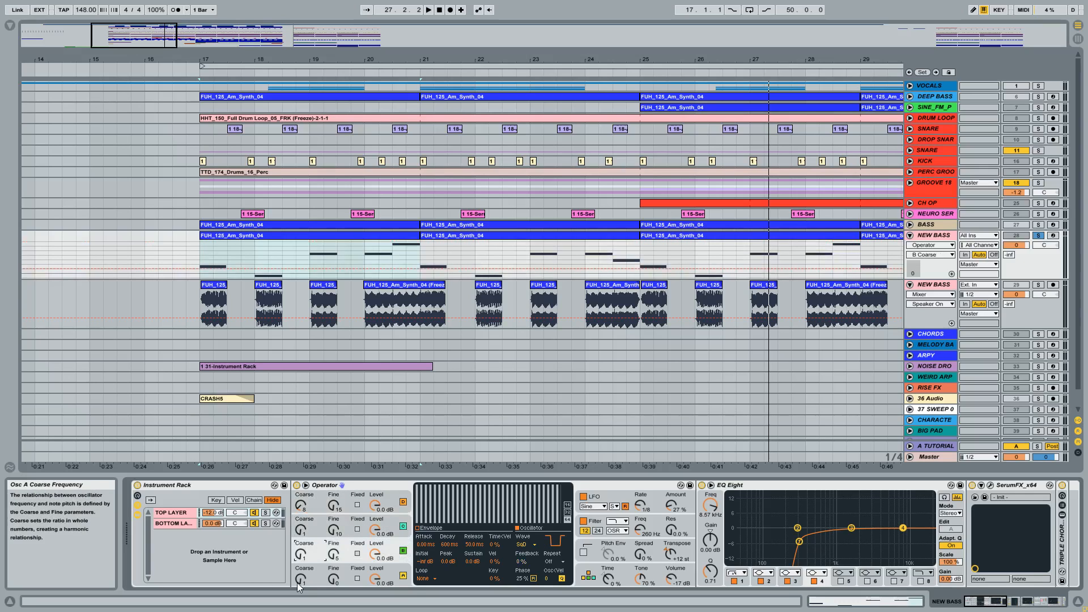
left_click(301, 580)
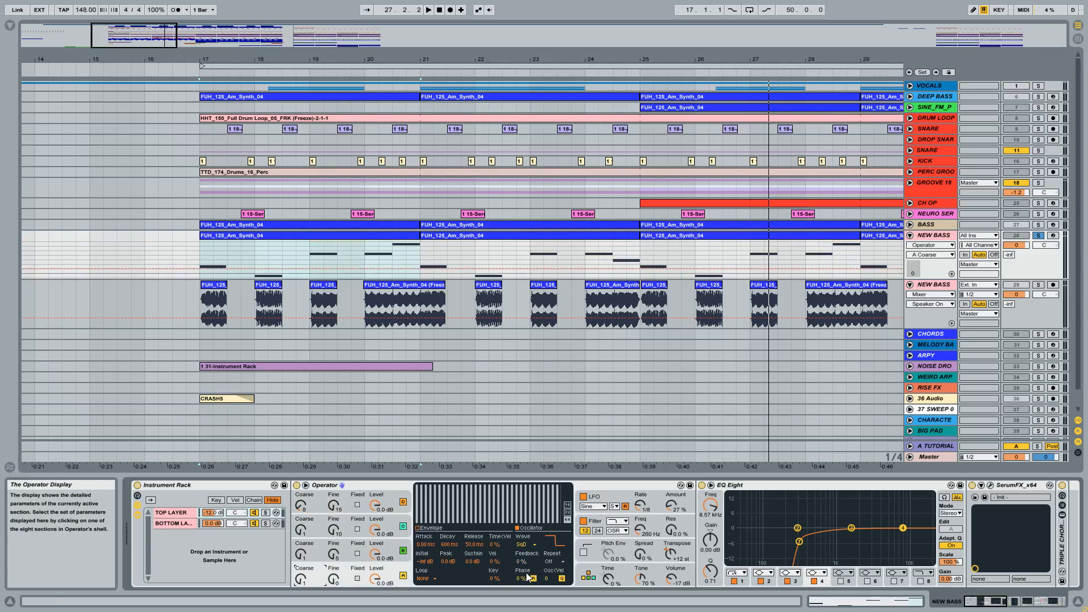
left_click(374, 554)
left_click(389, 531)
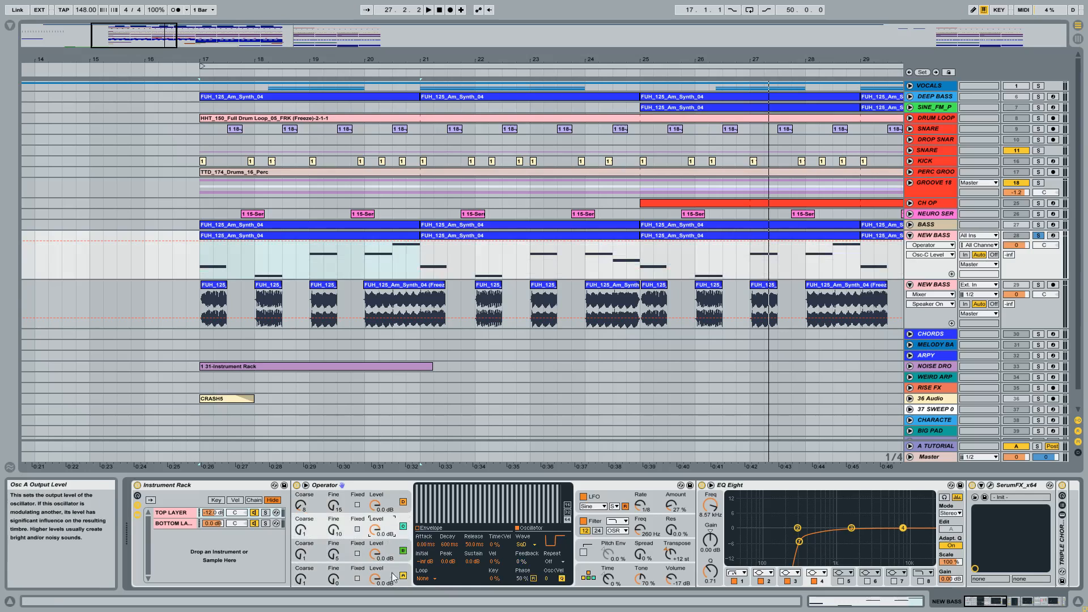
left_click(391, 501)
Display the Operator's filter settings and play the bass with the filter switched off and back on to compare
left_click(657, 524)
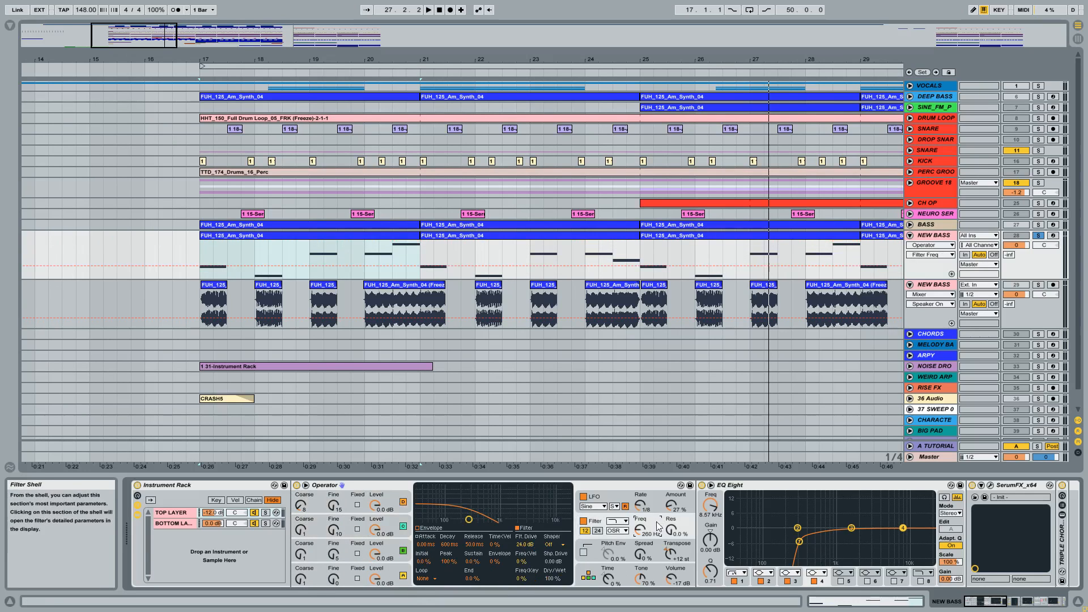
left_click(584, 522)
key("space")
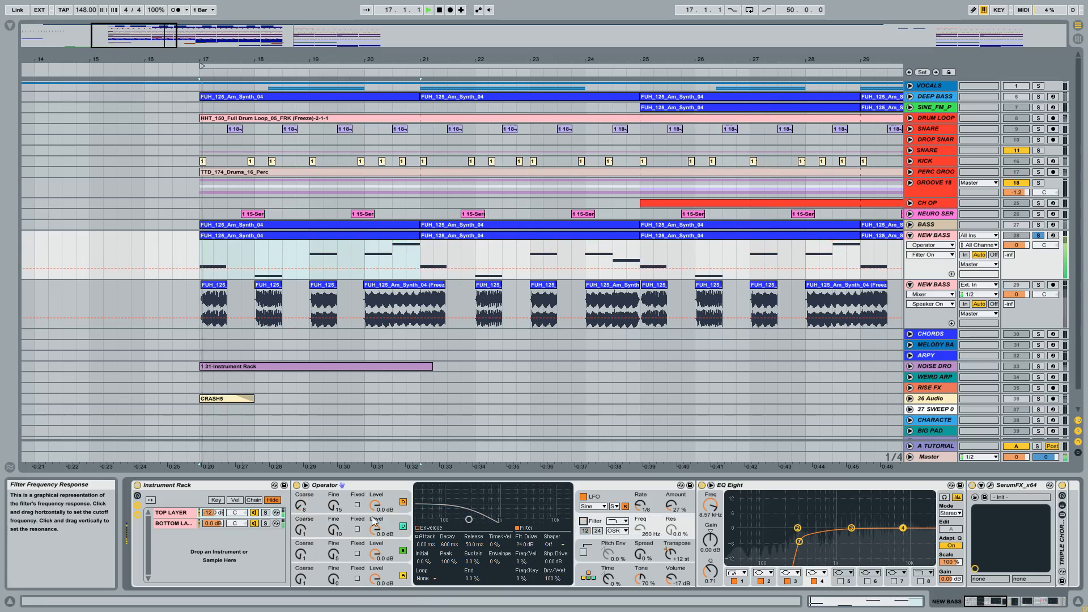
left_click(584, 521)
left_click(584, 522)
key("space")
key("space")
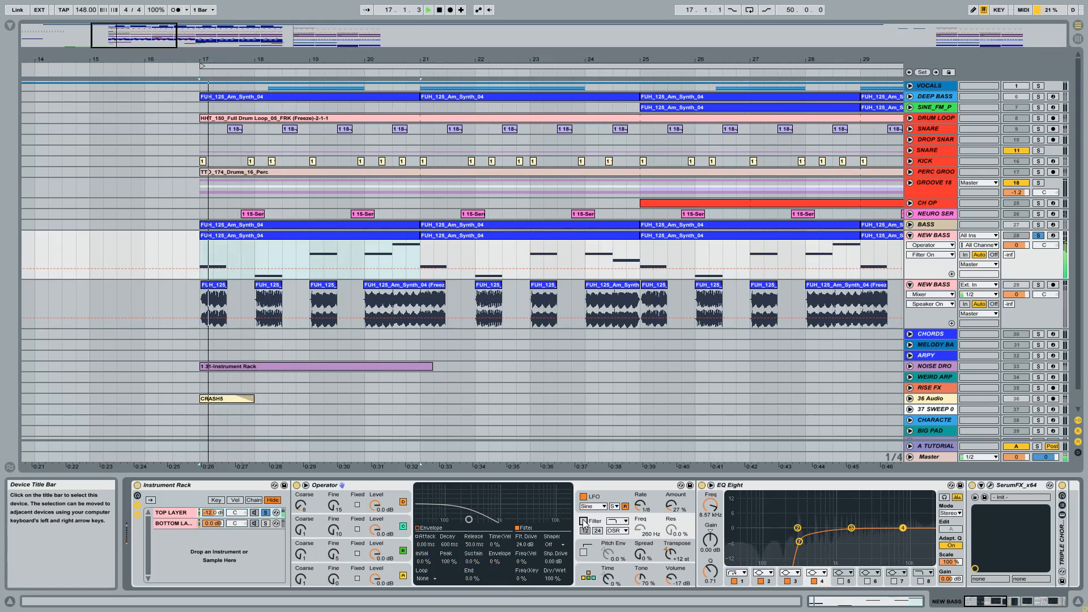
left_click(584, 522)
key("space")
key("space")
key("space")
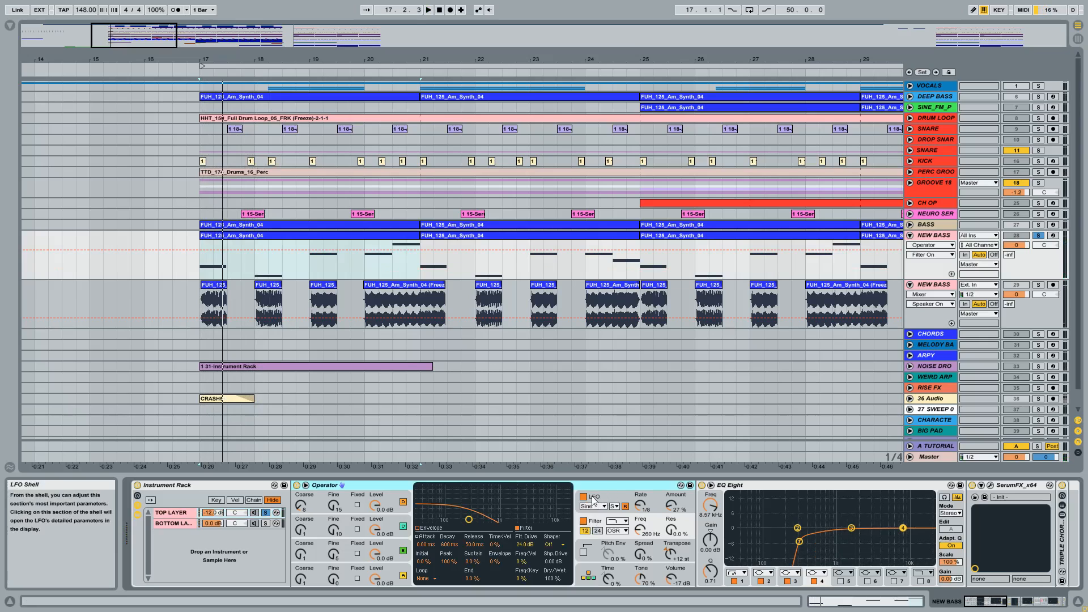
Display the Operator's LFO settings, toggle the LFO for a playback comparison and examine its amount
left_click(584, 498)
key("space")
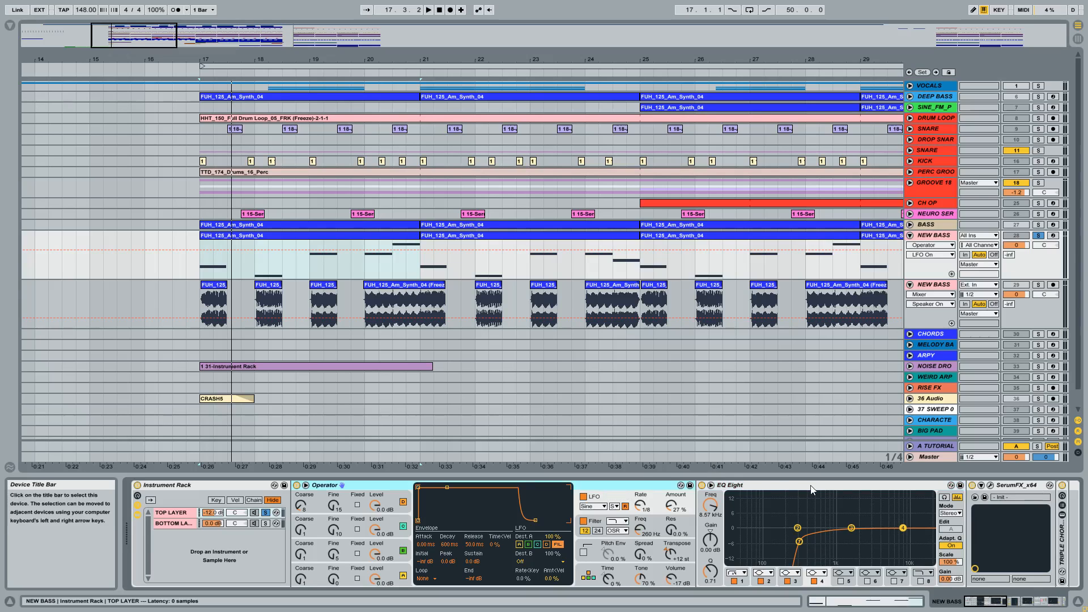
left_click(673, 506)
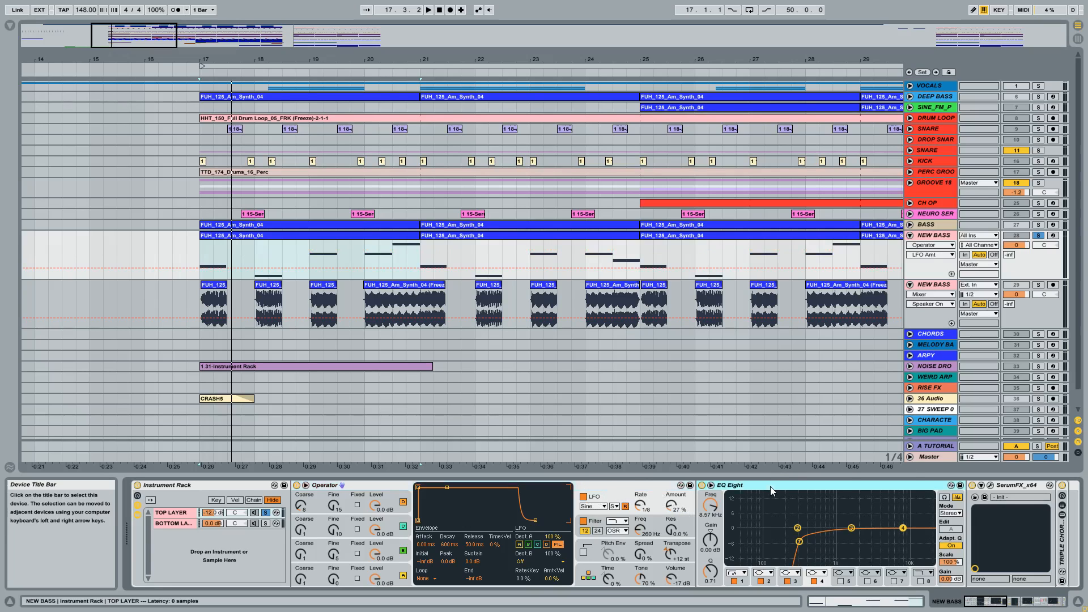
Play the TOP LAYER with EQ Eight bypassed and reactivated to compare its effect on the sound
key("space")
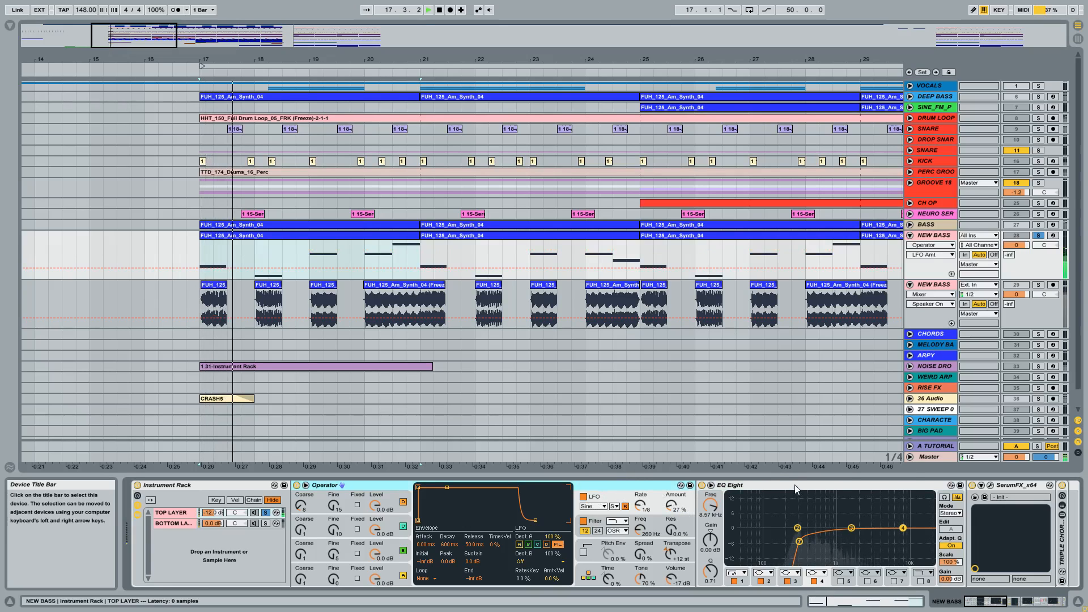
left_click(768, 487)
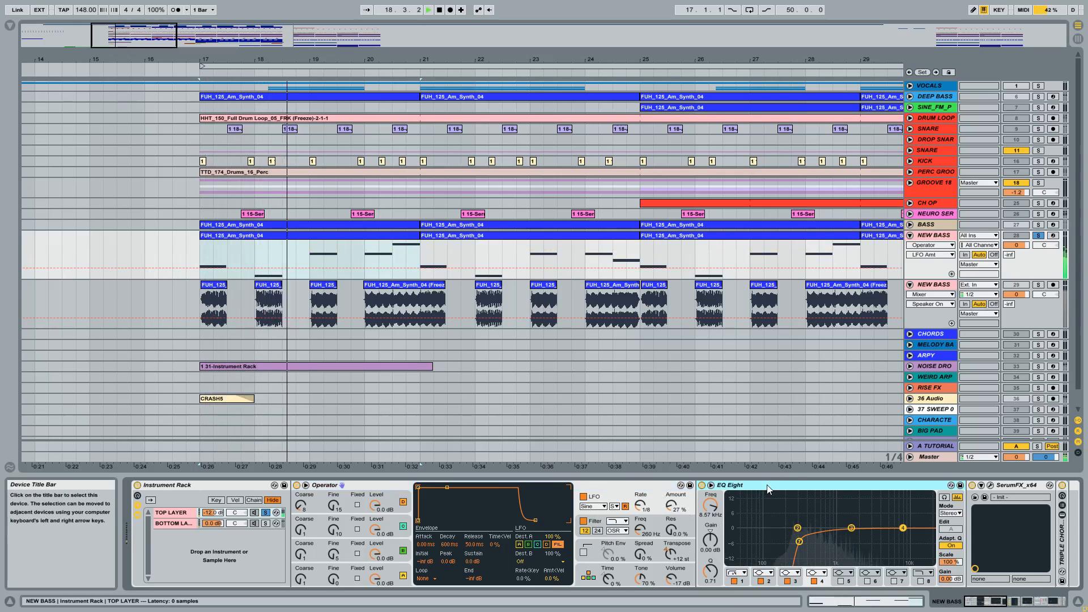
left_click(701, 486)
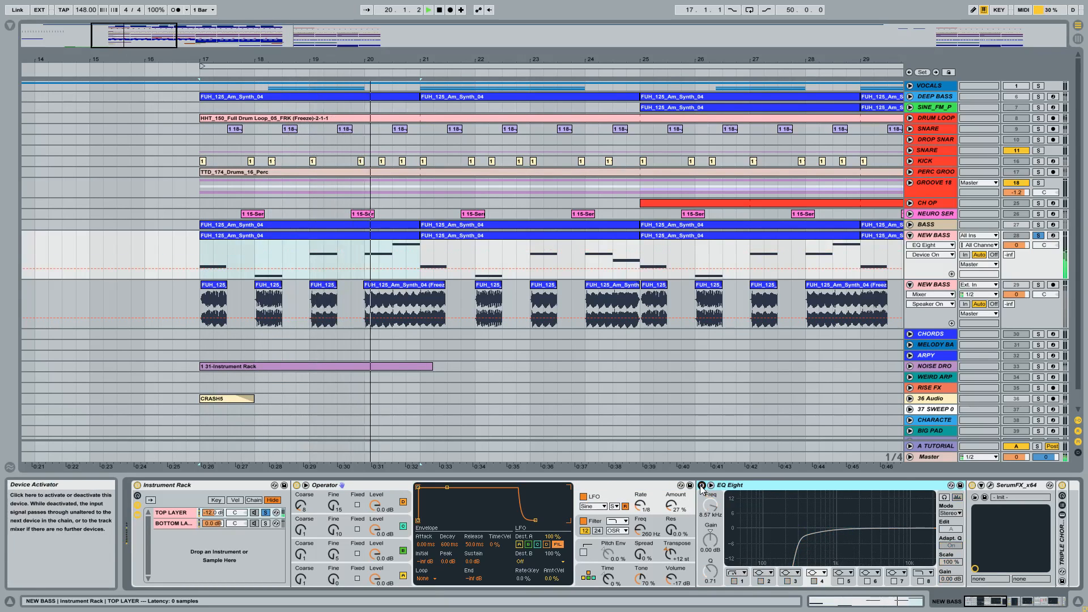
left_click(702, 486)
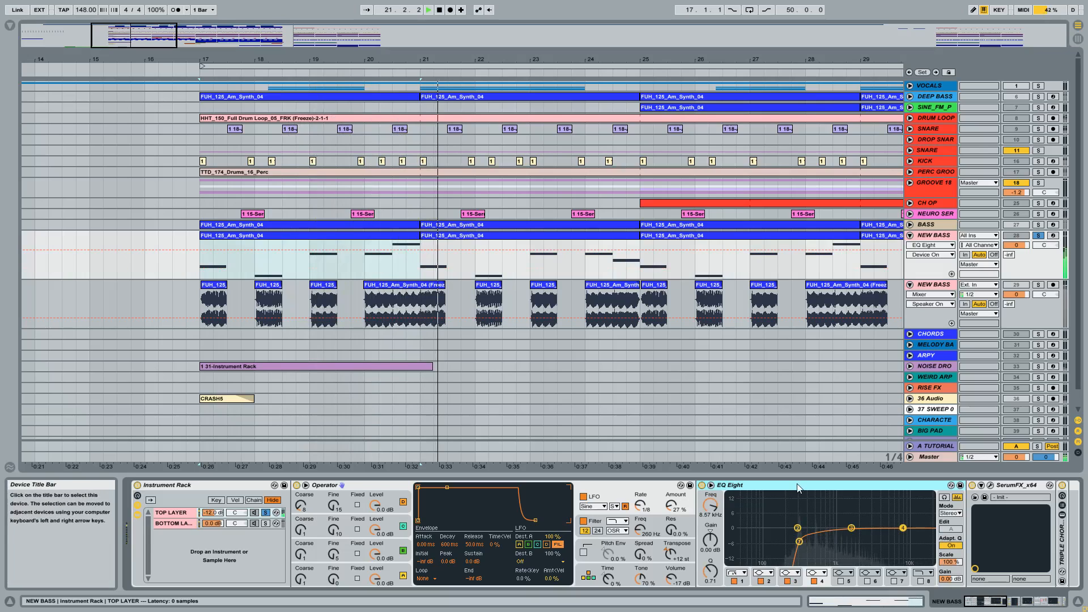
Select SerumFX in the device chain and compare the bass with the plug-in bypassed and reactivated during playback
left_click(1009, 610)
left_click(799, 486)
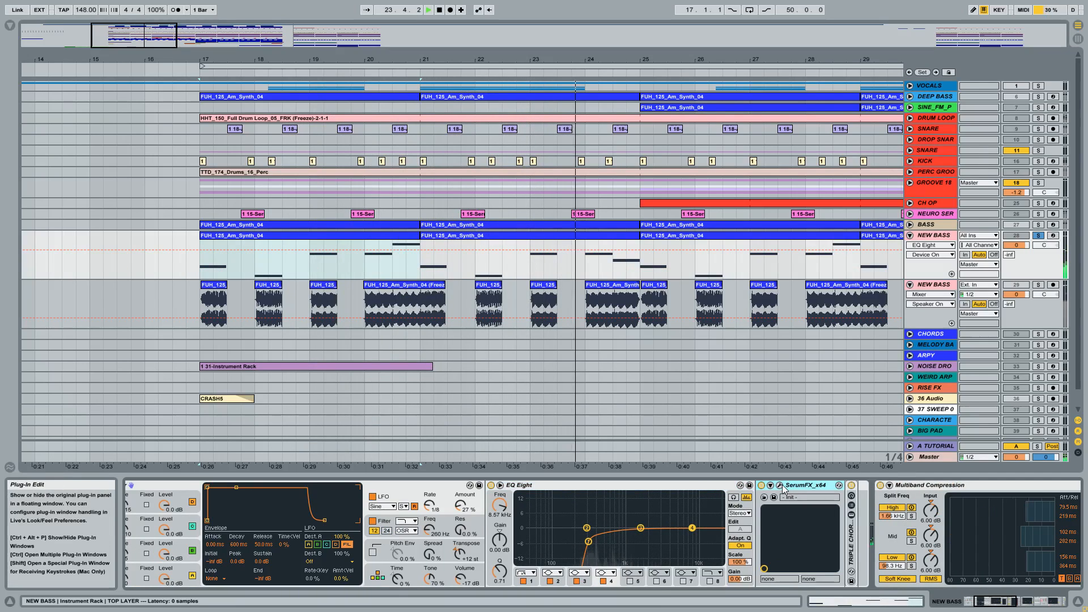
key("space")
key("space")
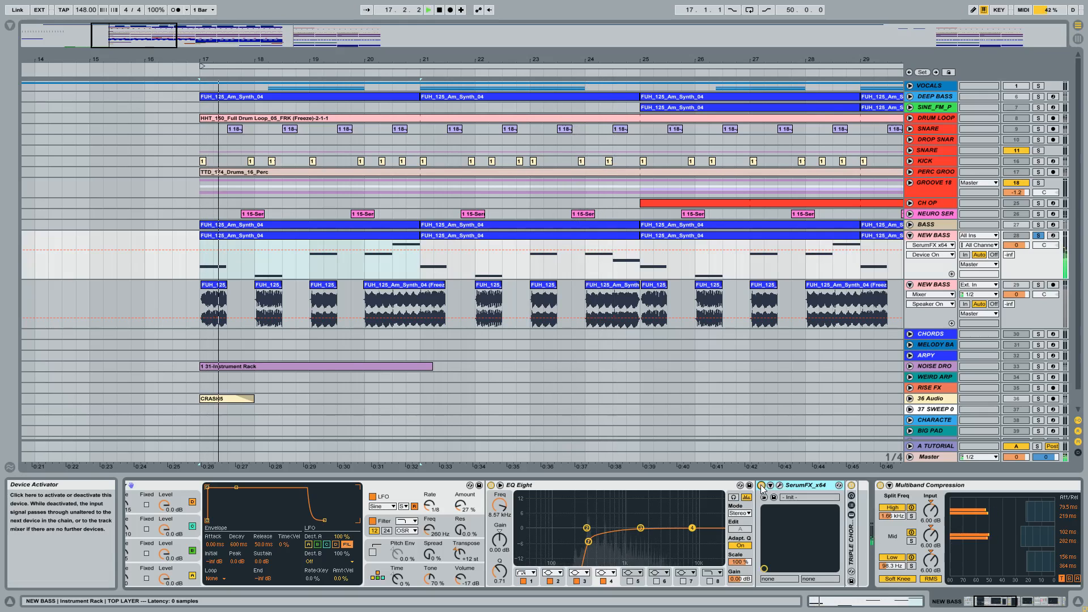
left_click(761, 486)
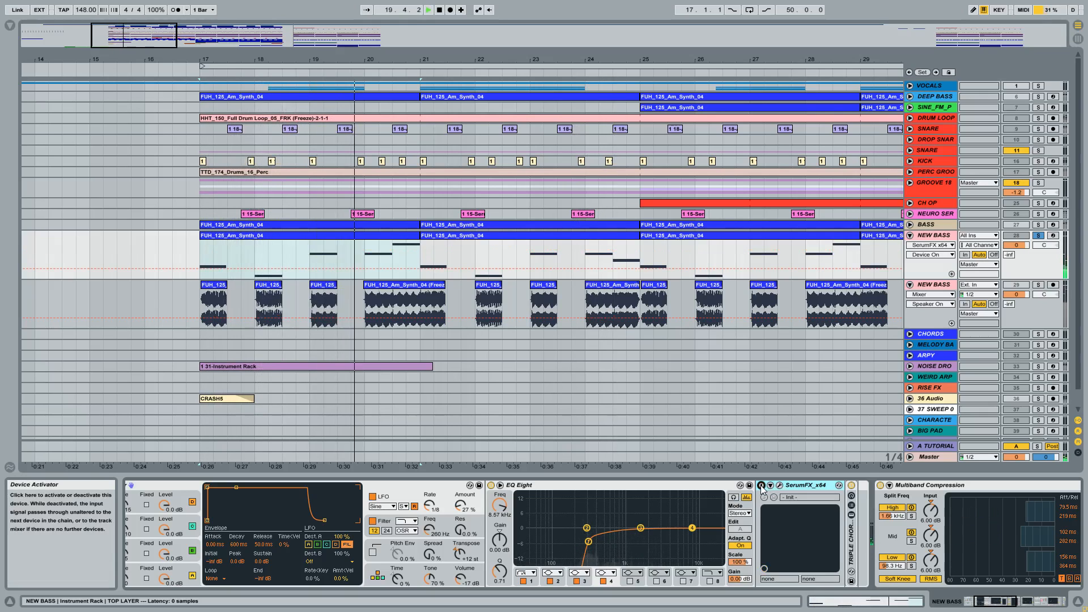
left_click(762, 486)
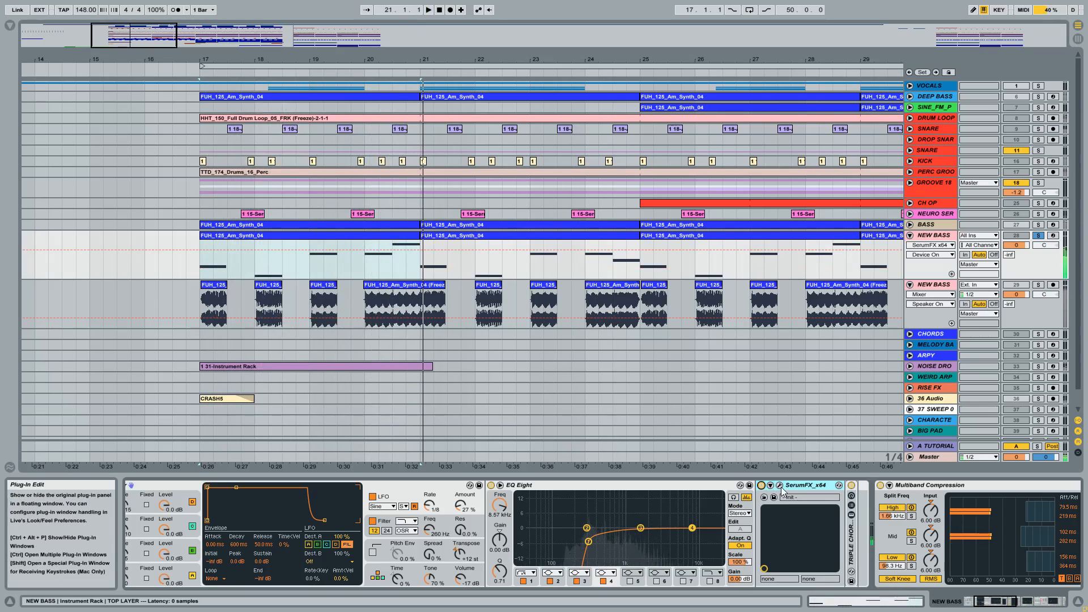
Open the SerumFX plug-in window, bring its Distortion module into view and move the window clear of the device chain
left_click(781, 486)
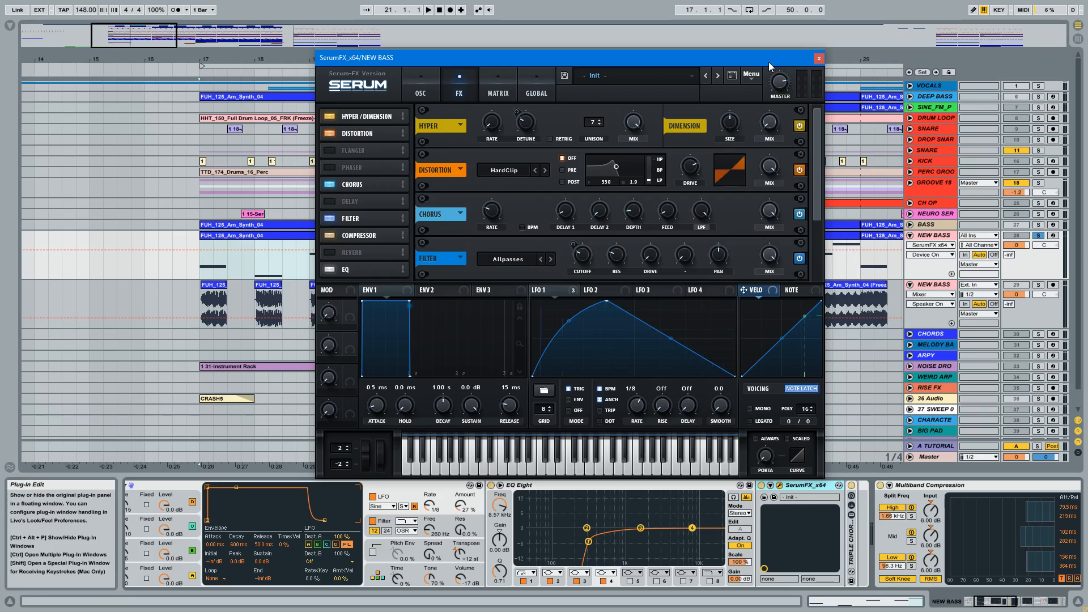
left_click(345, 133)
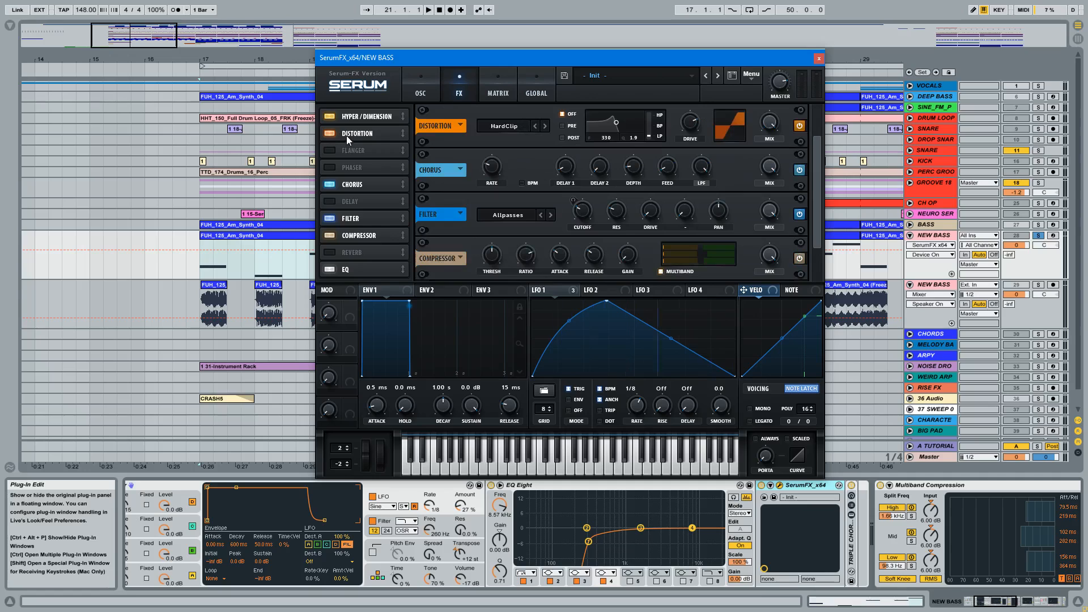
left_click_drag(766, 58, 707, 27)
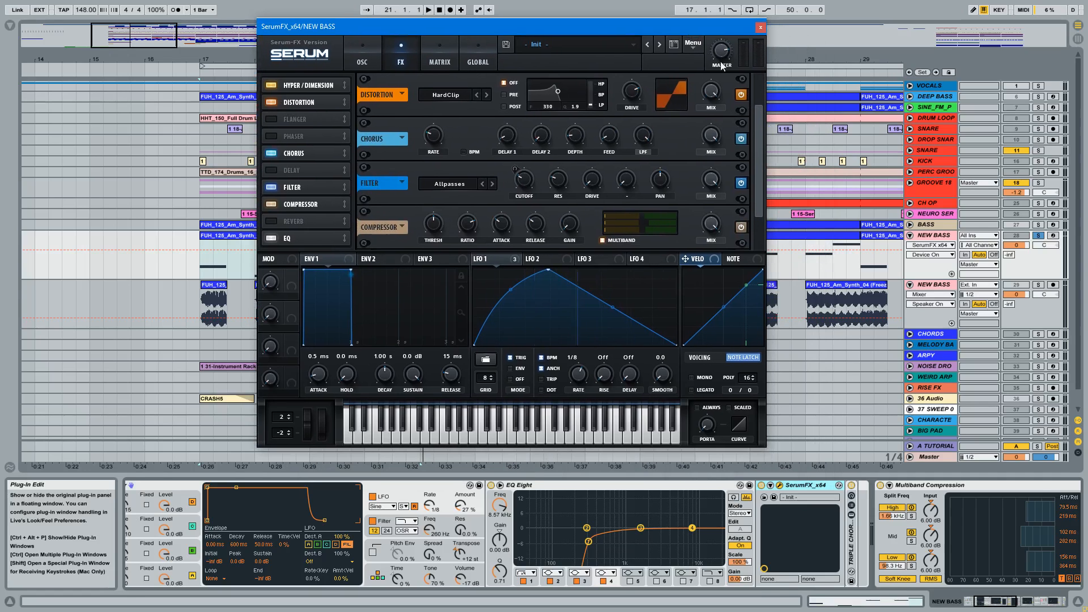
Compare the bass with SerumFX's HardClip distortion switched off and back on
key("space")
left_click(742, 94)
key("space")
key("space")
left_click(741, 96)
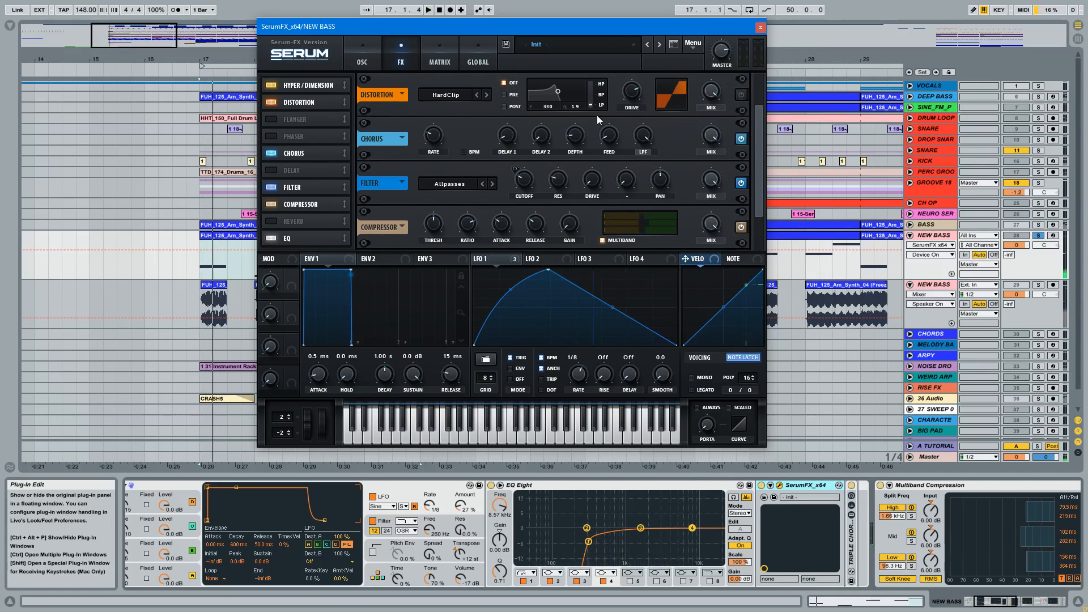
Compare the bass with SerumFX's chorus switched off and back on
left_click(741, 139)
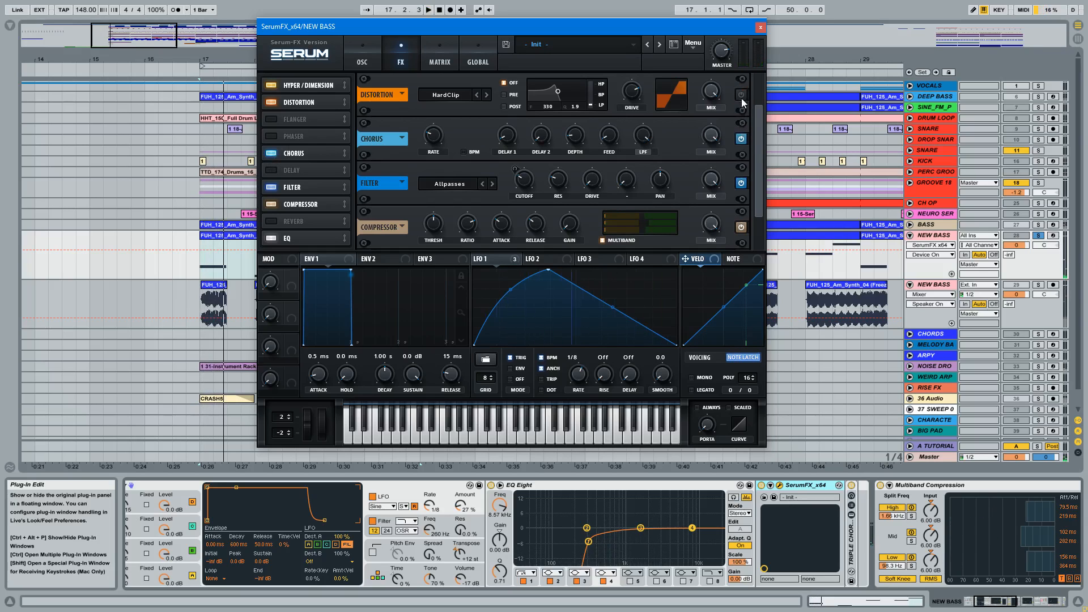
left_click(741, 139)
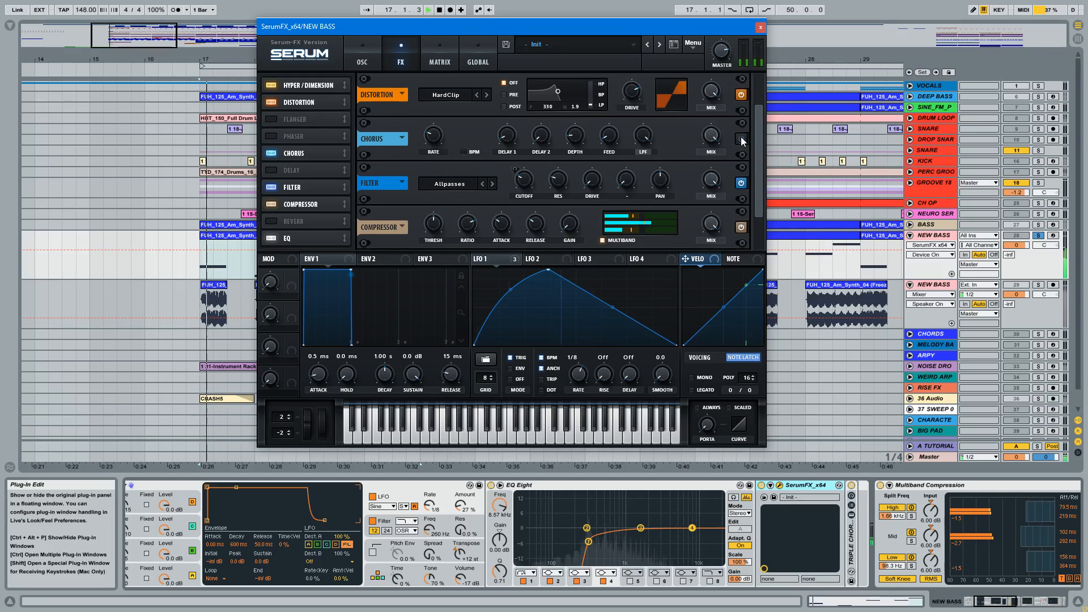
key("space")
Play the bass repeatedly with SerumFX's Allpasses filter switched off and on to compare, leaving the filter on
left_click(720, 177)
key("space")
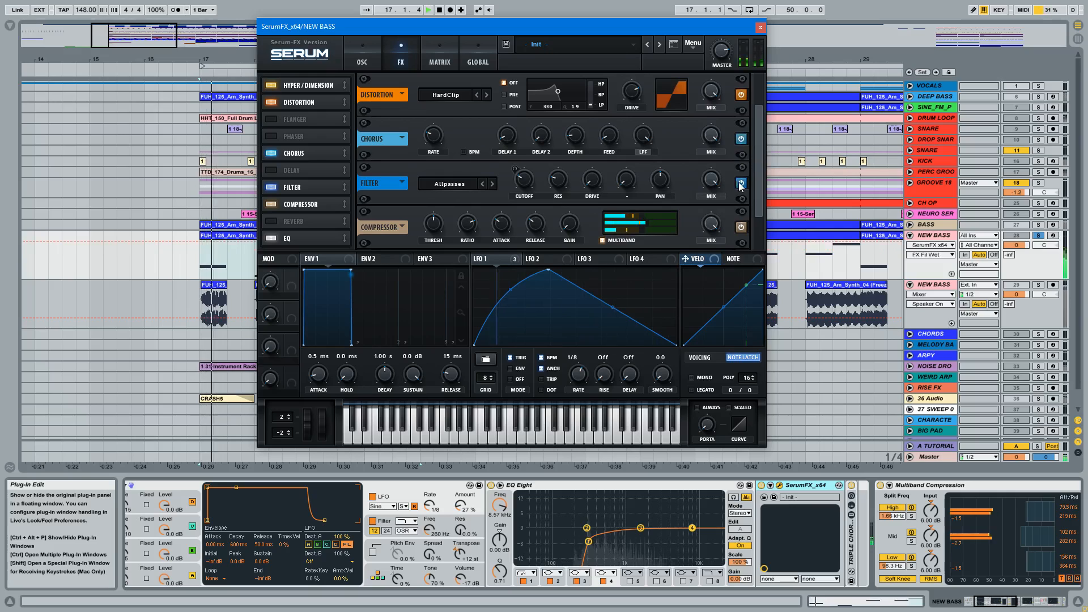
key("space")
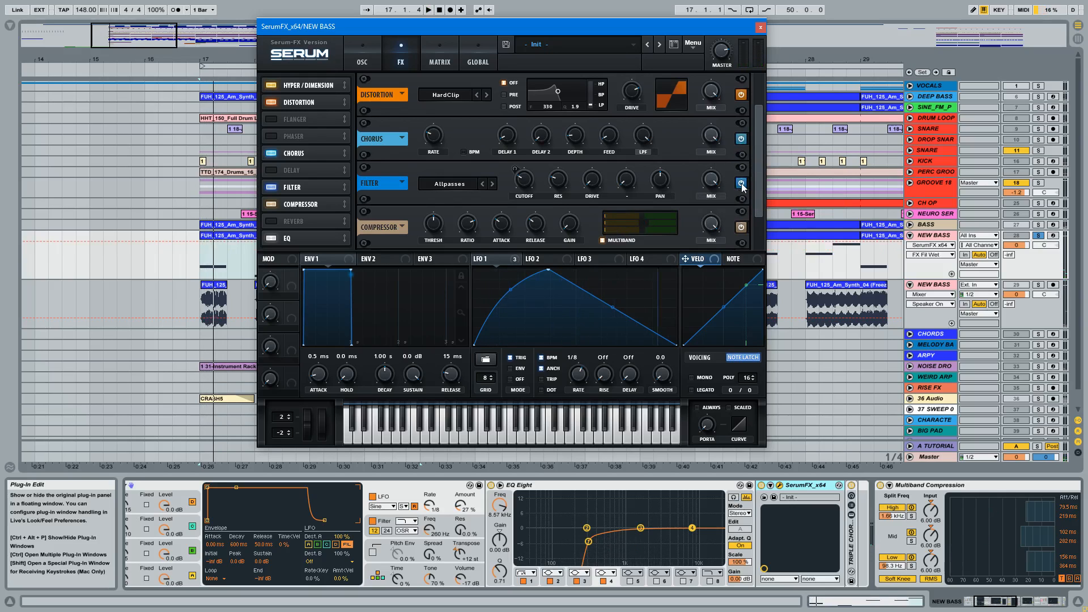
left_click(741, 183)
key("space")
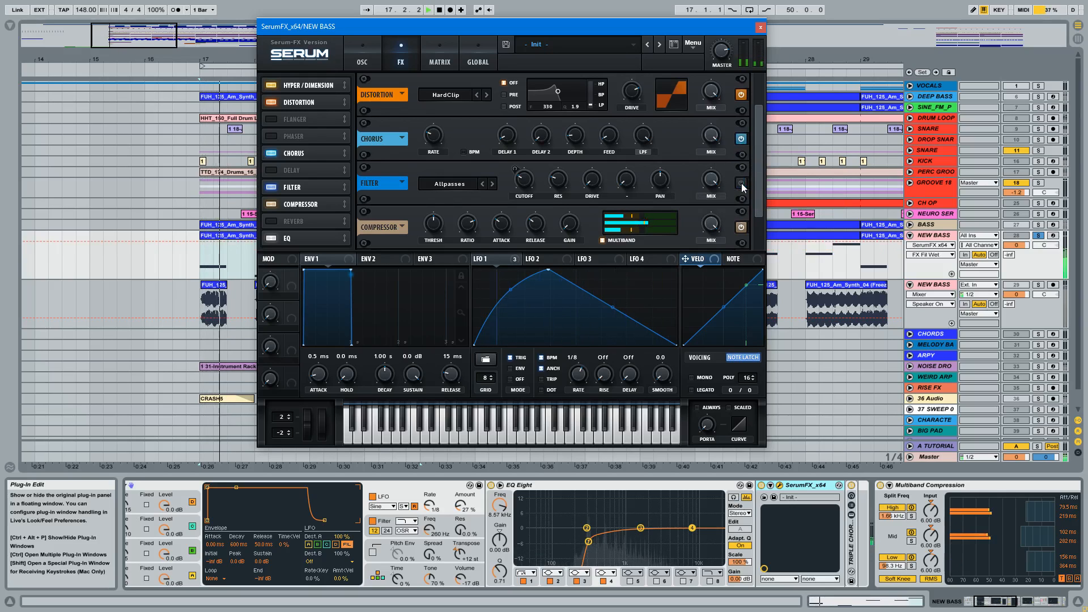
left_click(741, 183)
key("space")
key("space")
key("space")
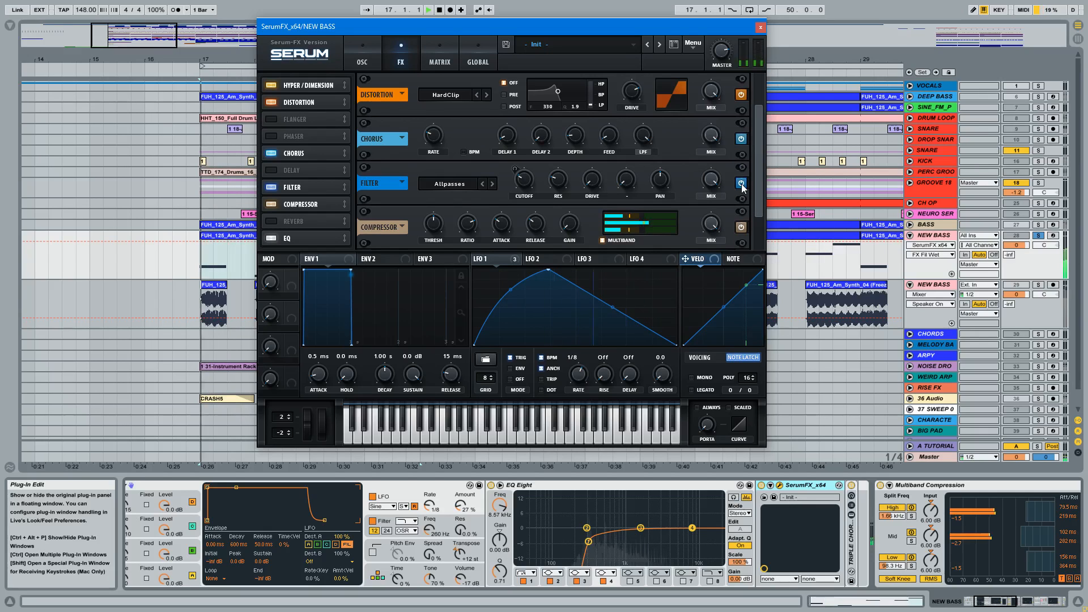
key("space")
key("space")
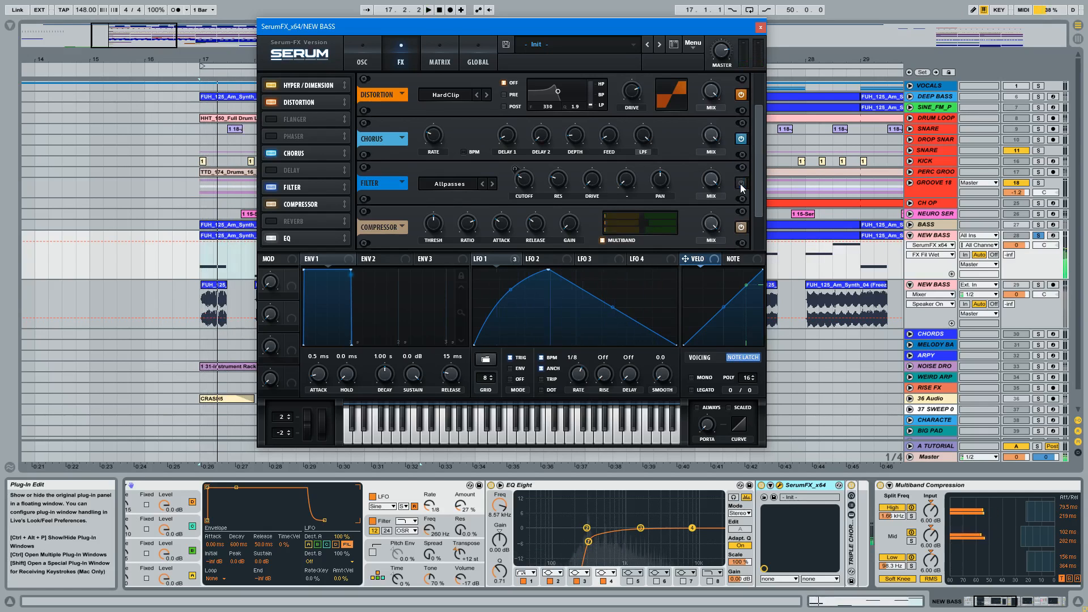
key("space")
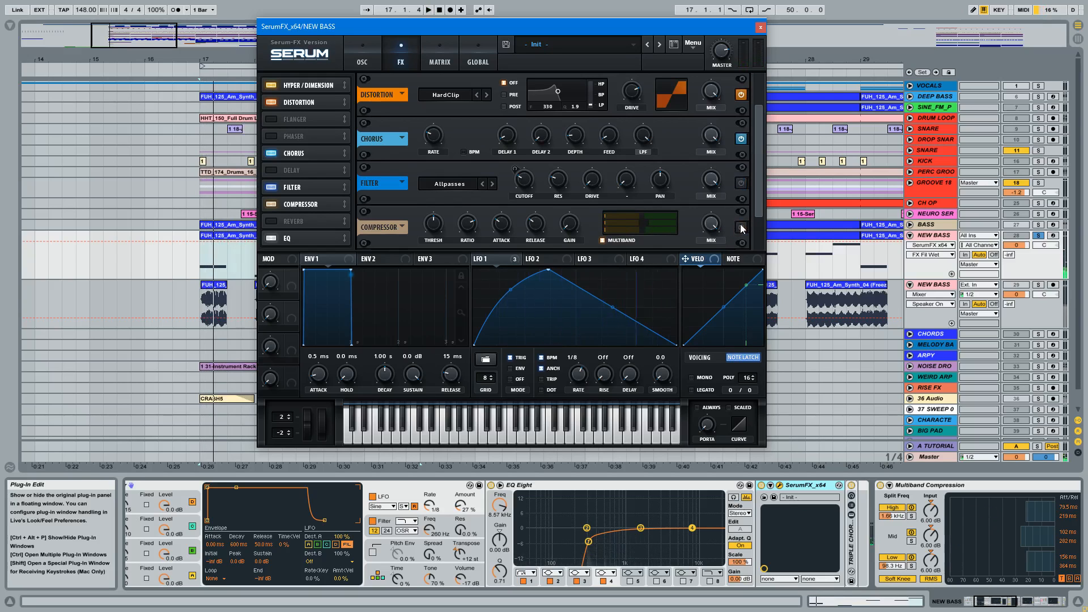
key("space")
left_click(742, 181)
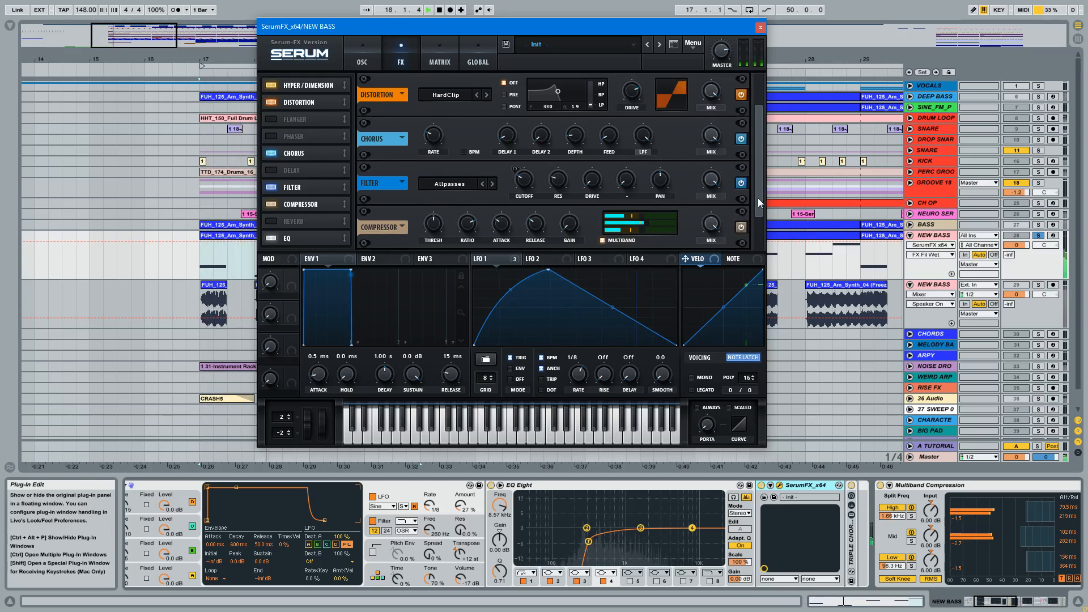
Compare the bass with SerumFX's EQ module on and off, and close the plug-in window
left_click_drag(758, 198, 757, 243)
key("space")
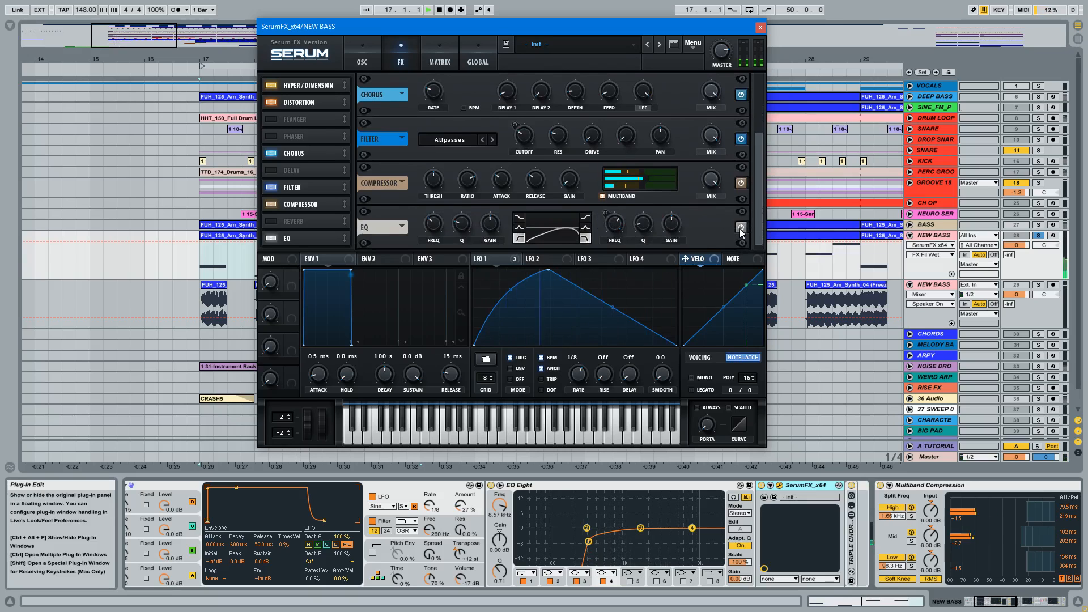
key("space")
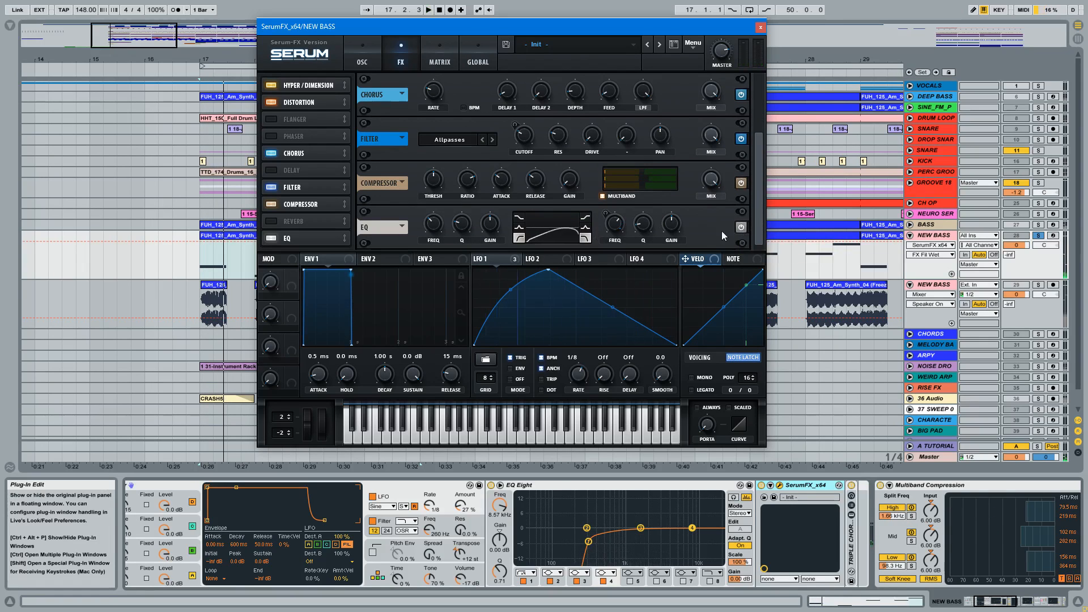
key("space")
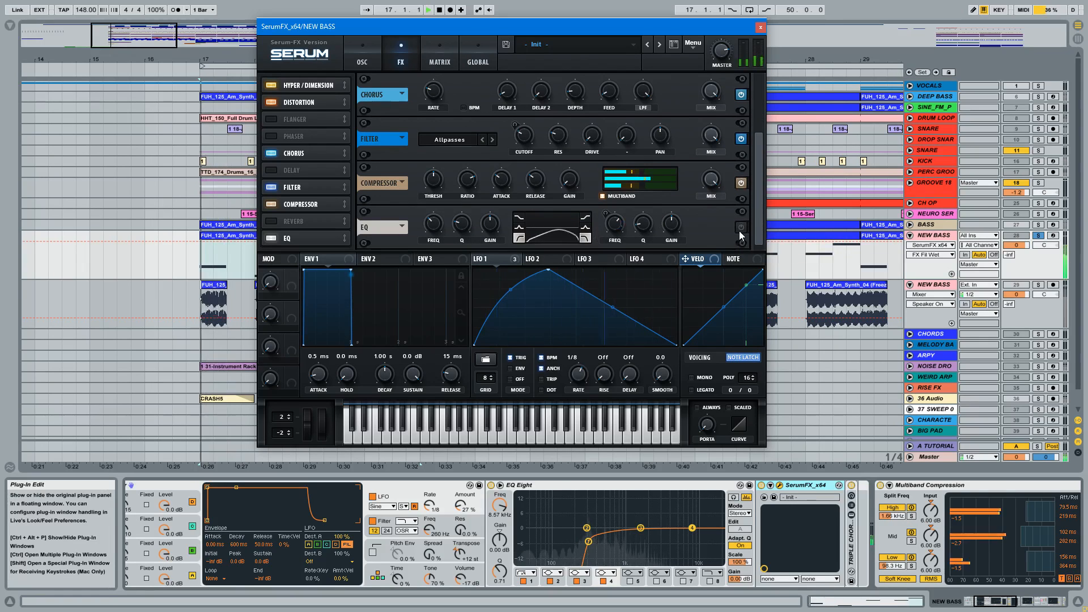
left_click(760, 27)
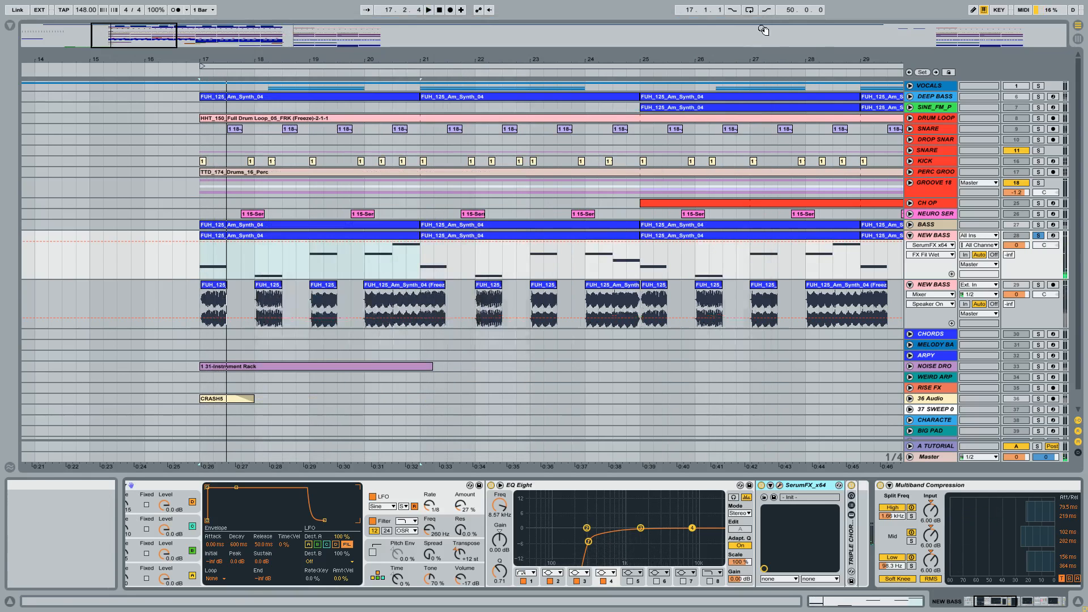
Unfold the TRIPLE CHORUS rack, examine its three chained Chorus devices, and fold the rack again
double_click(851, 540)
scroll(623, 485, "right", 8)
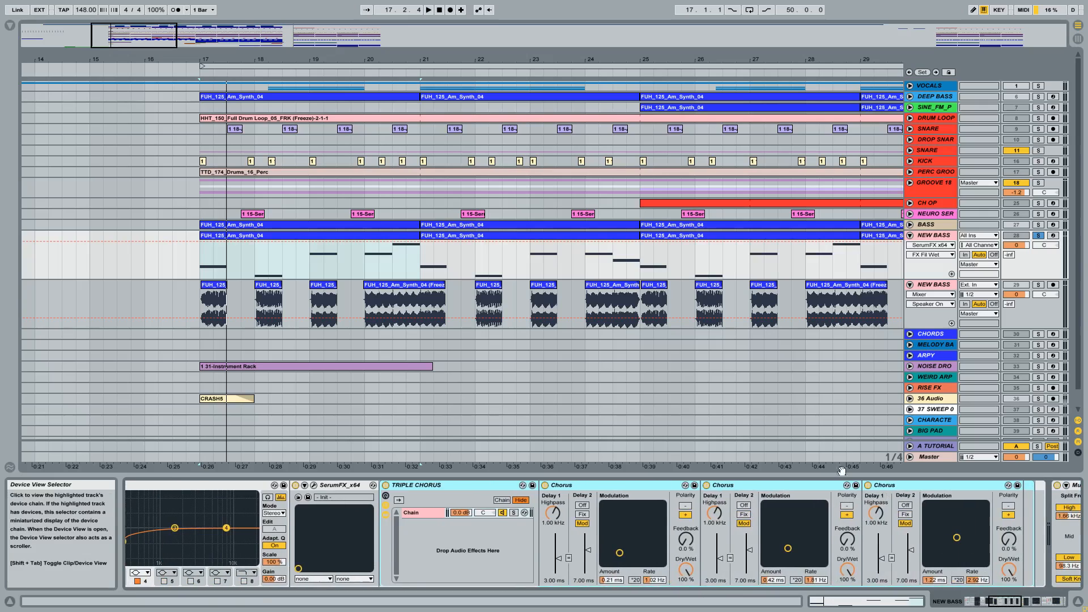
left_click(910, 486)
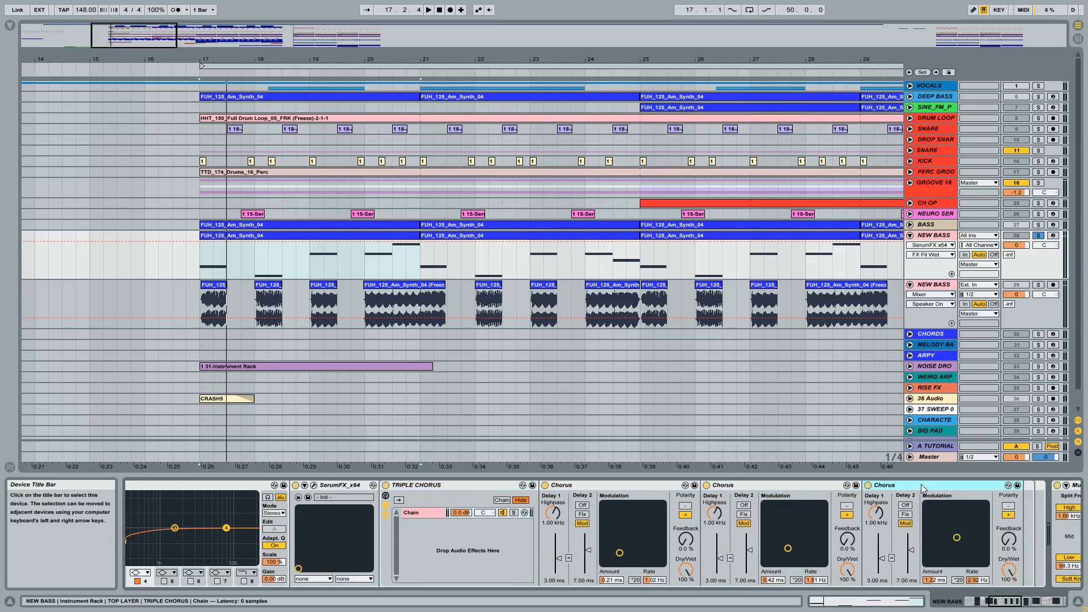
left_click(616, 485)
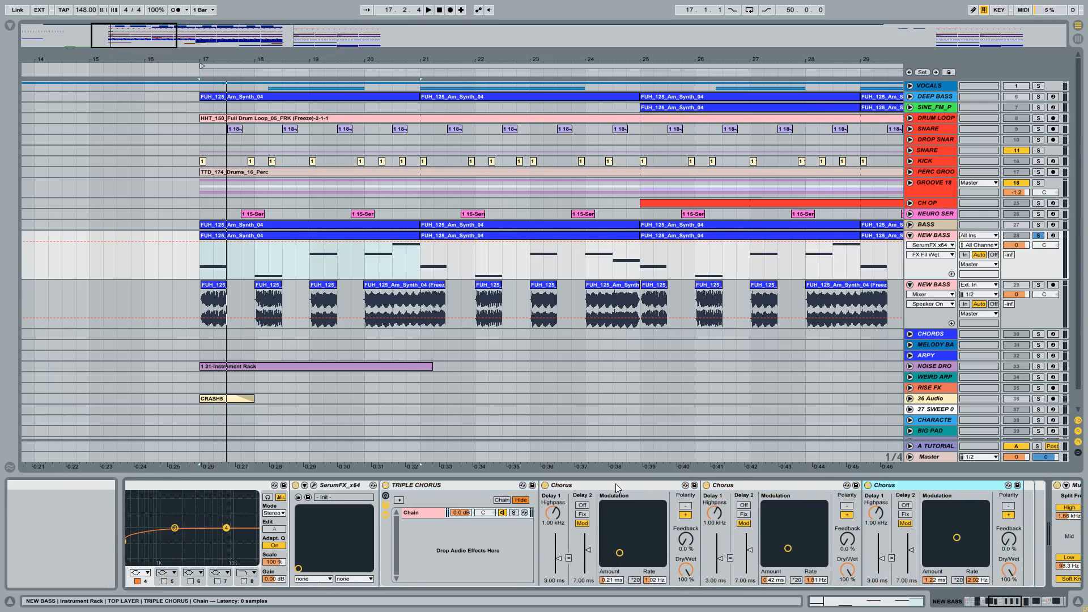
double_click(415, 486)
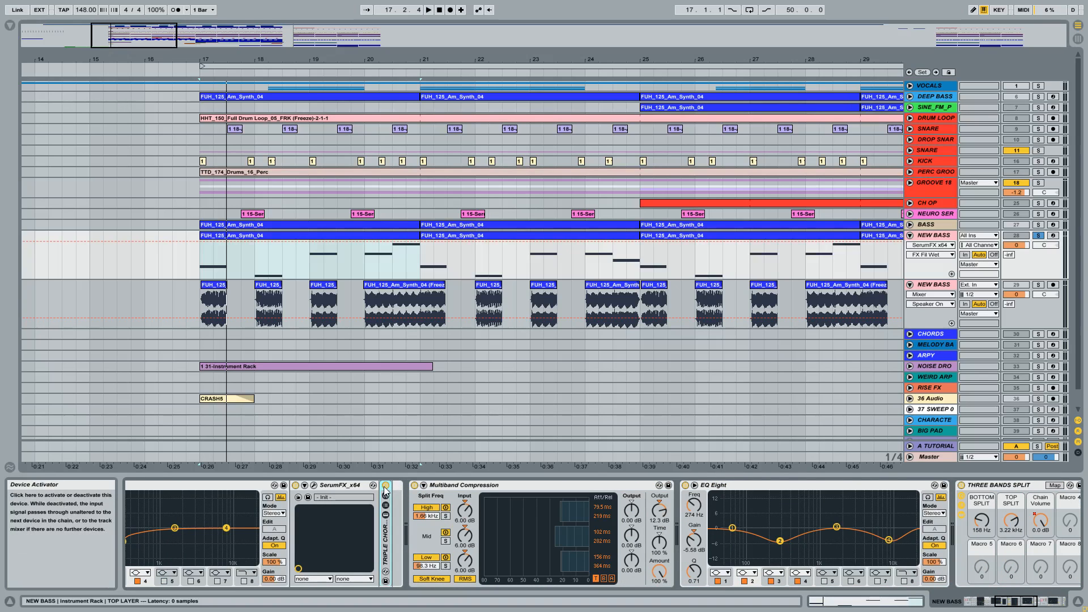
Play the bass to compare its sound with the TRIPLE CHORUS rack switched off and back on
left_click_drag(1004, 605, 996, 605)
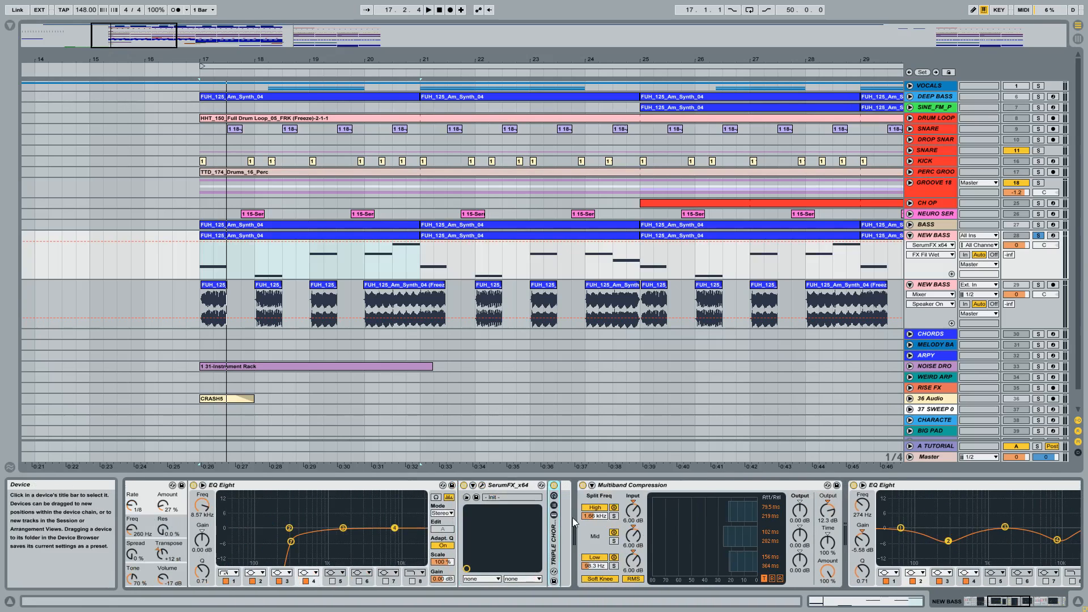
left_click(554, 486)
key("space")
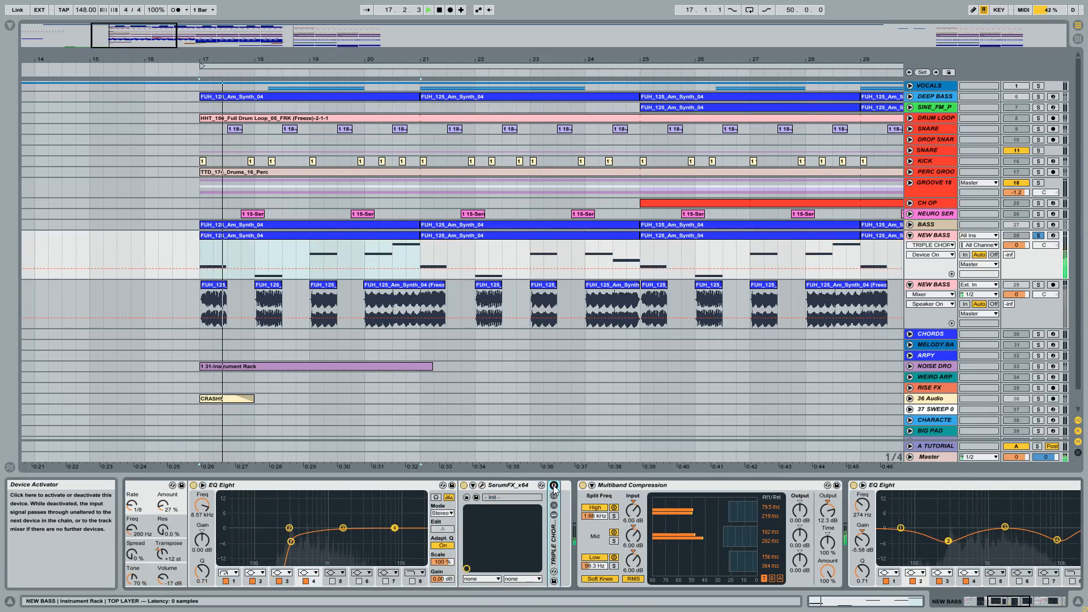
left_click(555, 486)
key("space")
Check the Instrument Rack's TOP LAYER chain and replay it with the TRIPLE CHORUS rack toggled off and on
scroll(222, 561, "left", 6)
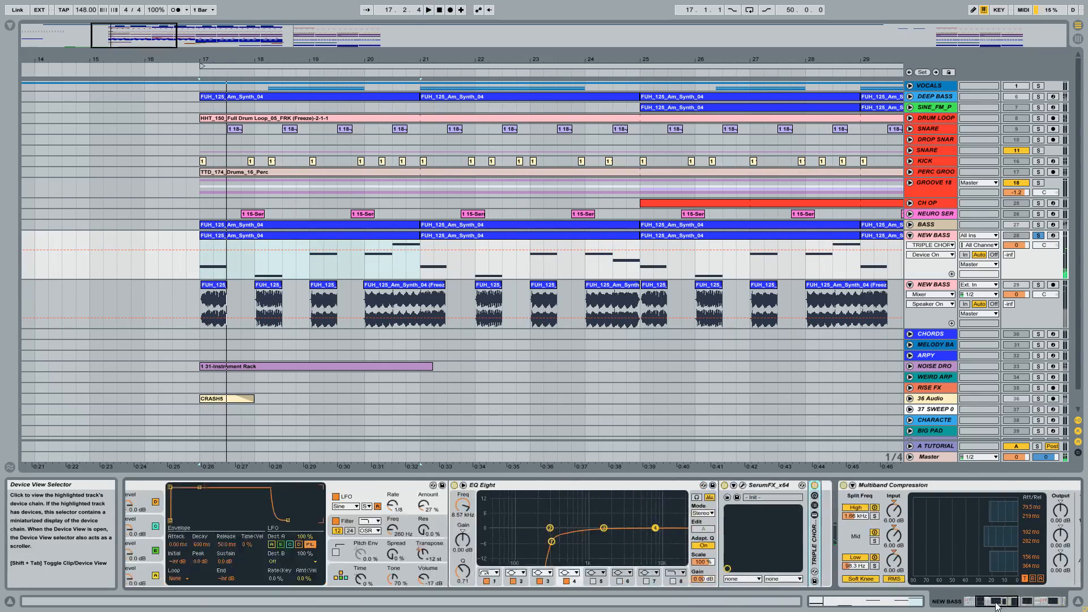
left_click(208, 516)
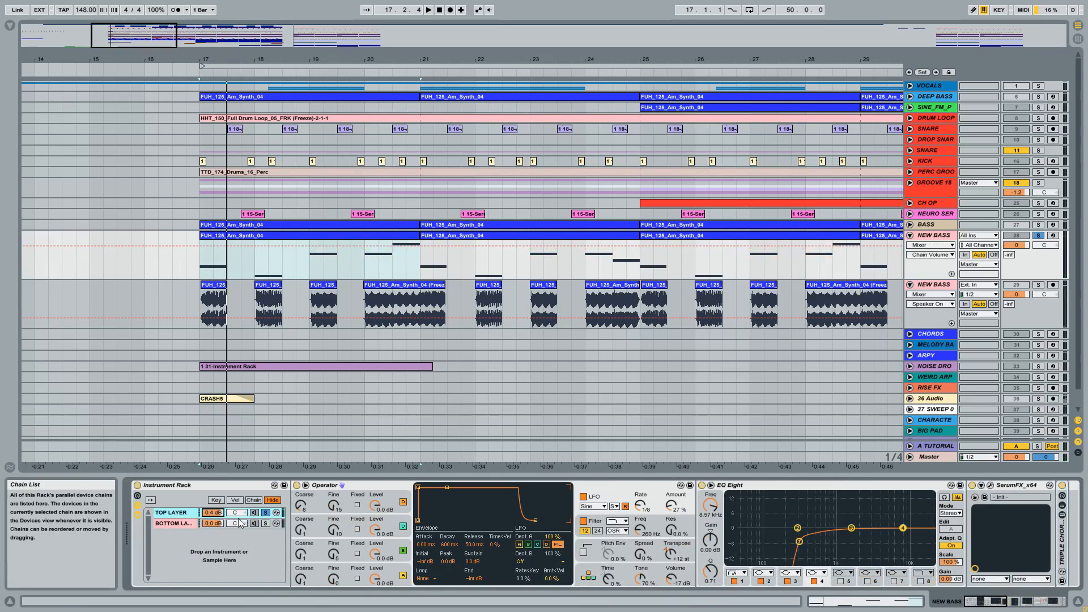
key("space")
scroll(935, 539, "right", 5)
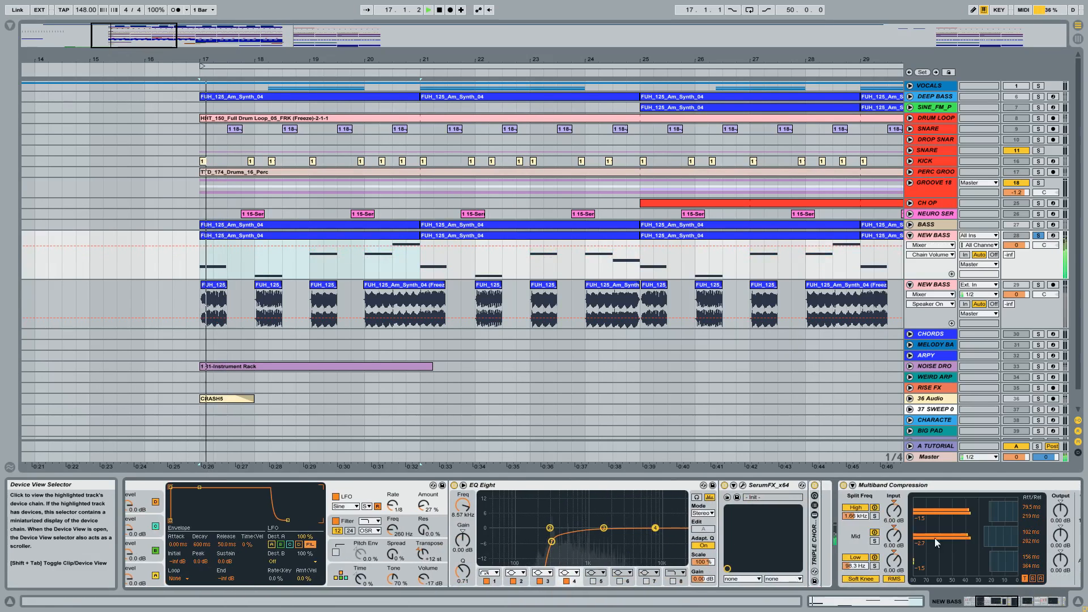
left_click(816, 486)
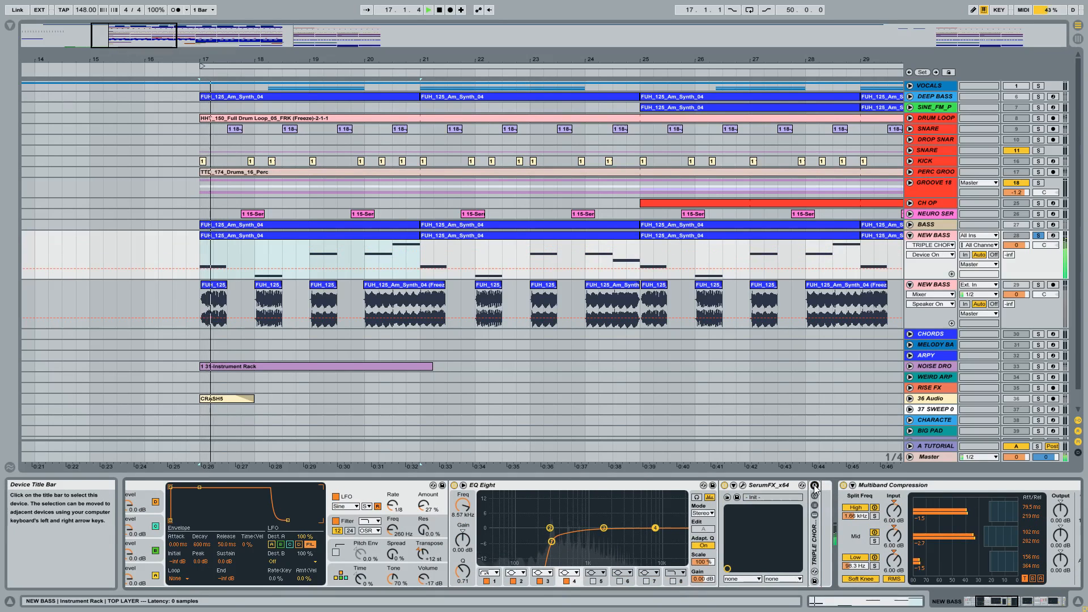
left_click(815, 485)
key("space")
key("space")
Unfold the TRIPLE CHORUS rack and examine the modulation amount and rate of each of its three Chorus devices
double_click(815, 541)
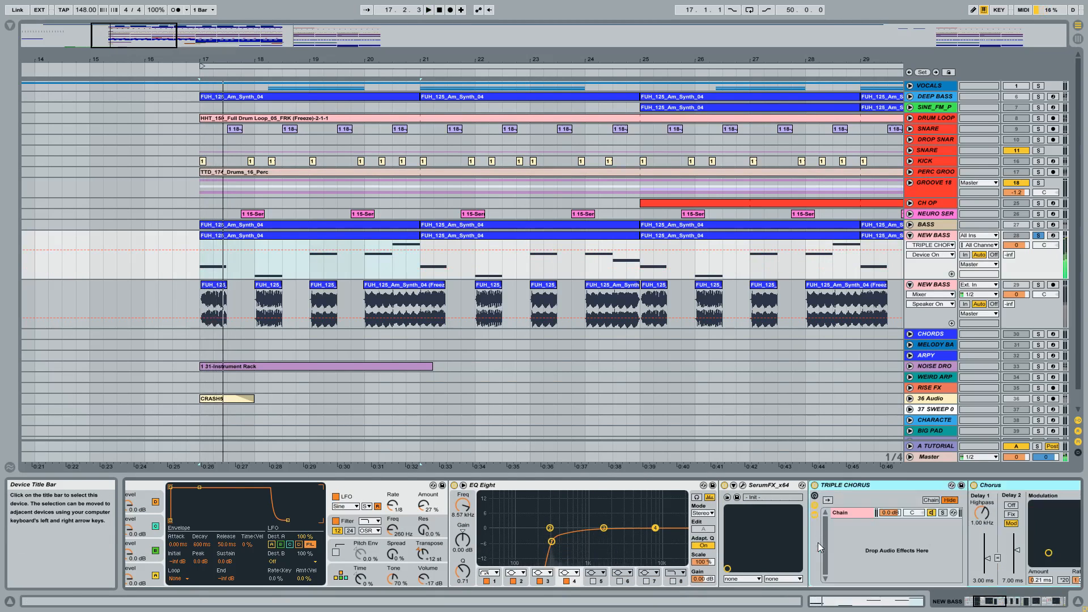
left_click_drag(1006, 607, 1012, 607)
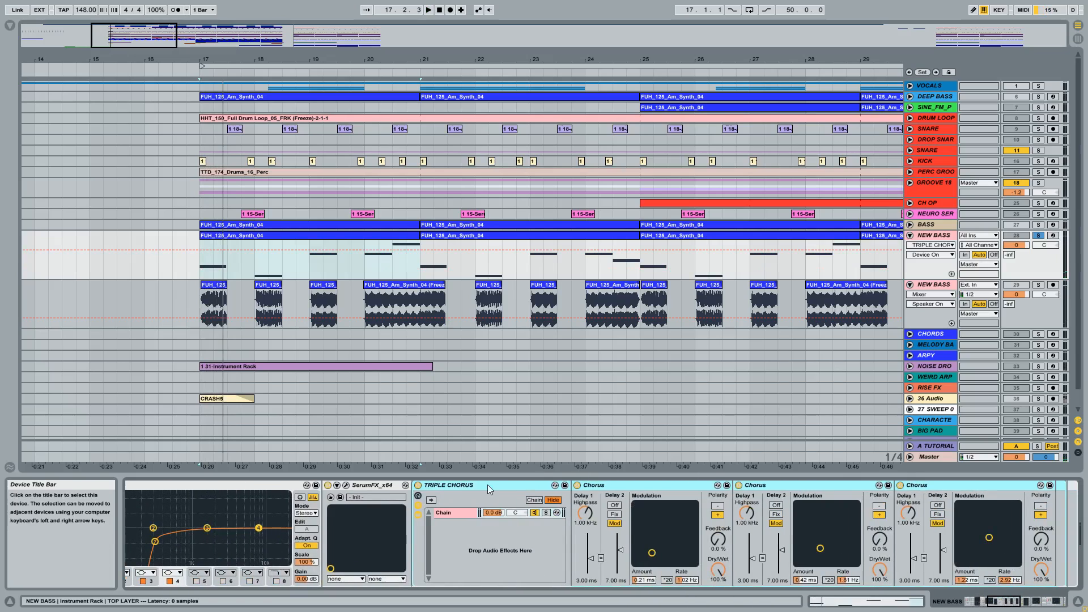
left_click(940, 489)
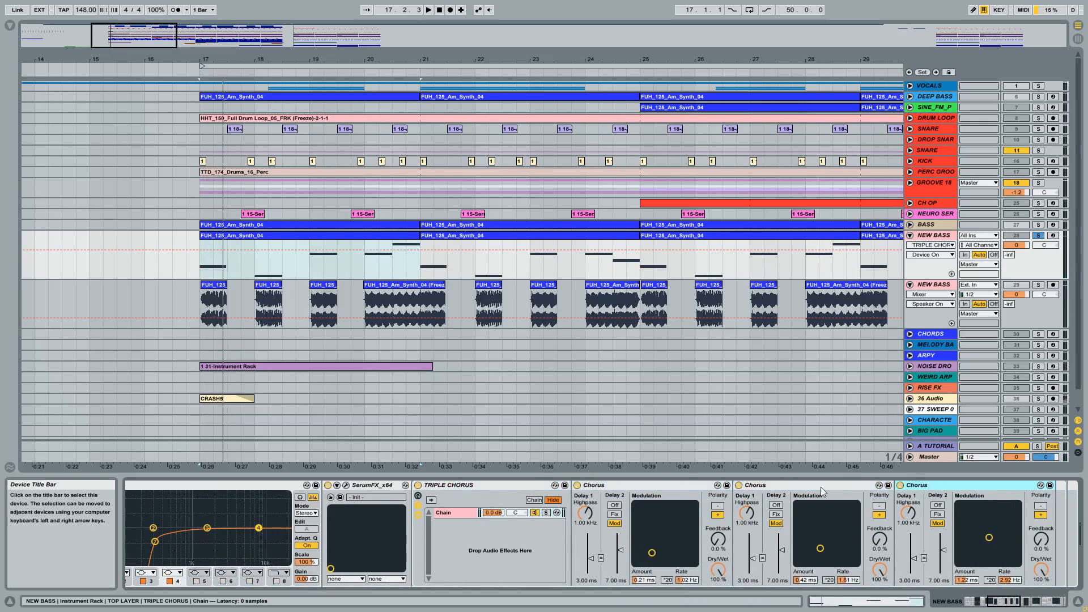
left_click(475, 486)
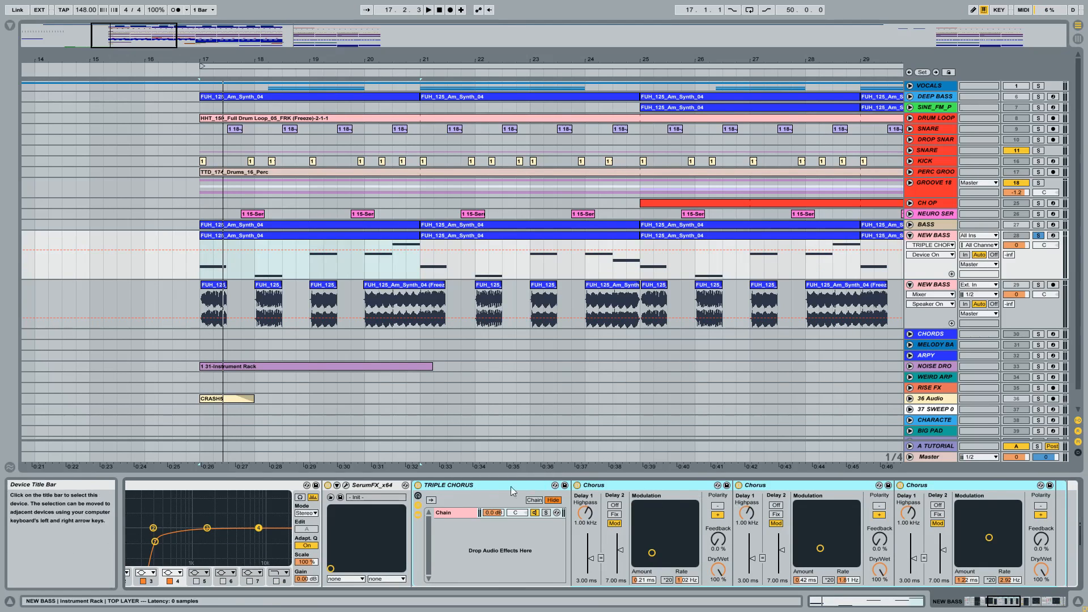
left_click(964, 488)
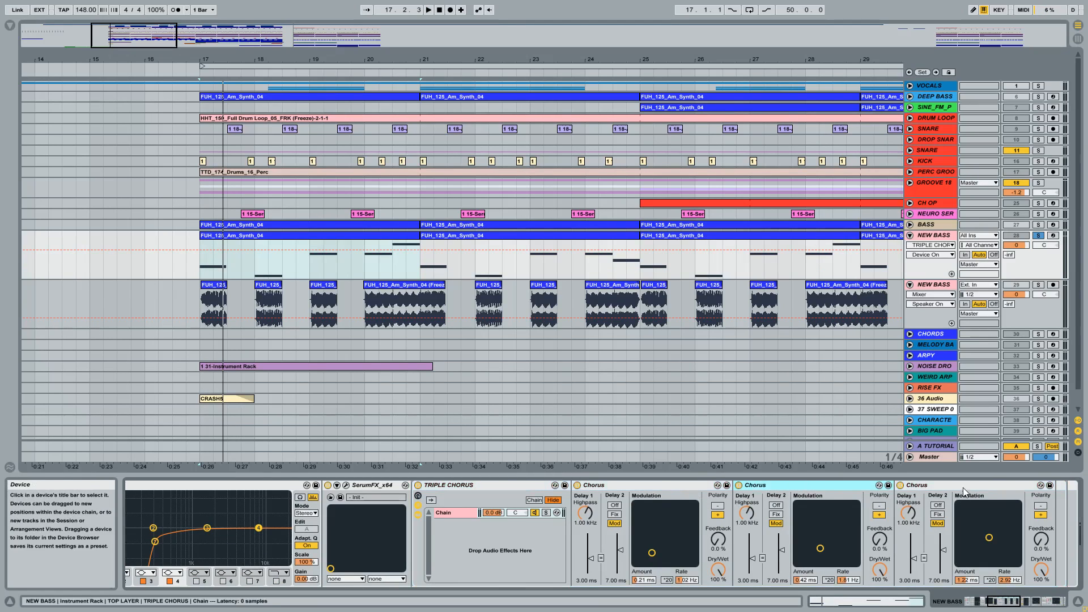
left_click(632, 489)
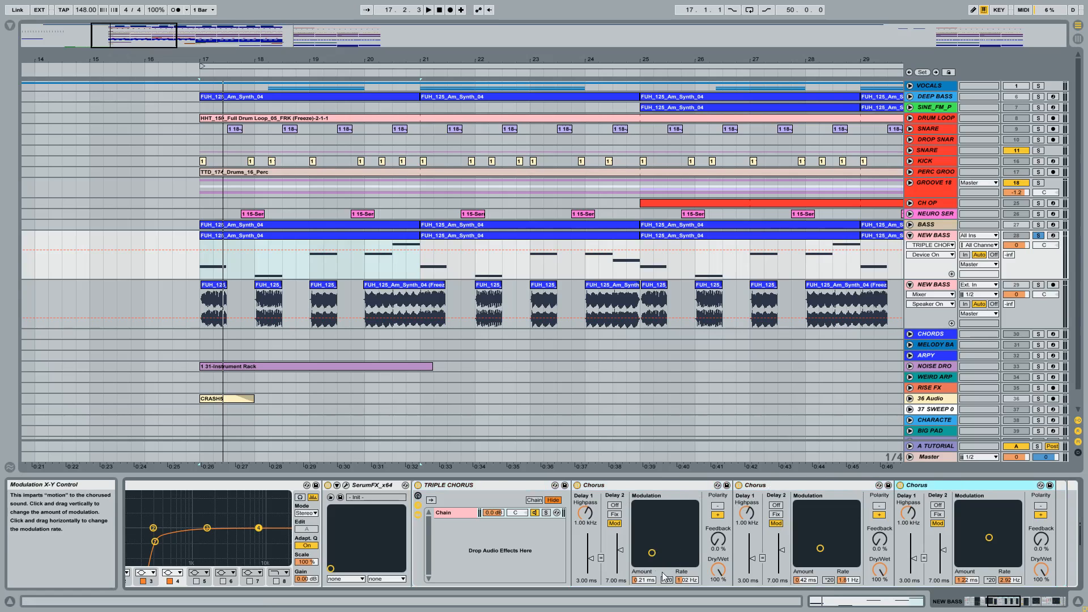
Fold the TRIPLE CHORUS rack and play the bass briefly
double_click(488, 485)
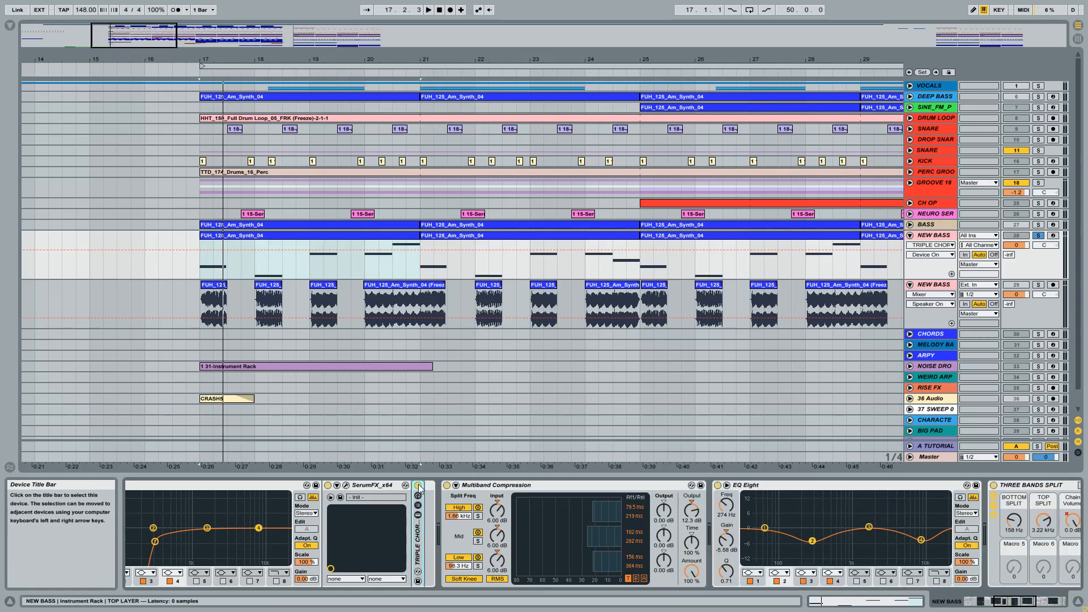
key("space")
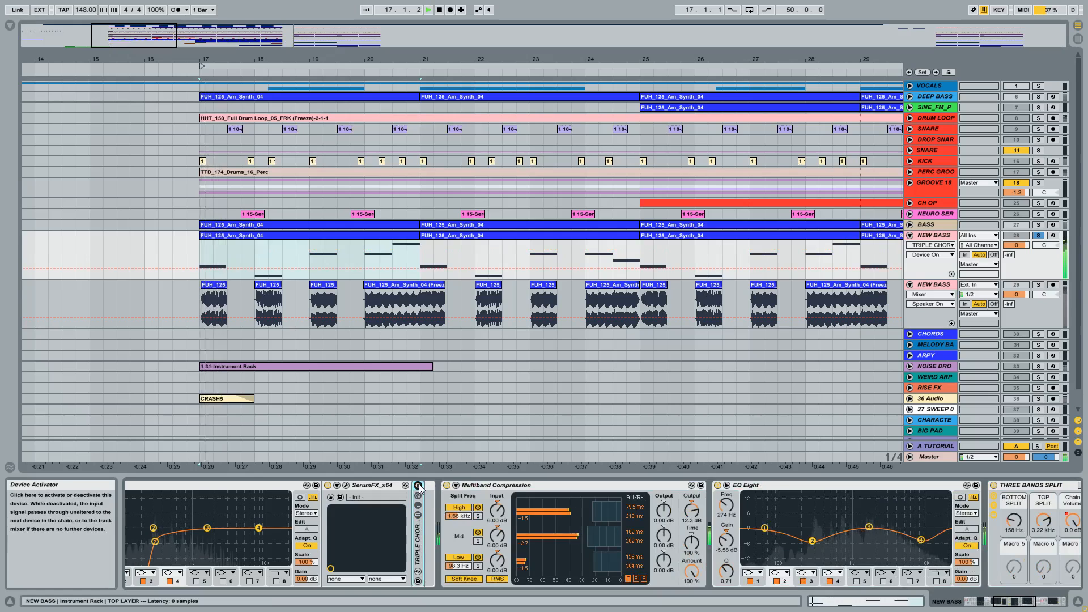
key("space")
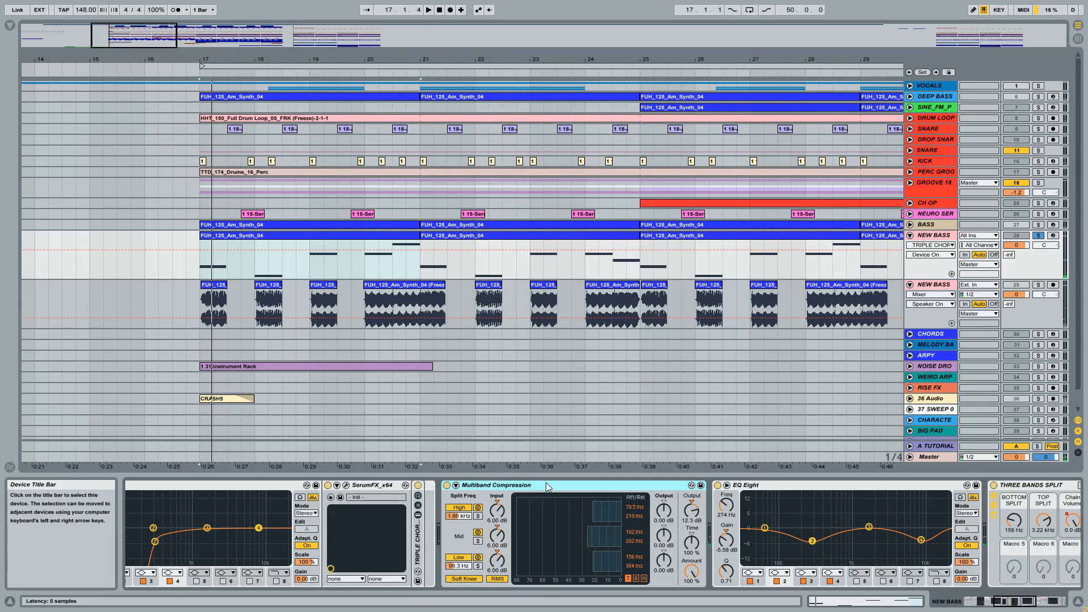
Open the browser and locate the Multiband Compression.adv preset under Multiband Dynamics in the audio effects
left_click(9, 26)
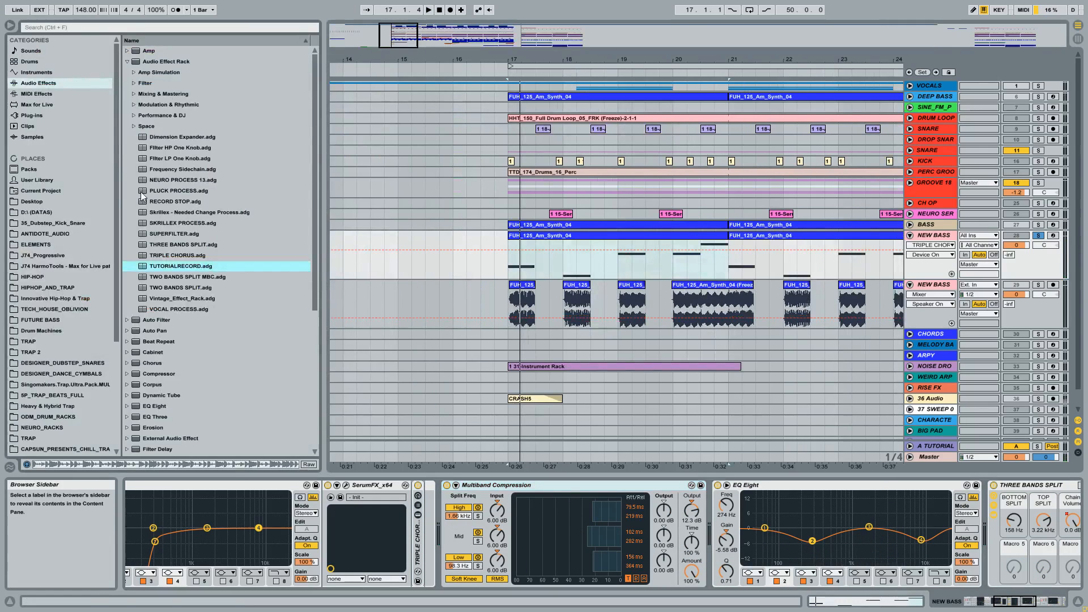
left_click(37, 72)
left_click(38, 82)
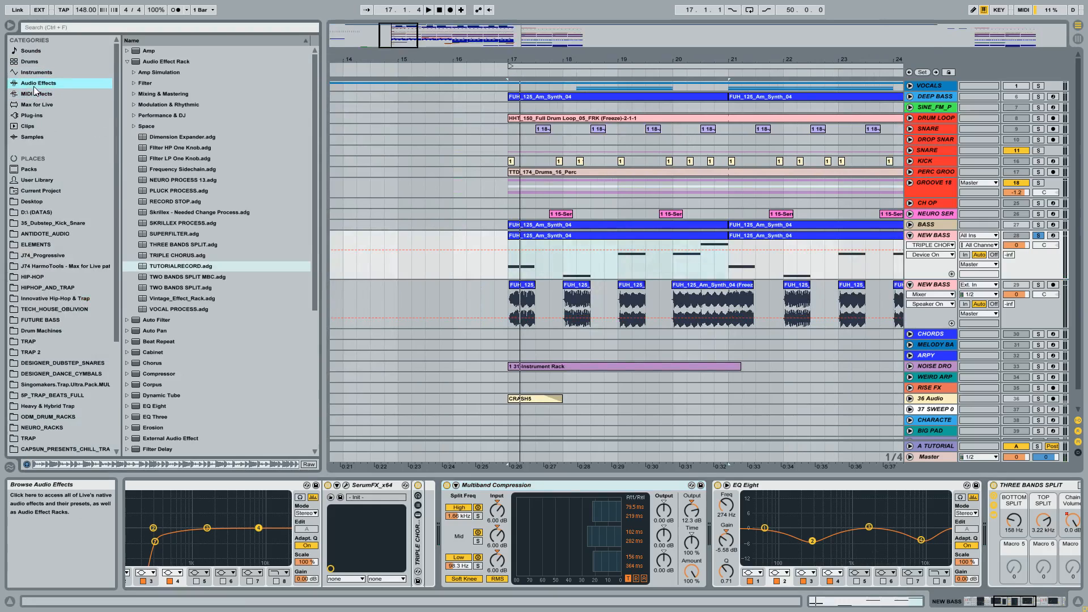
scroll(170, 294, "down", 5)
left_click(152, 312)
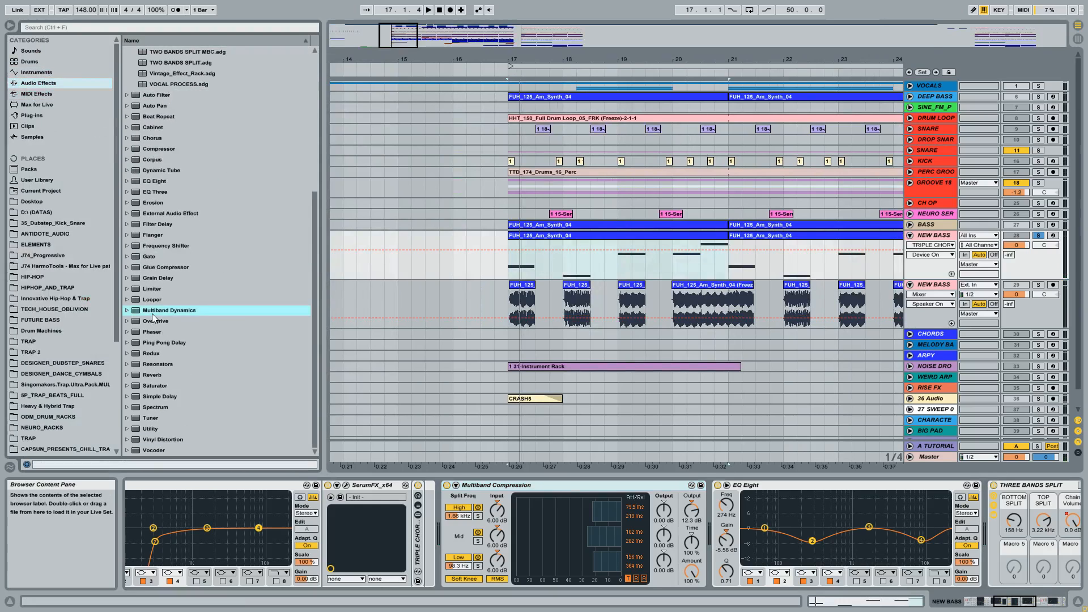
left_click(127, 310)
left_click(183, 342)
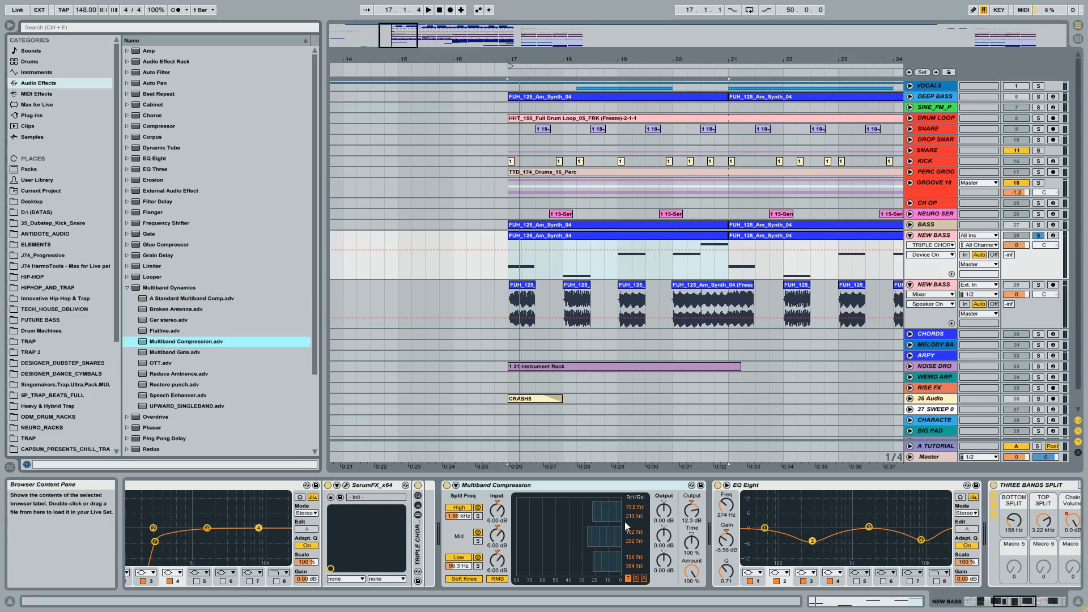
Play the top layer repeatedly to compare it with the EQ Eight after Multiband Compression switched off and on
left_click(991, 605)
key("space")
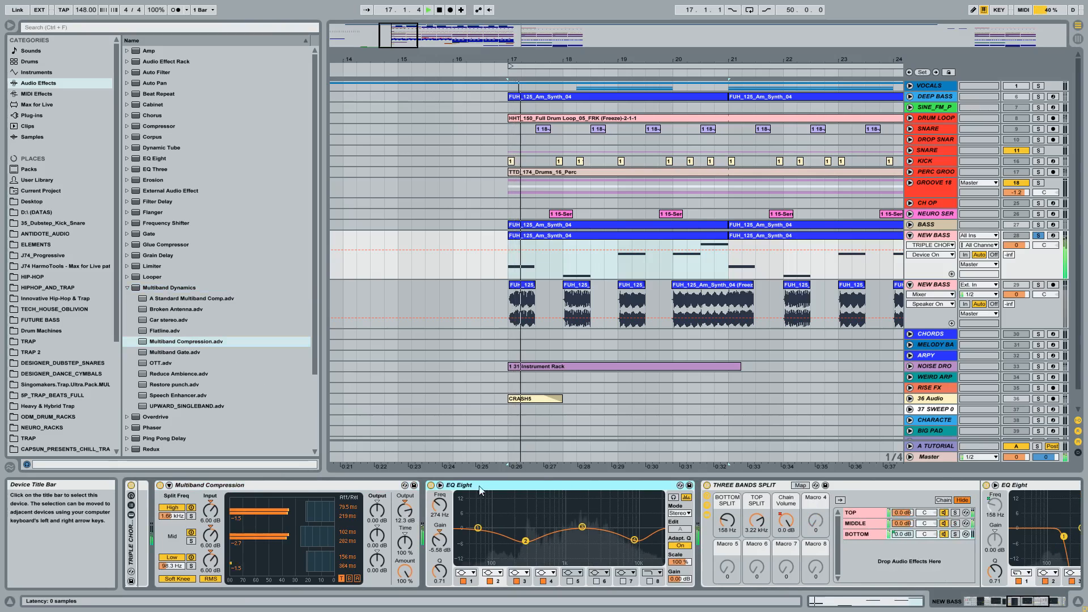
left_click(432, 485)
key("space")
key("space")
left_click(431, 485)
key("space")
key("space")
key("space")
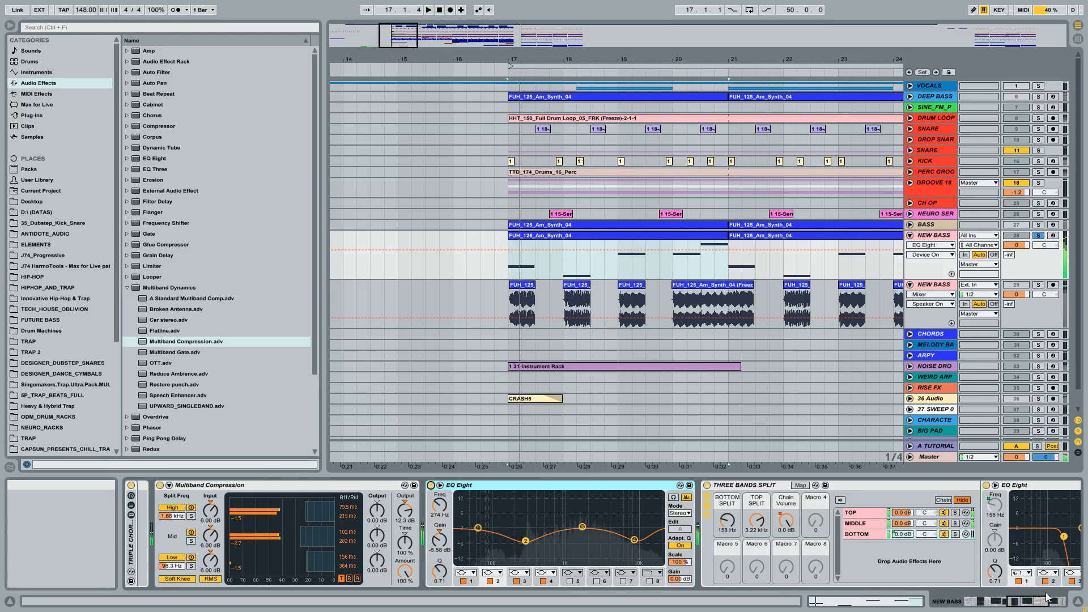
Unsolo the TOP LAYER chain so both bass layers sound, and fold the Instrument Rack
left_click(977, 602)
left_click(266, 513)
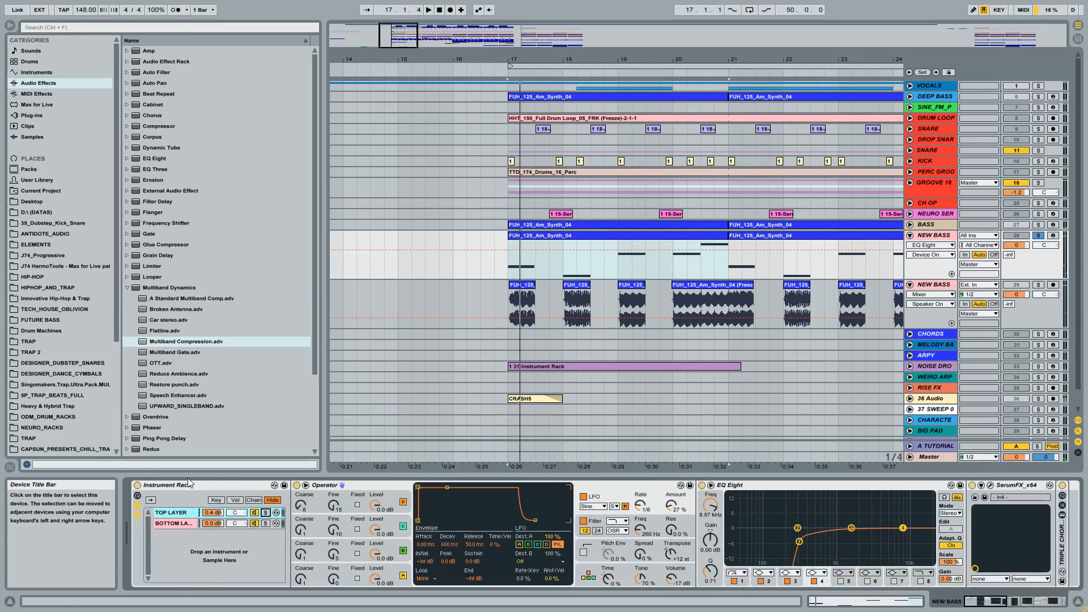
double_click(164, 486)
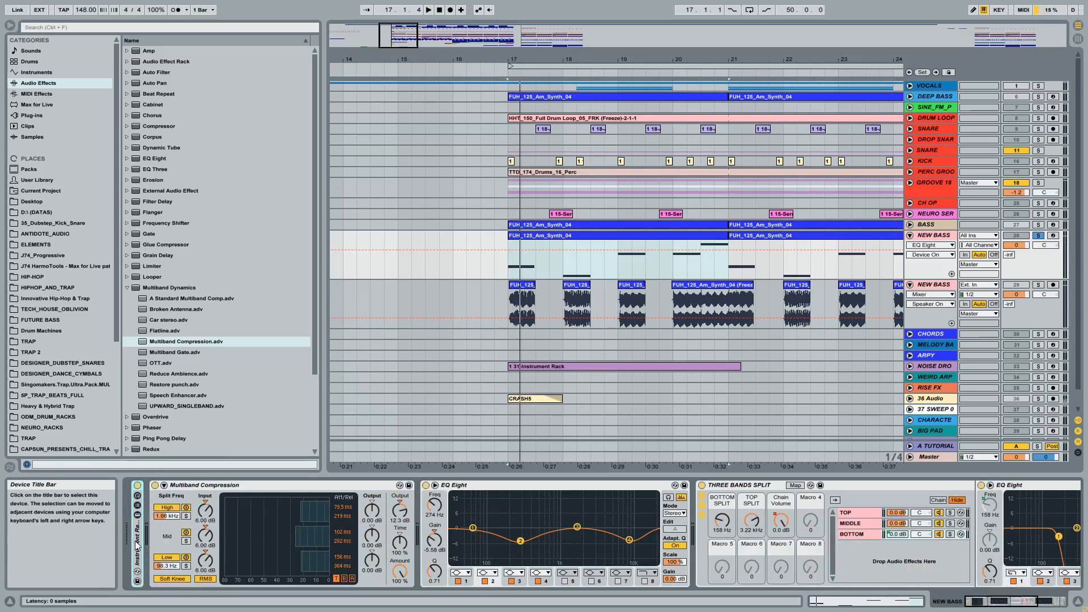
Play both bass layers together to compare them with the EQ Eight after Multiband Compression off and on
key("space")
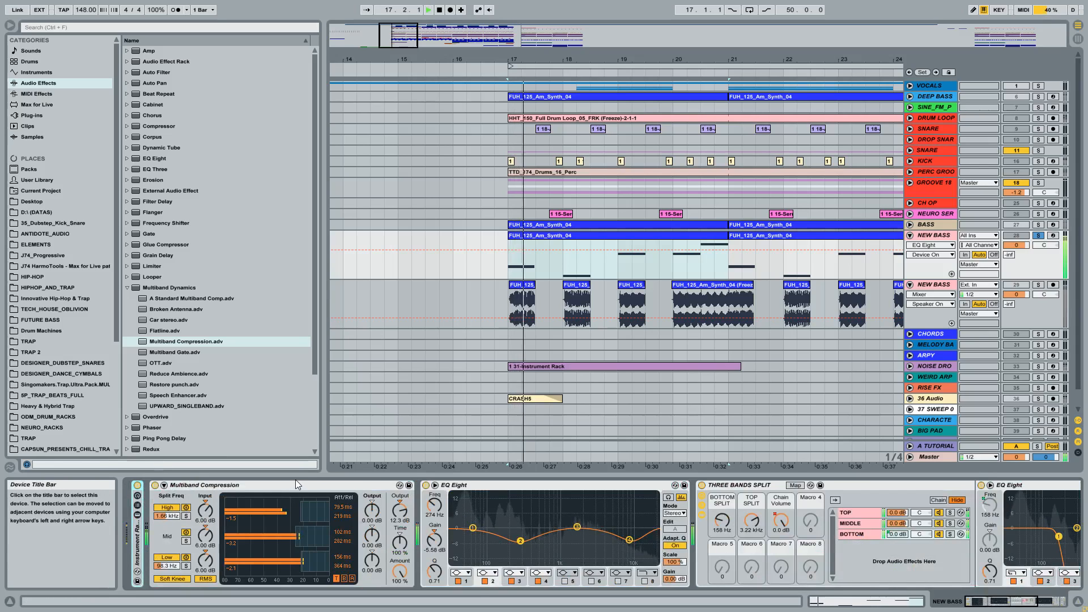
left_click(426, 486)
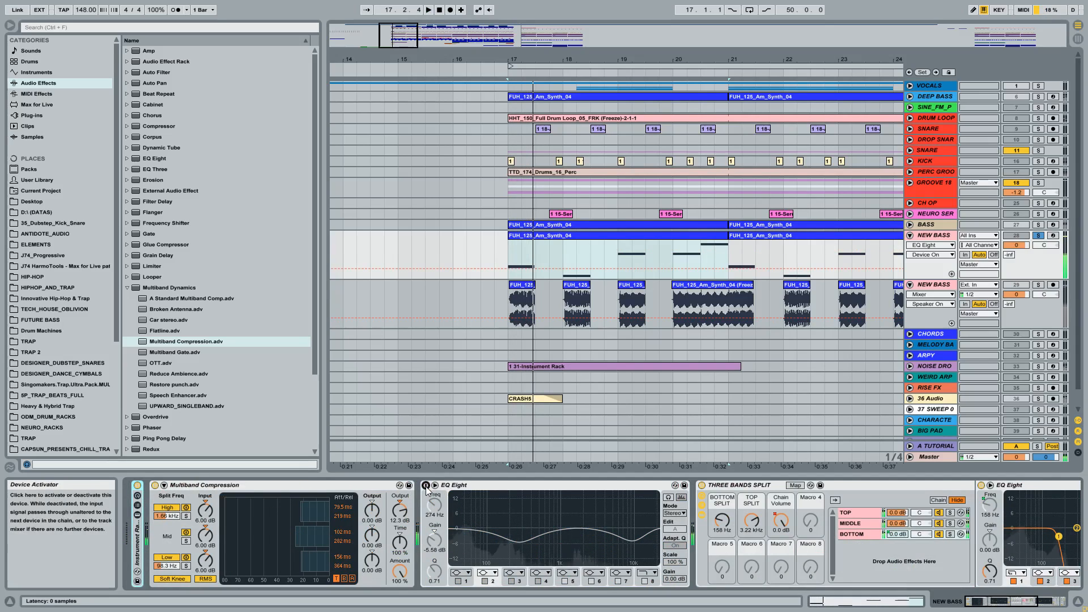
left_click(427, 486)
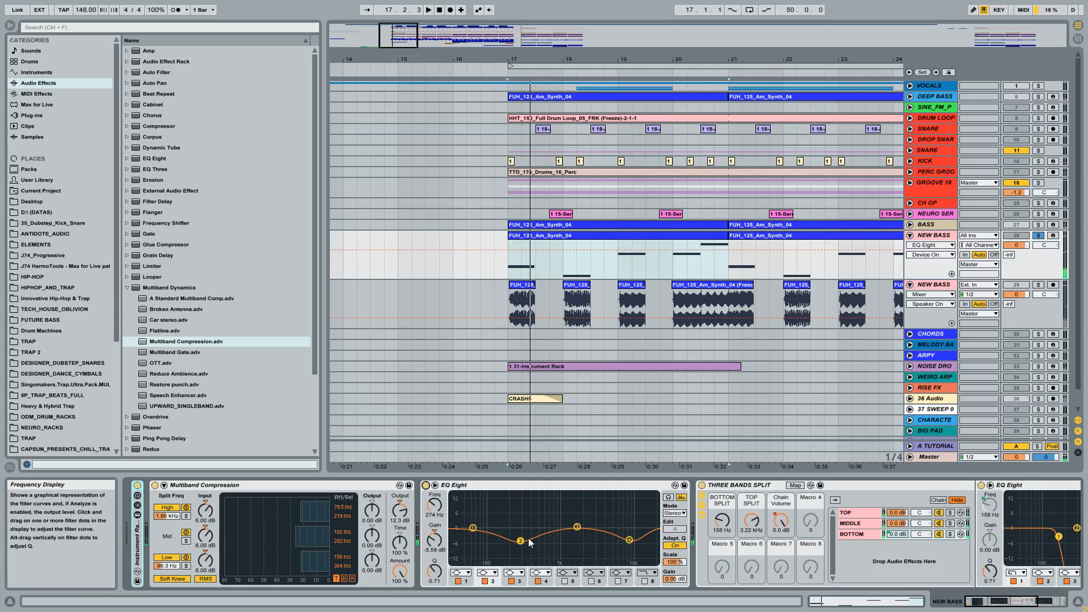
left_click(502, 486)
key("space")
key("space")
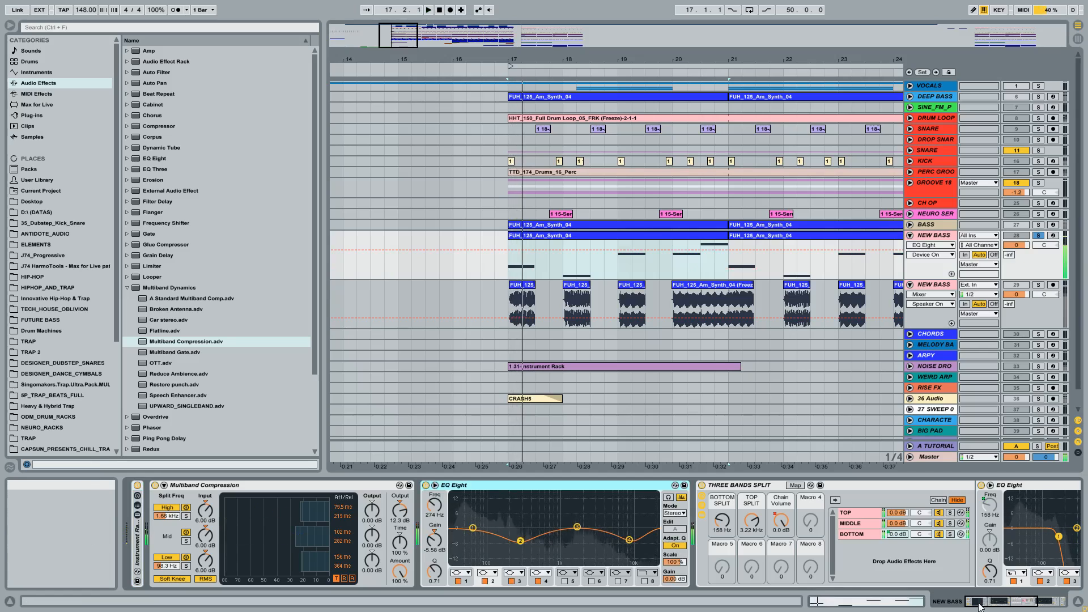
Hide the device chain and the chain list of the THREE BANDS SPLIT rack, leaving only its macros
left_click_drag(1004, 604, 1032, 605)
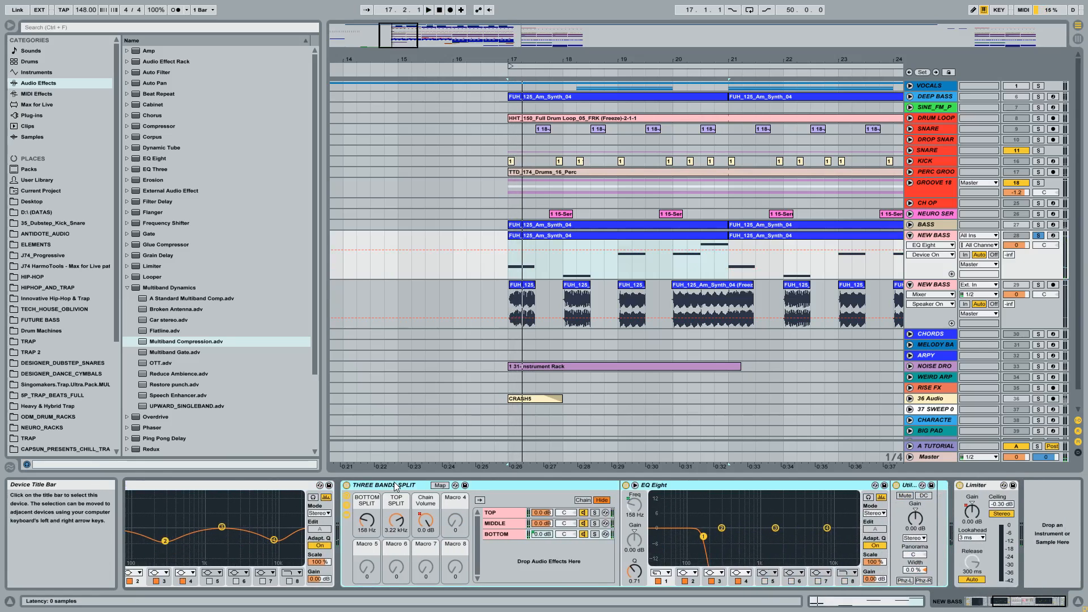
left_click(347, 515)
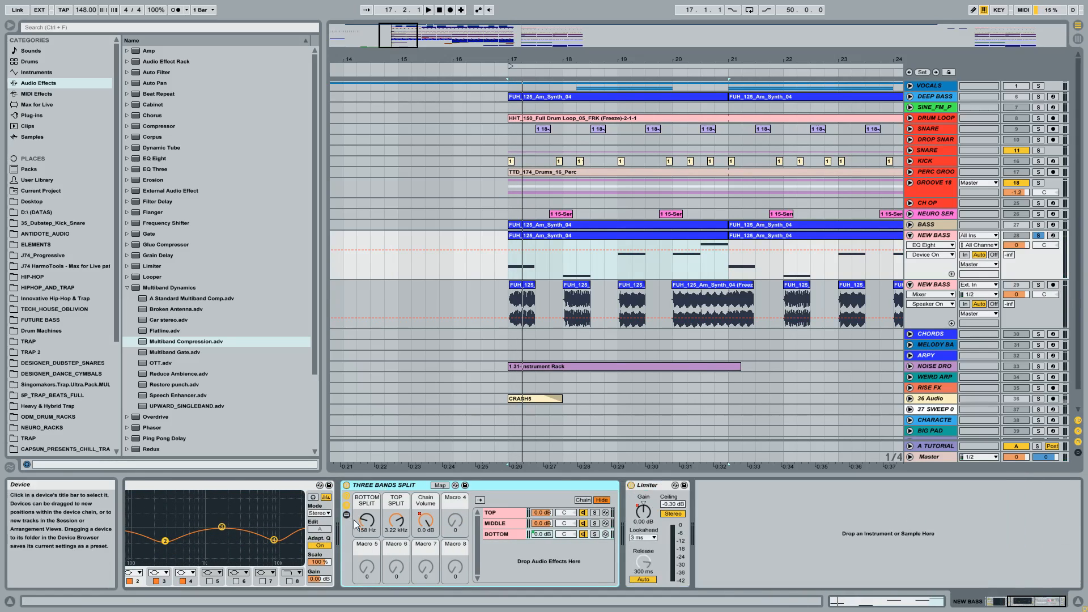
left_click(346, 508)
Play the full bass to compare it with the THREE BANDS SPLIT rack switched off and on
key("space")
key("space")
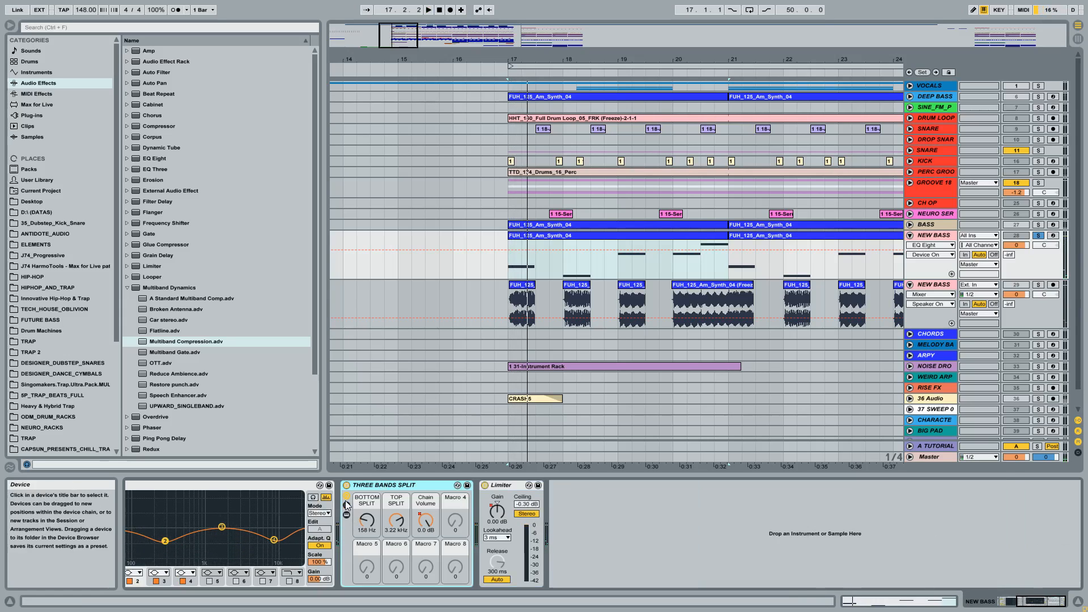
key("space")
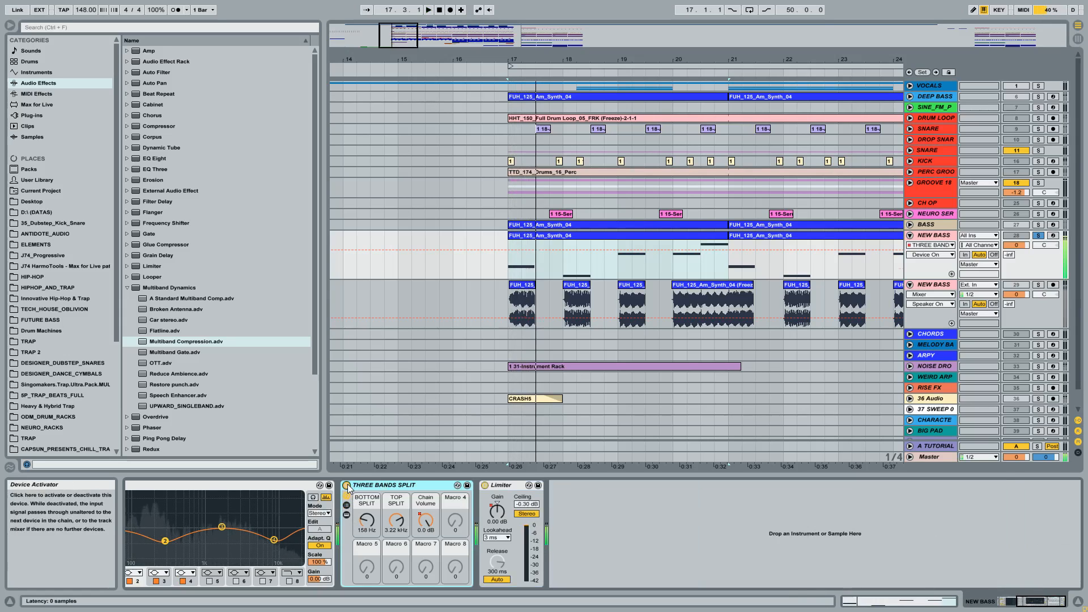
Toggle the THREE BANDS SPLIT rack off and on between short playbacks from bar 17 to hear its effect on the bass
key("space")
left_click(347, 486)
key("space")
key("space")
left_click(347, 486)
key("space")
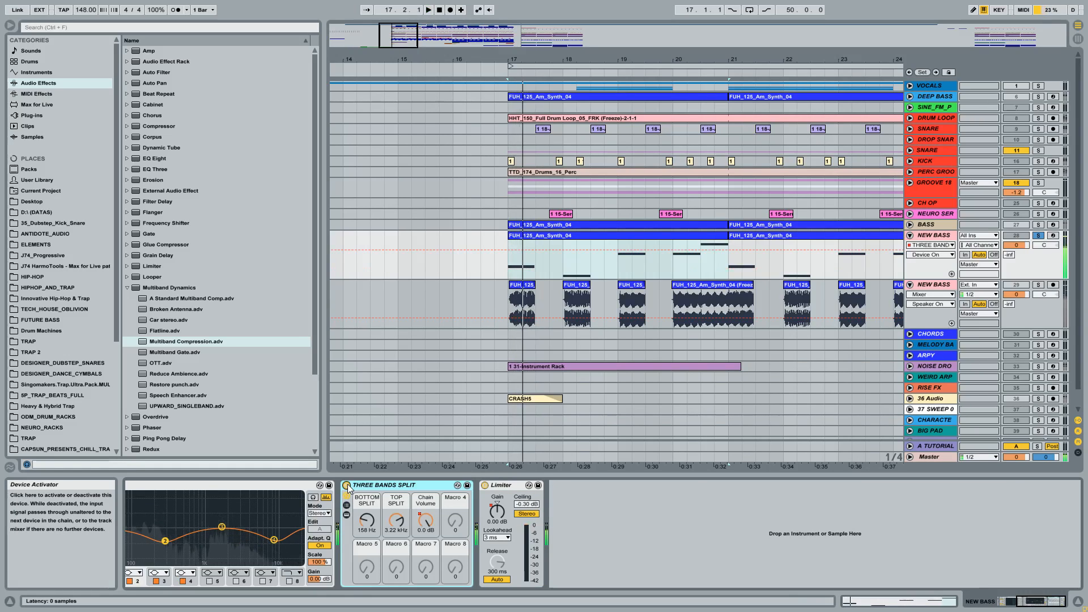
key("space")
key("space")
key("space")
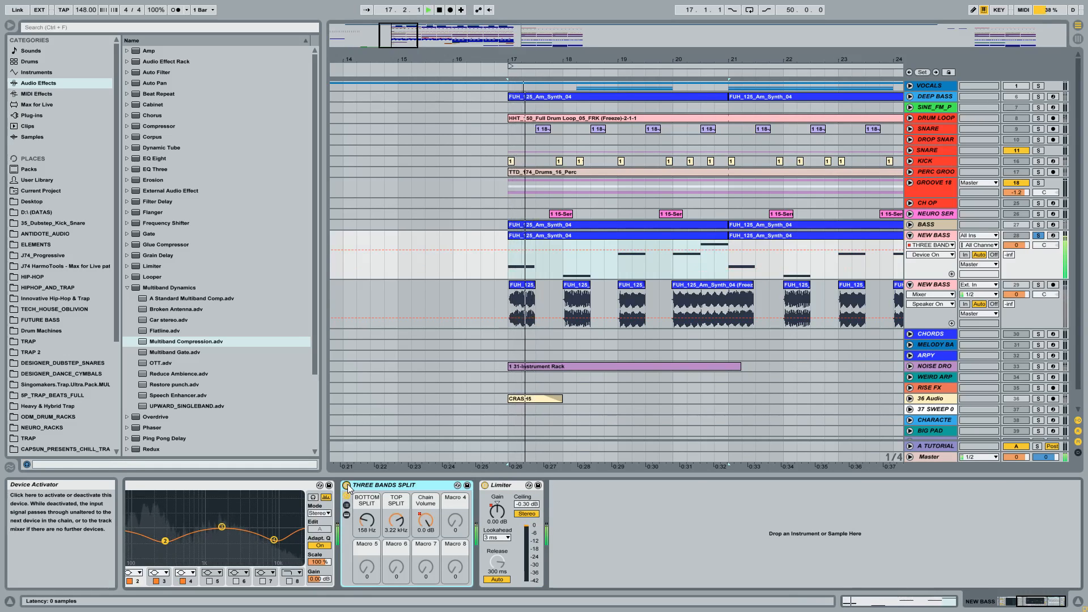
key("space")
left_click(347, 486)
key("space")
key("space")
left_click(347, 486)
key("space")
key("space")
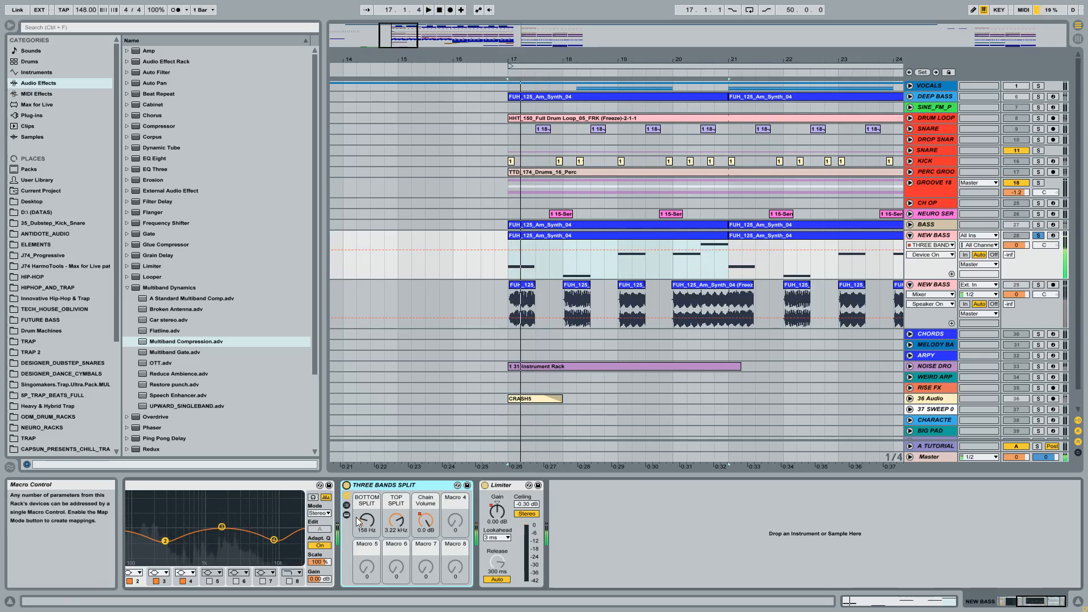
Show the chain list and devices of THREE BANDS SPLIT and examine the EQ Eight filter of the TOP, MIDDLE and BOTTOM chains
left_click(346, 505)
left_click(347, 515)
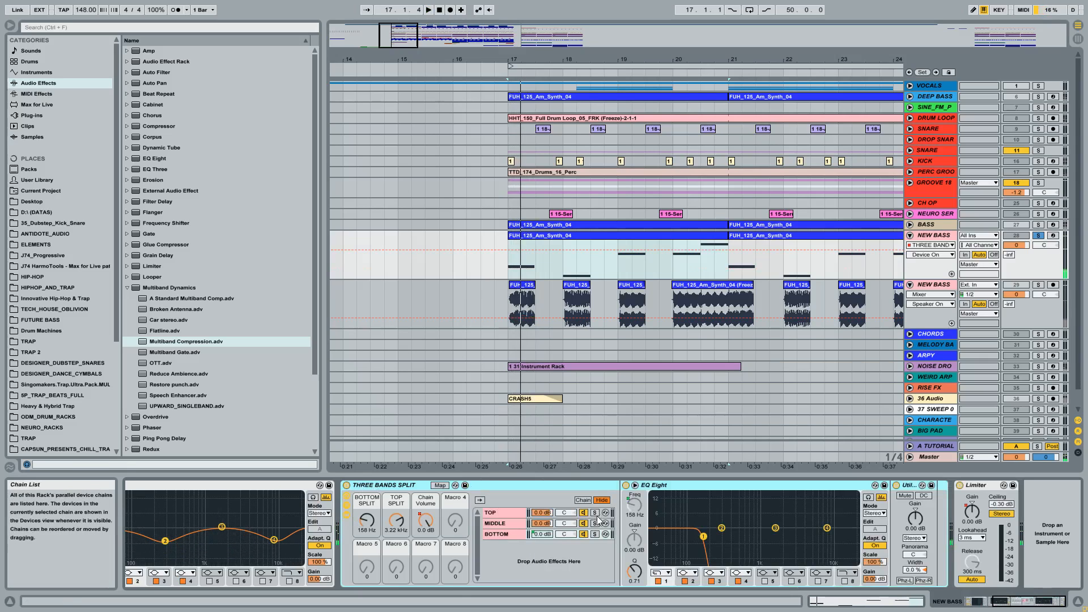
left_click(496, 513)
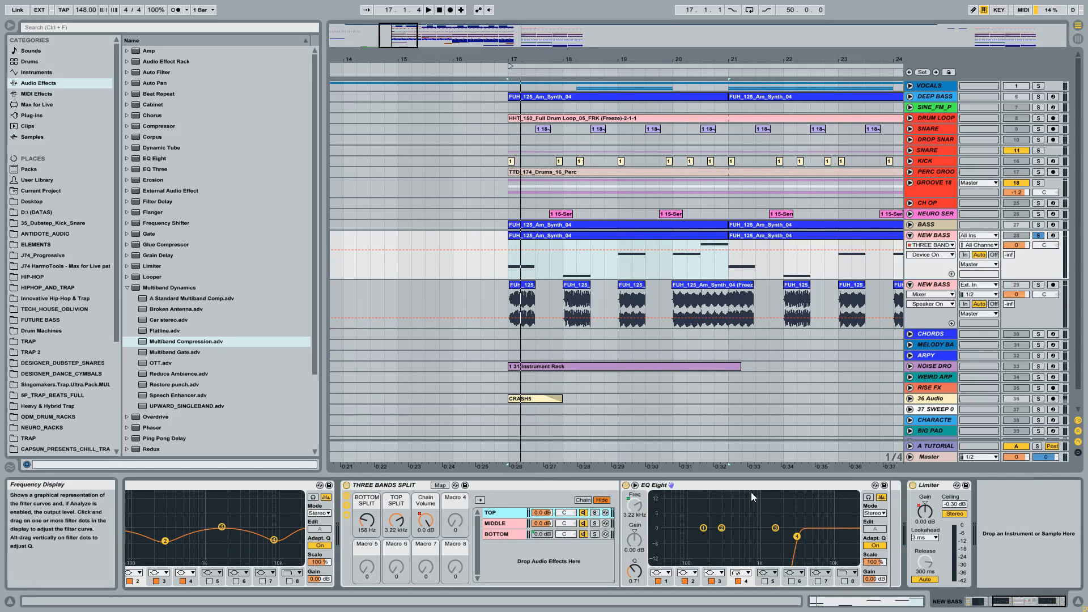
left_click(495, 524)
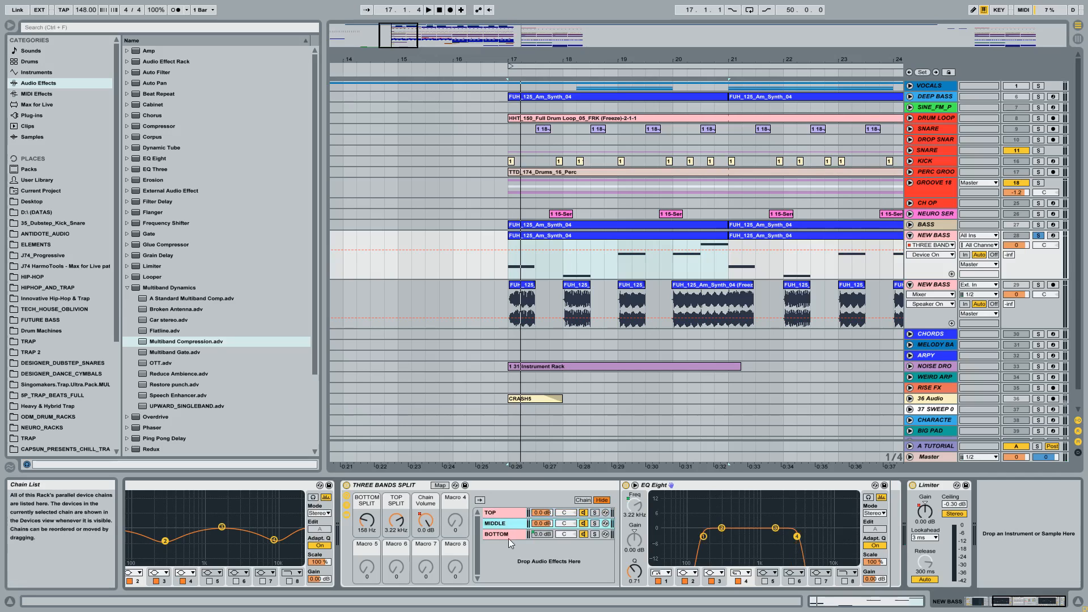
left_click(508, 537)
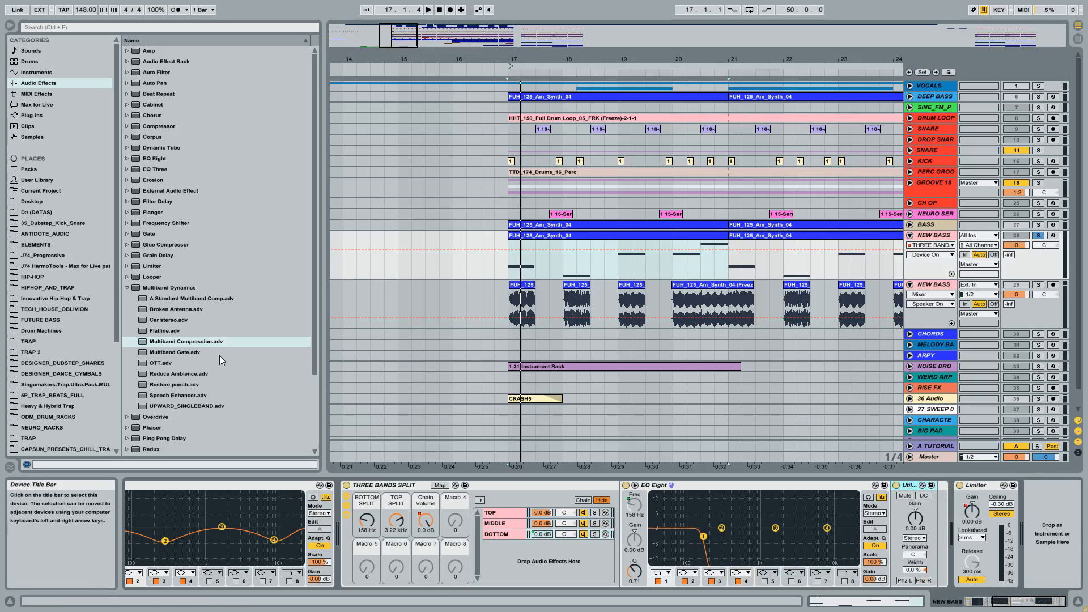
Find Utility among the audio effects, and examine the BOTTOM chain's Utility width and the BOTTOM SPLIT macro
scroll(219, 340, "down", 5)
left_click(151, 421)
left_click(151, 427)
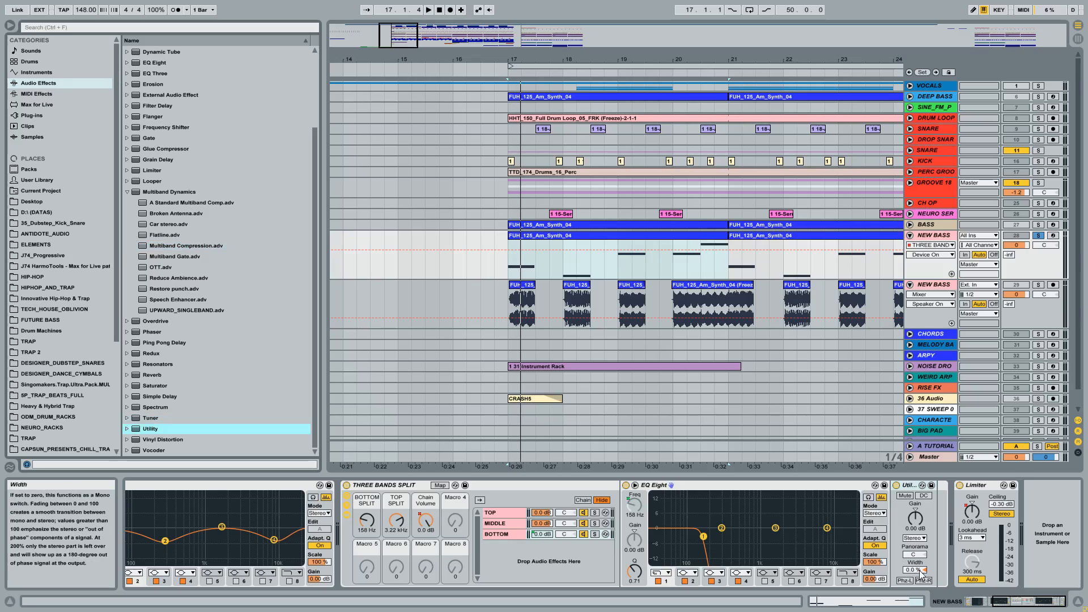
left_click(503, 534)
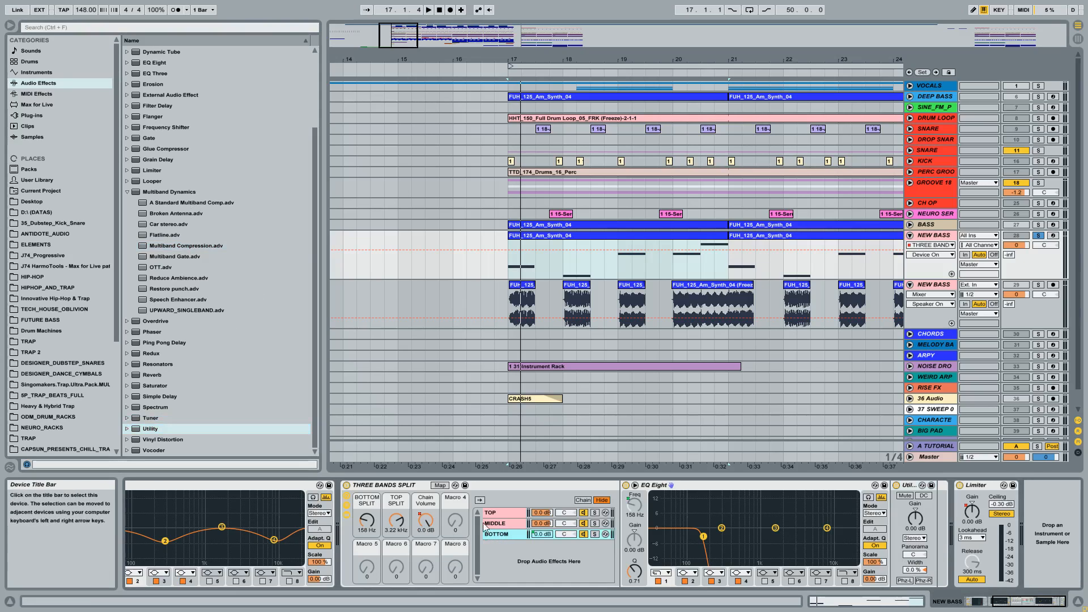
left_click(362, 532)
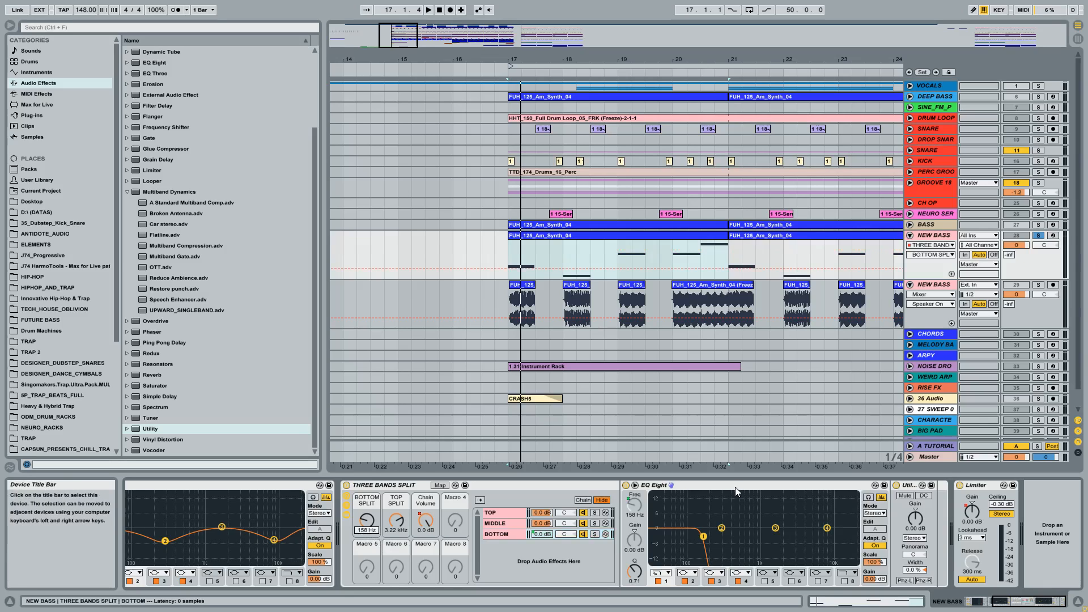
Hide the devices and chain list of the THREE BANDS SPLIT rack, leaving its macros, and play the bass briefly
left_click_drag(1013, 602, 983, 602)
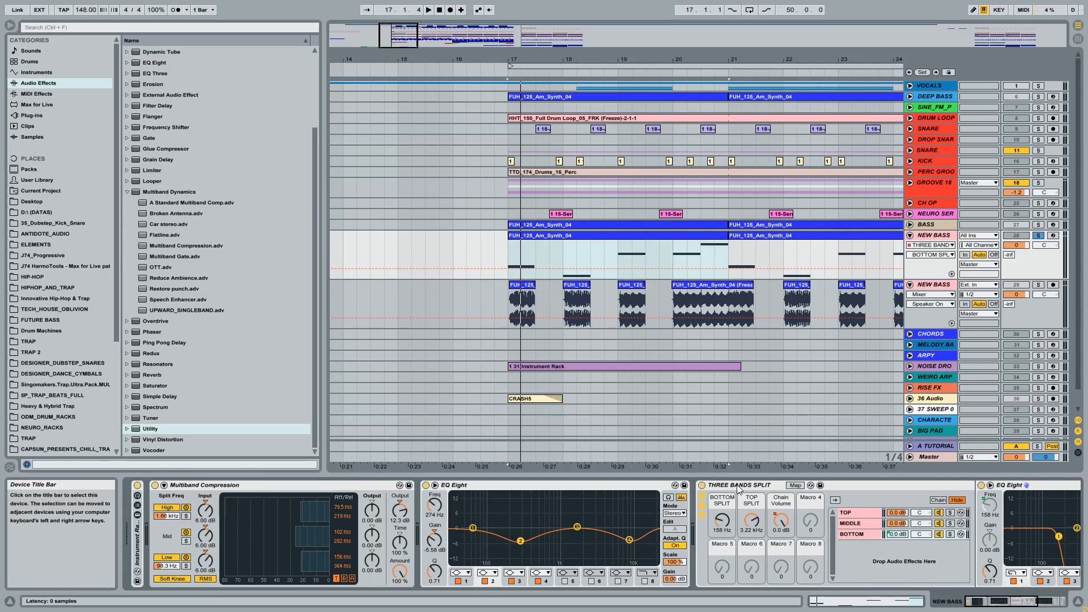
left_click(702, 514)
left_click(702, 505)
key("space")
key("space")
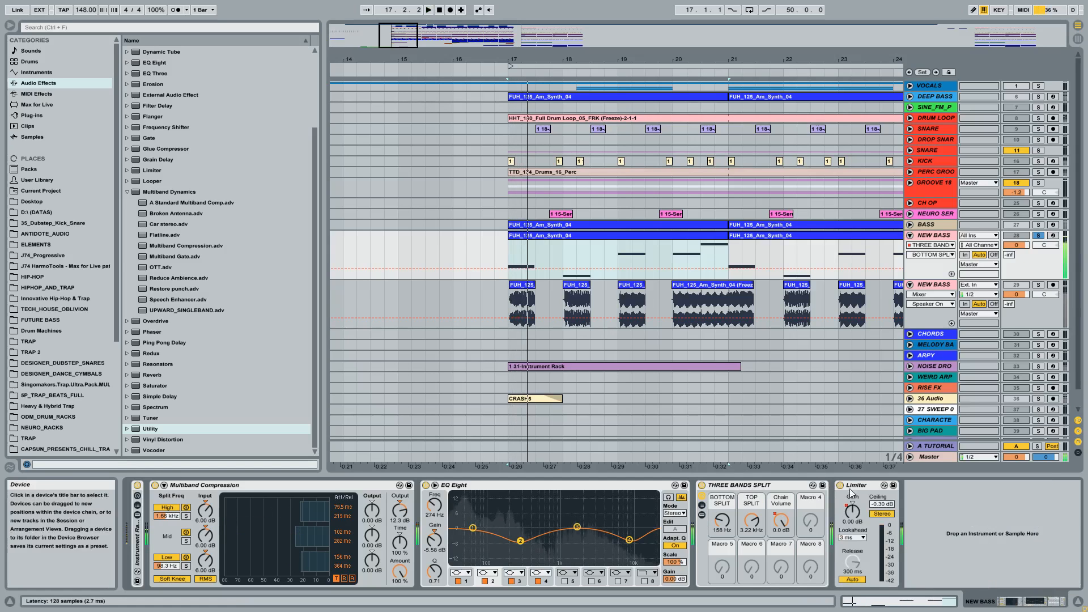
Select the Limiter at the end of the NEW BASS device chain and play the bass from bar 17
left_click(849, 491)
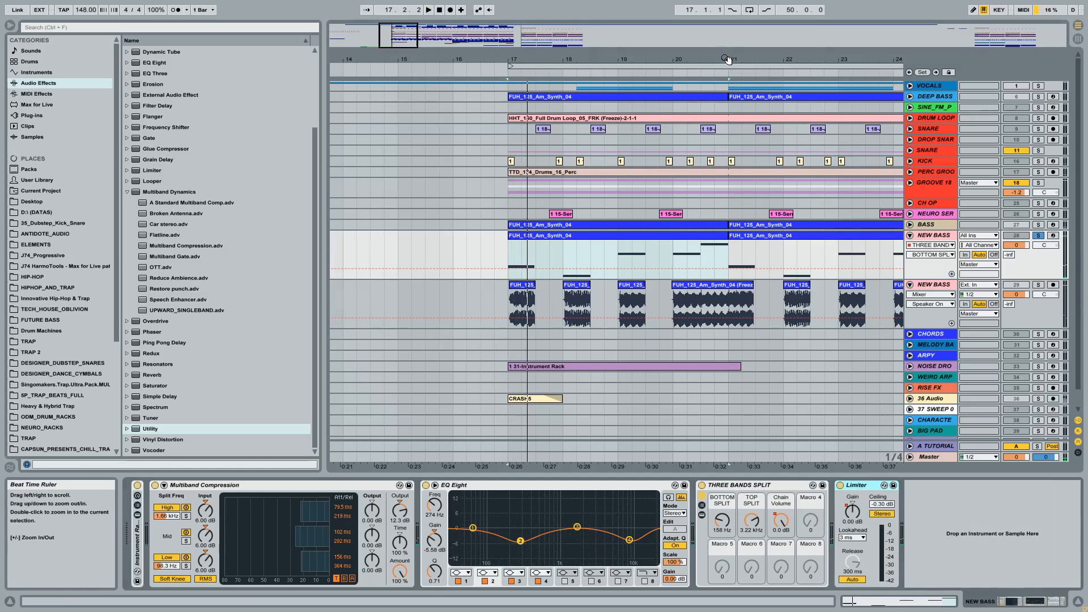
left_click_drag(729, 60, 601, 59)
key("space")
key("space")
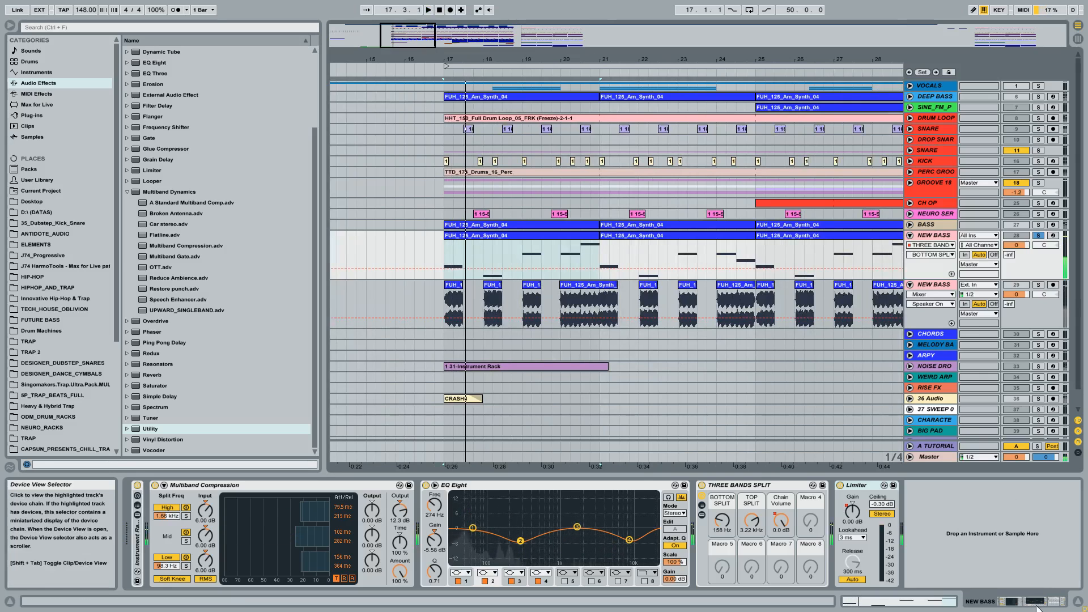
Unfold the Instrument Rack and examine its SerumFX effects during playback, closing the plug-in window at the end
left_click(135, 542)
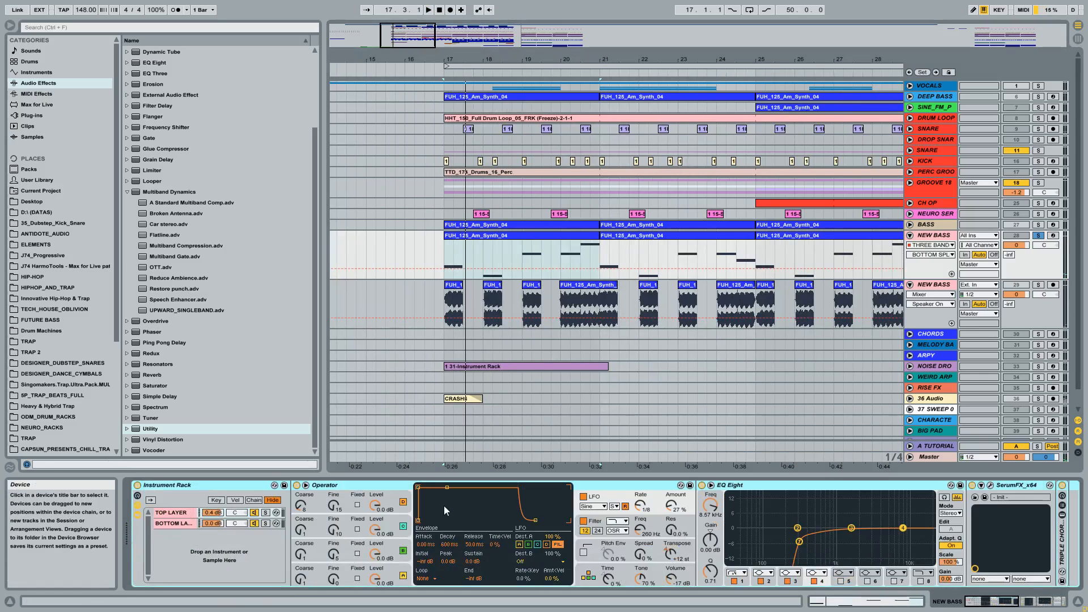
left_click(990, 485)
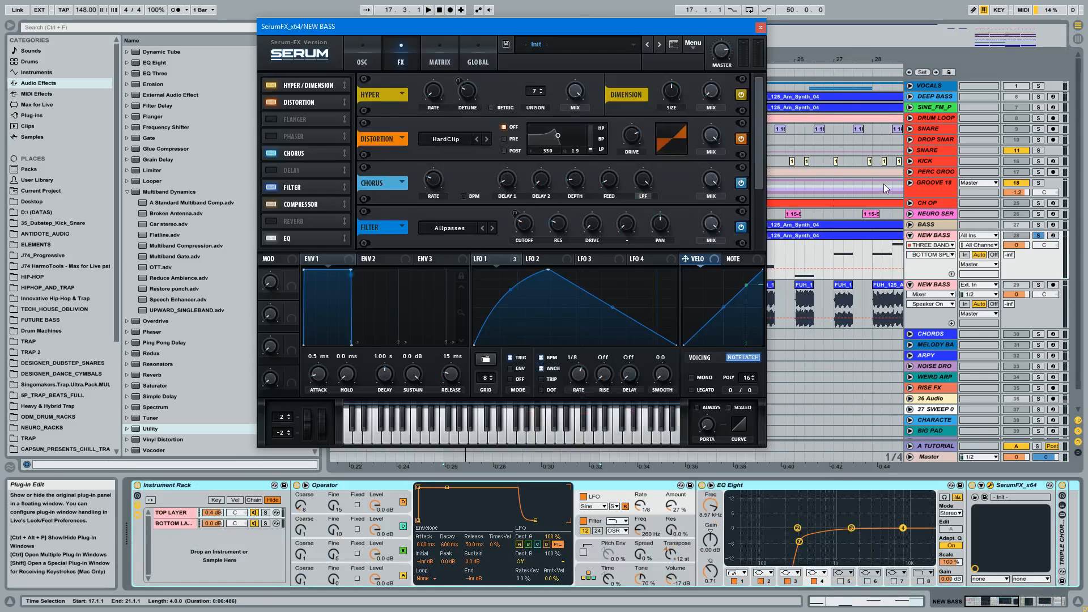
key("space")
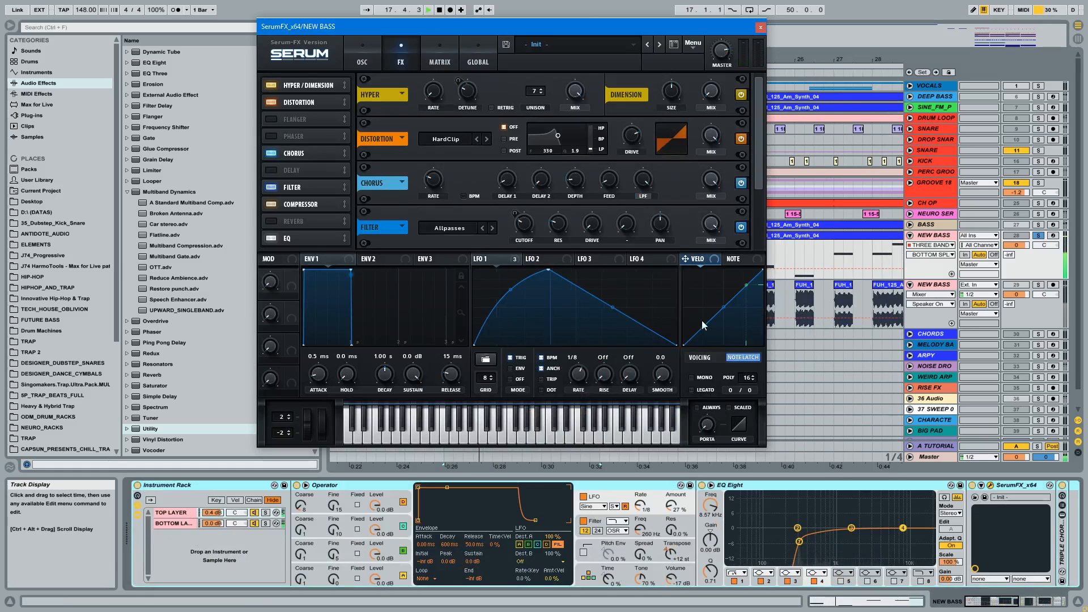
left_click(762, 27)
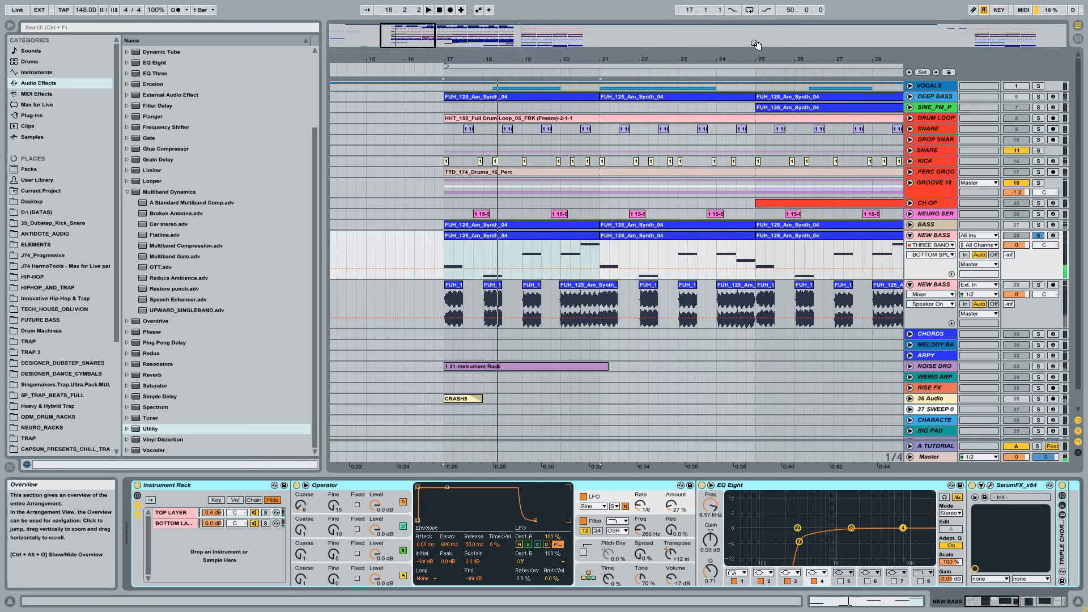
Unsolo the NEW BASS track and play it together with the full arrangement from bar 17
mouse_move(454, 60)
left_mouse_down()
mouse_move(453, 199)
mouse_move(458, 55)
left_mouse_up()
left_click(458, 55)
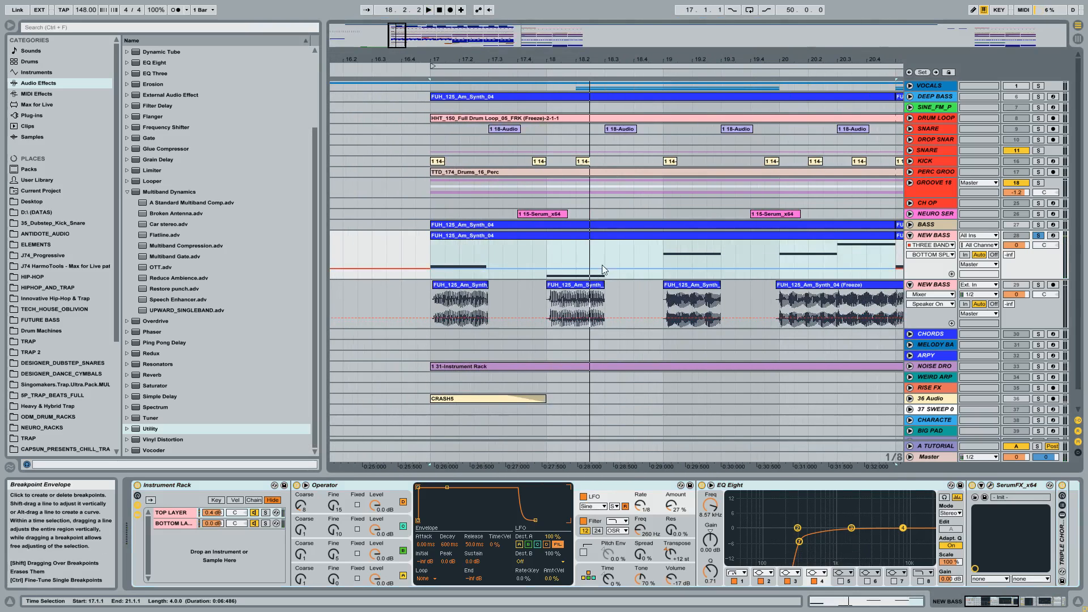
left_click(1038, 236)
key("space")
left_click_drag(649, 60, 602, 10)
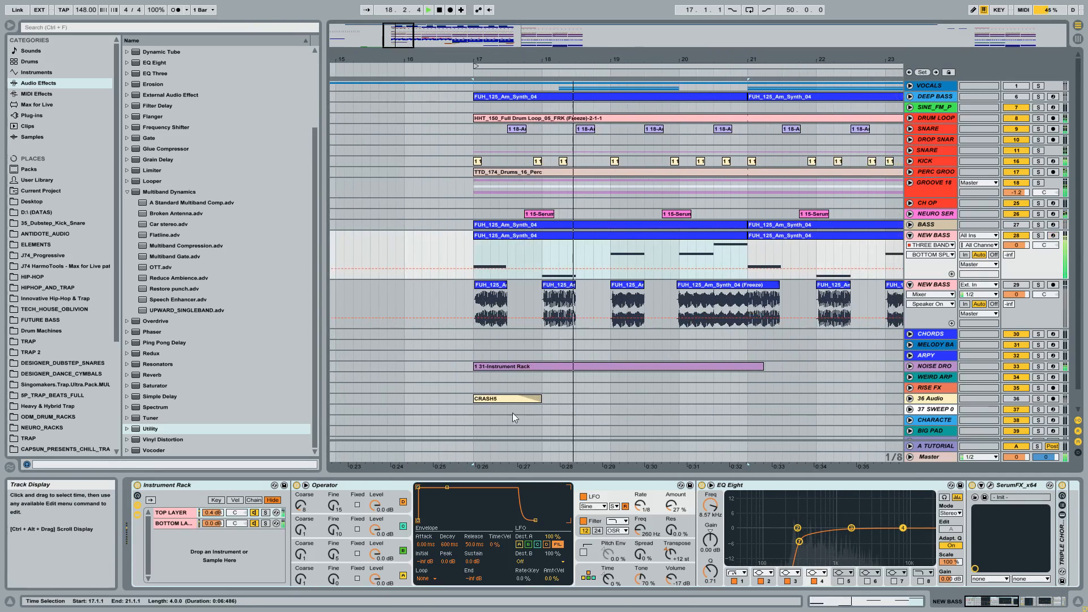
Lower the TOP LAYER chain volume to about -11 dB during playback, then stop the arrangement
left_click_drag(213, 513, 213, 535)
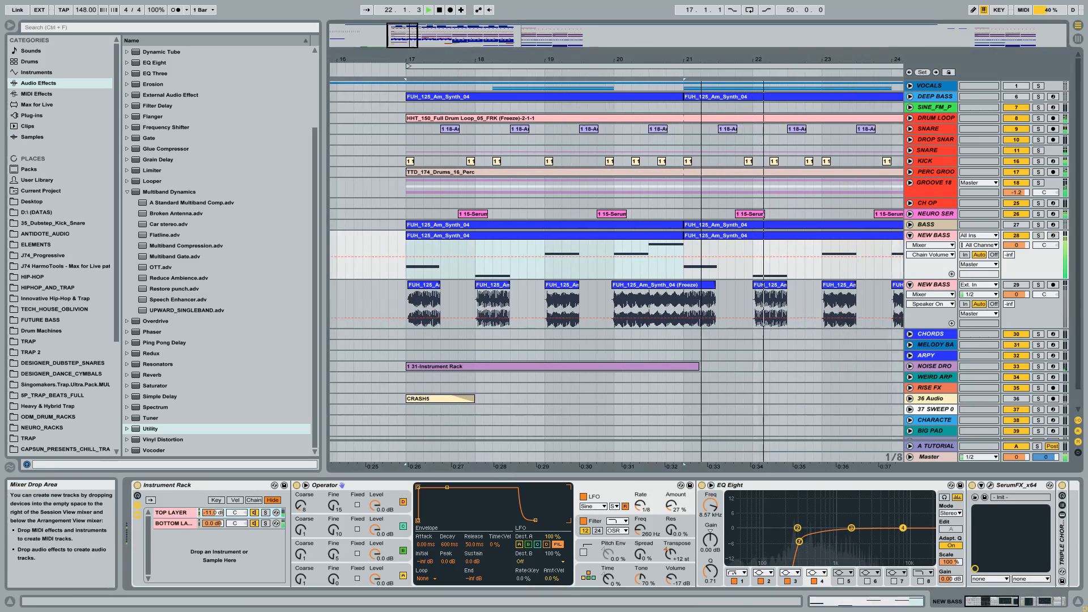
left_click_drag(703, 60, 620, 57)
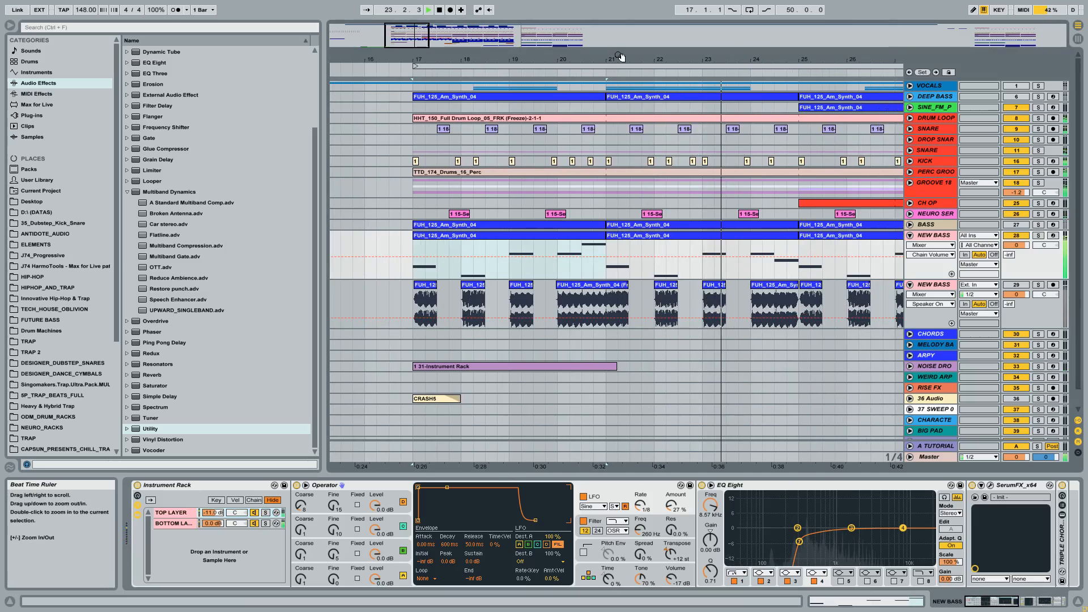
key("space")
Shift the peak point of LFO 1 slightly earlier in SerumFX and close the plug-in window
left_click(990, 485)
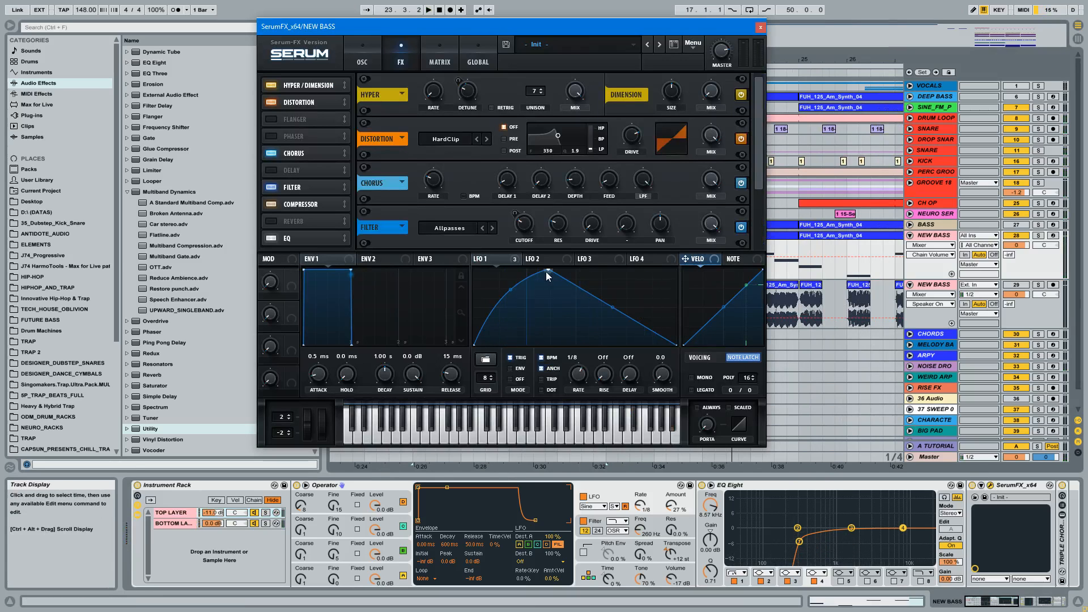
left_click_drag(544, 272, 542, 263)
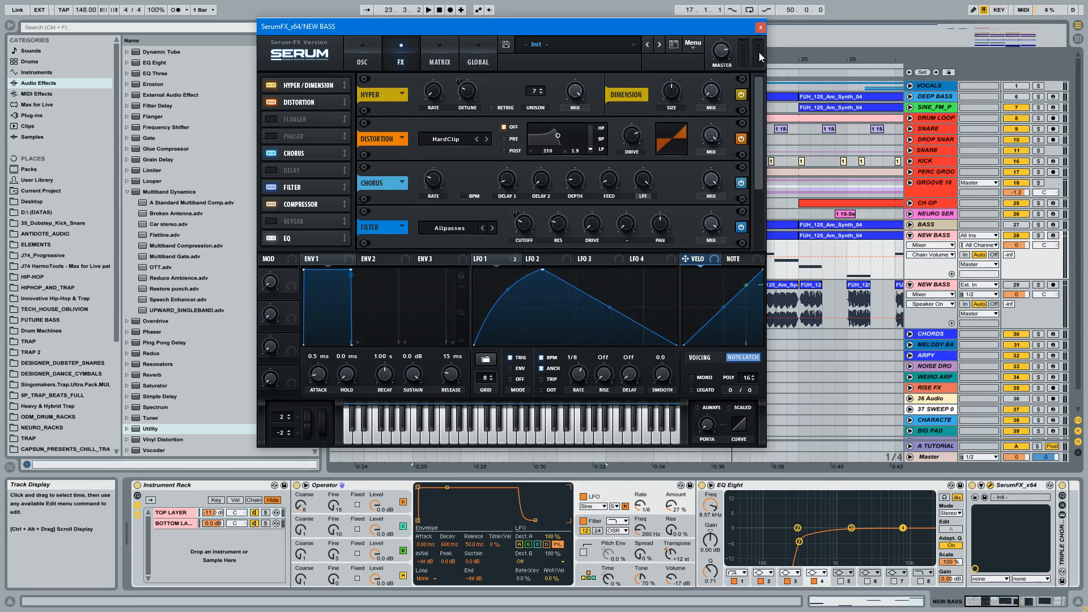
left_click(760, 28)
key("z")
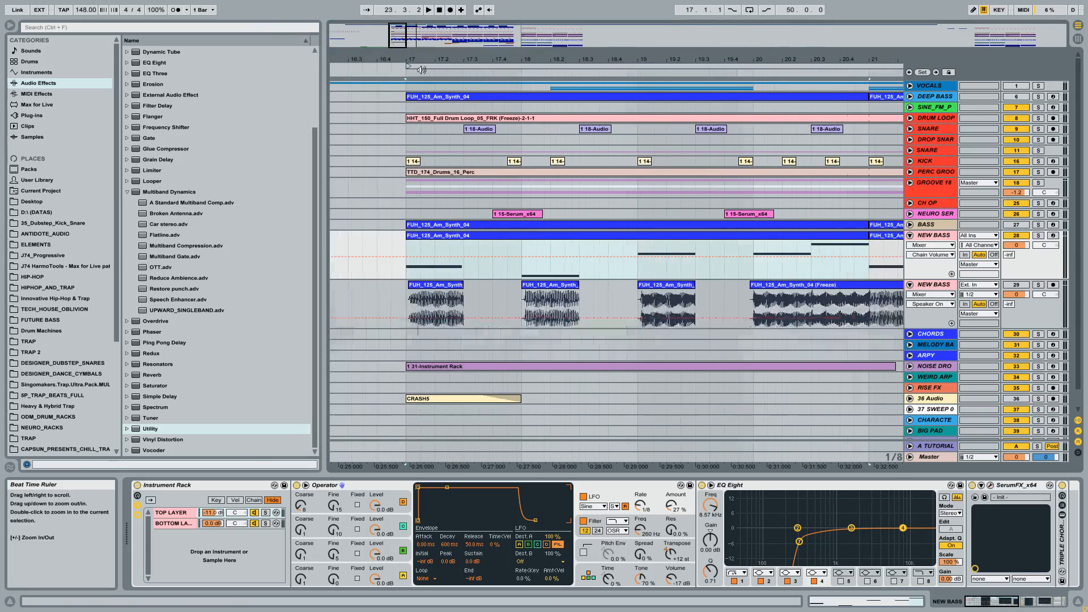
Compare the NEW BASS track with its audio bounce, selecting the first bounced clip and the long one before bar 20
left_click(423, 294)
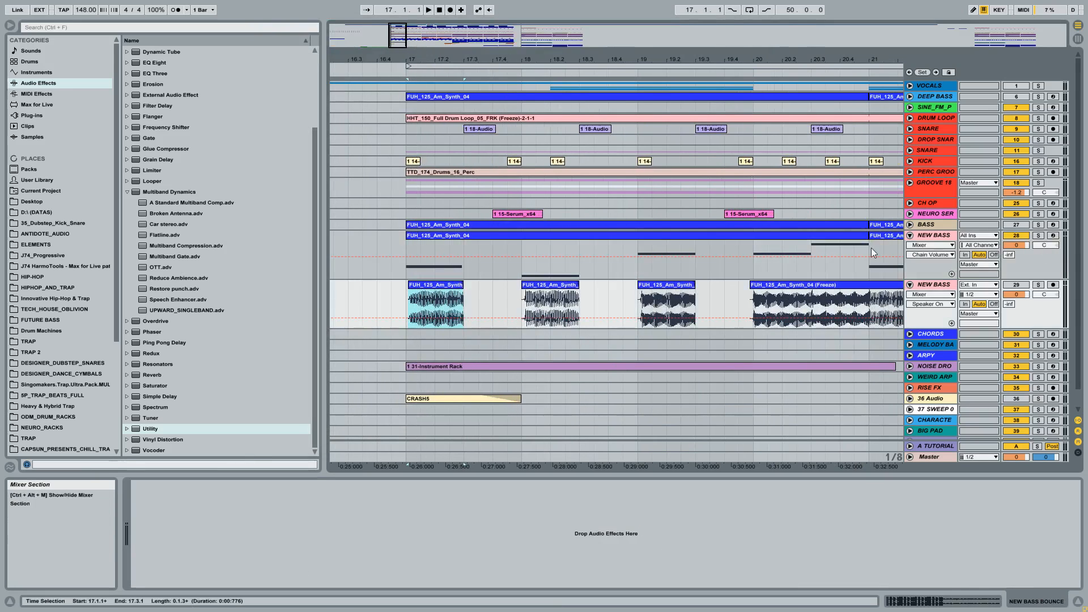
left_click(935, 236)
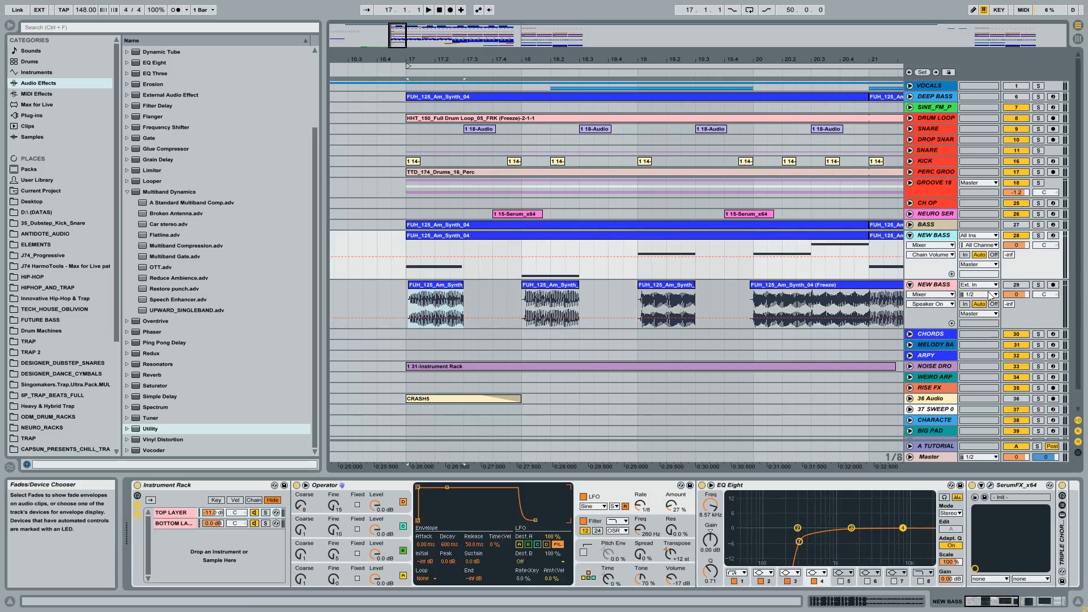
left_click(778, 285)
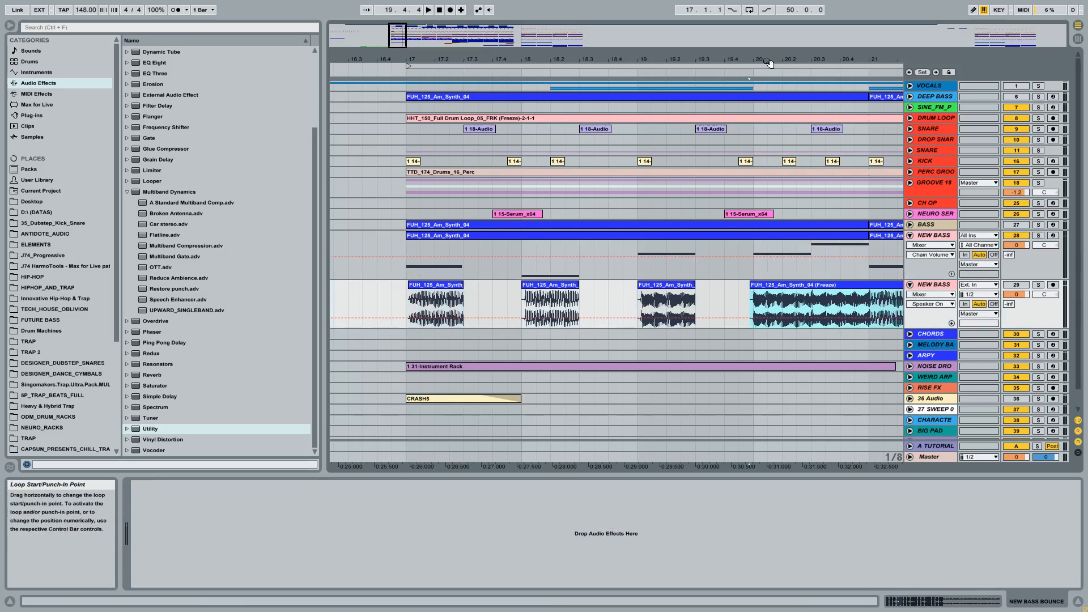
scroll(778, 285, "up", 2)
scroll(572, 90, "down", 5)
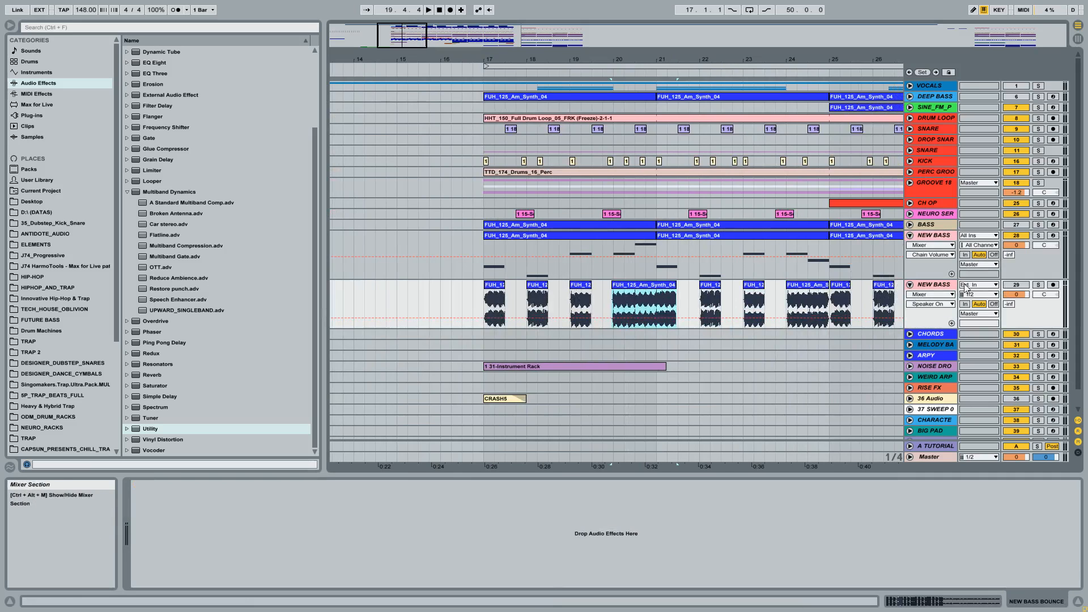
Activate the NEW BASS BOUNCE track and play the bounced bass with the full mix
key("space")
left_click(1017, 286)
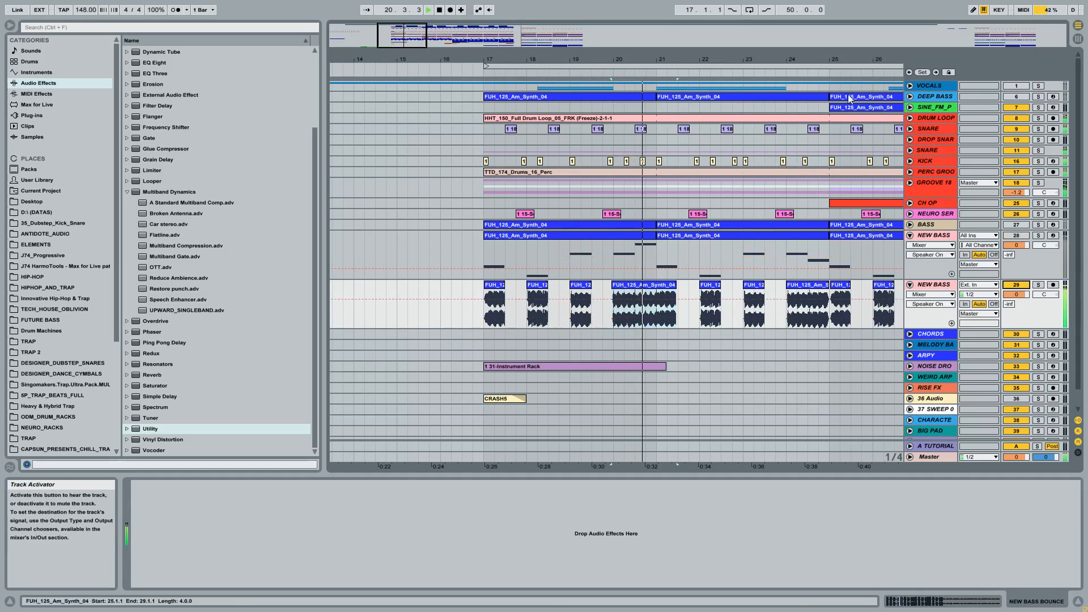
left_click_drag(827, 59, 681, 59)
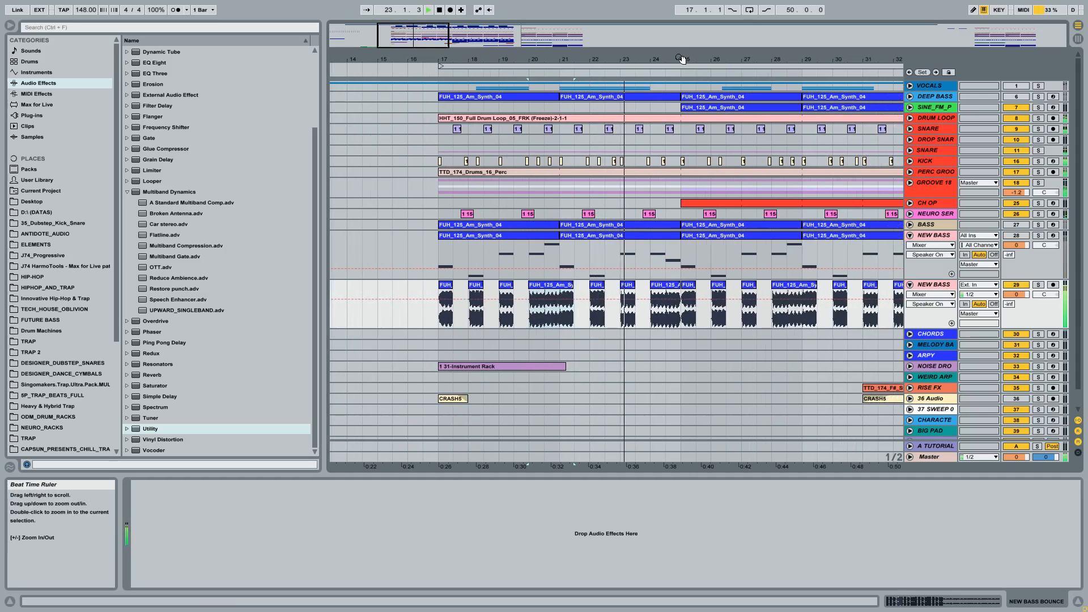
Hide the browser to widen the arrangement, and fold both the NEW BASS track and its bounce track
left_click(11, 26)
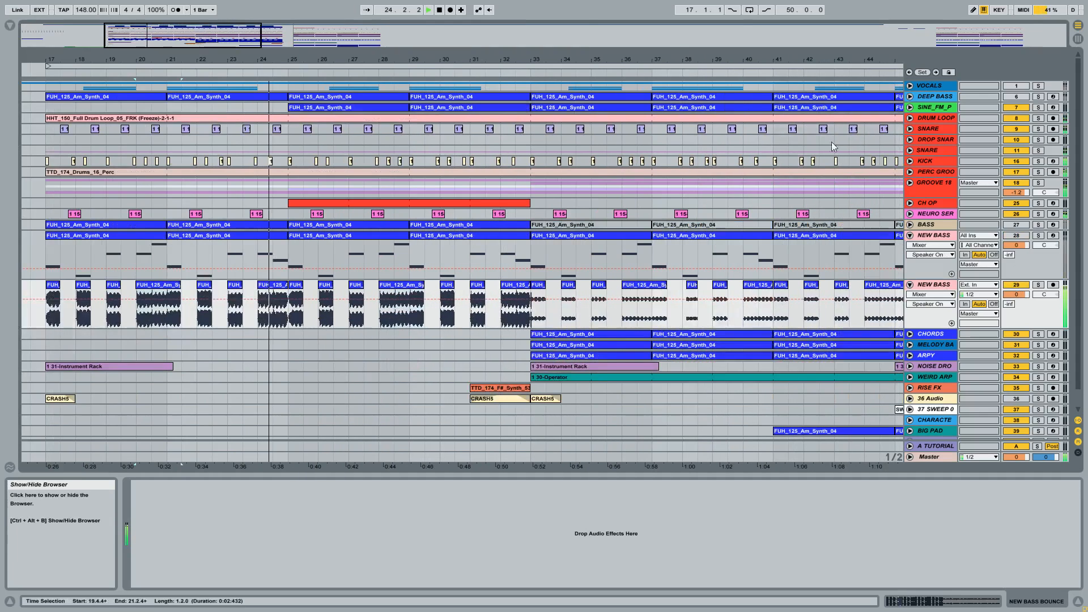
left_click_drag(583, 42, 561, 58)
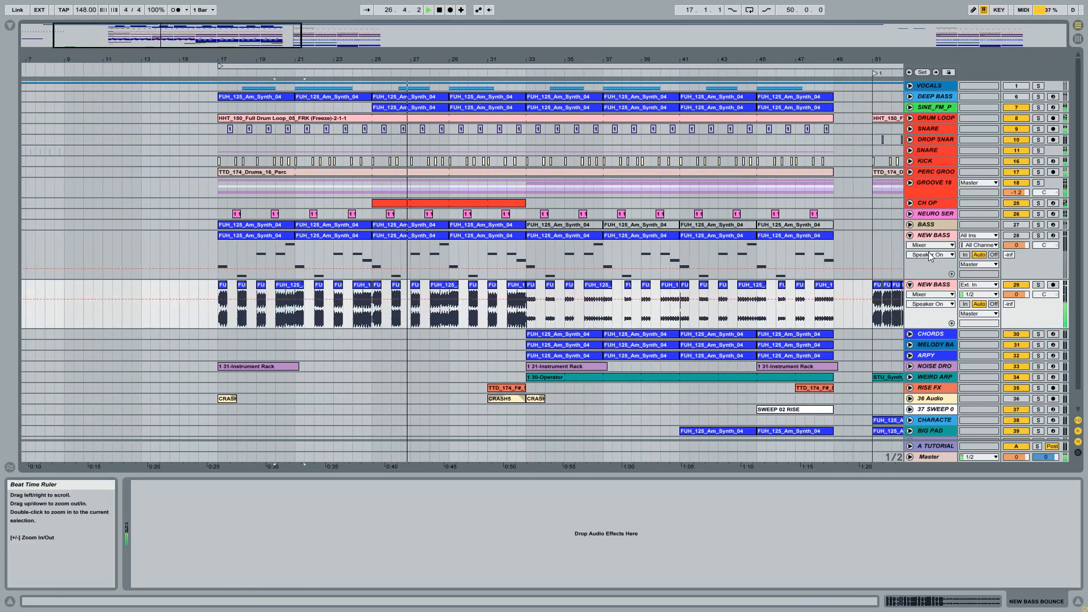
left_click(910, 235)
left_click(910, 247)
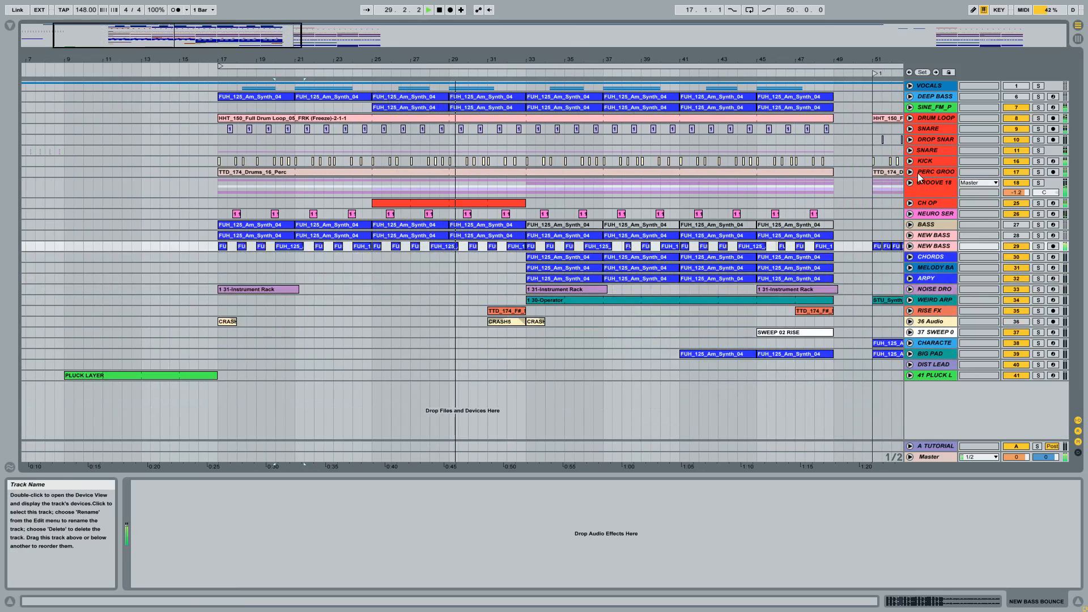
Show the device chain of the SNARE track above DROP SNARE and unfold that track in the arrangement
double_click(926, 129)
left_click(911, 129)
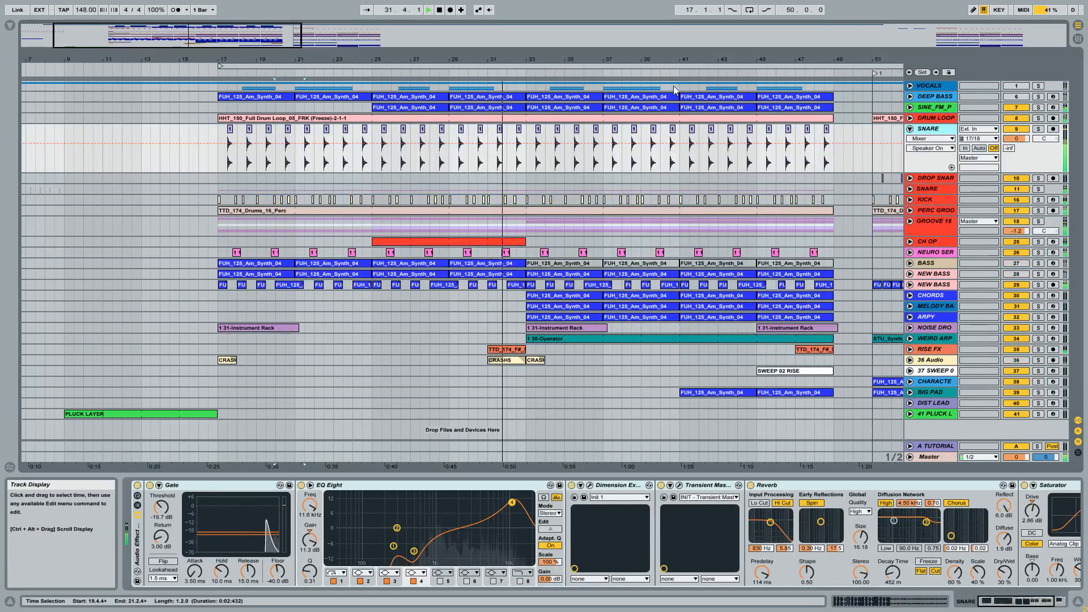
Solo the SNARE track and play its clip at 34.3 on its own
left_click_drag(519, 60, 444, 60)
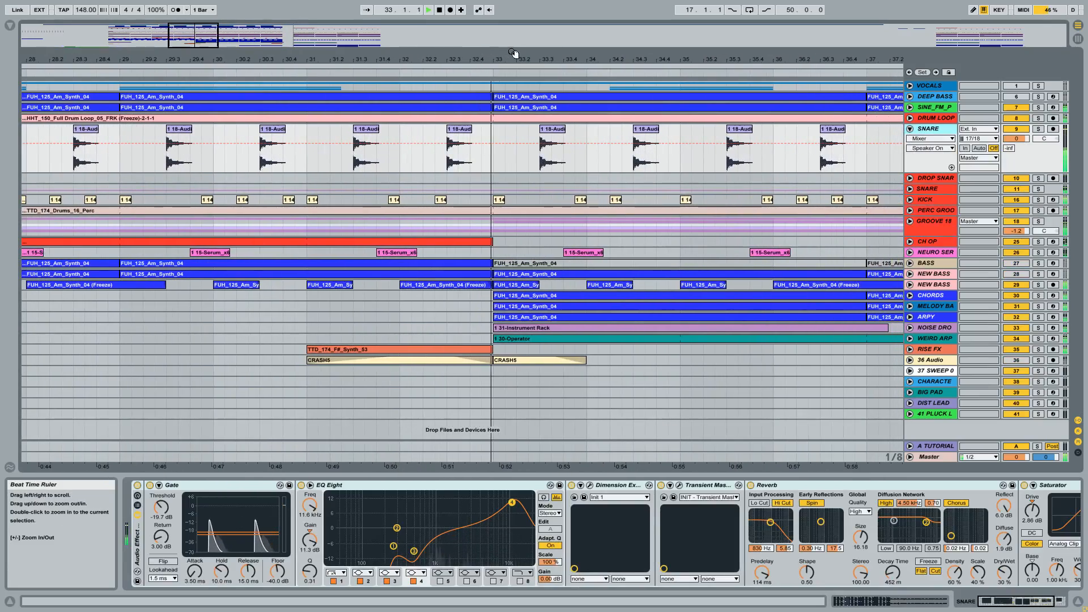
left_click_drag(516, 56, 413, 61)
key("space")
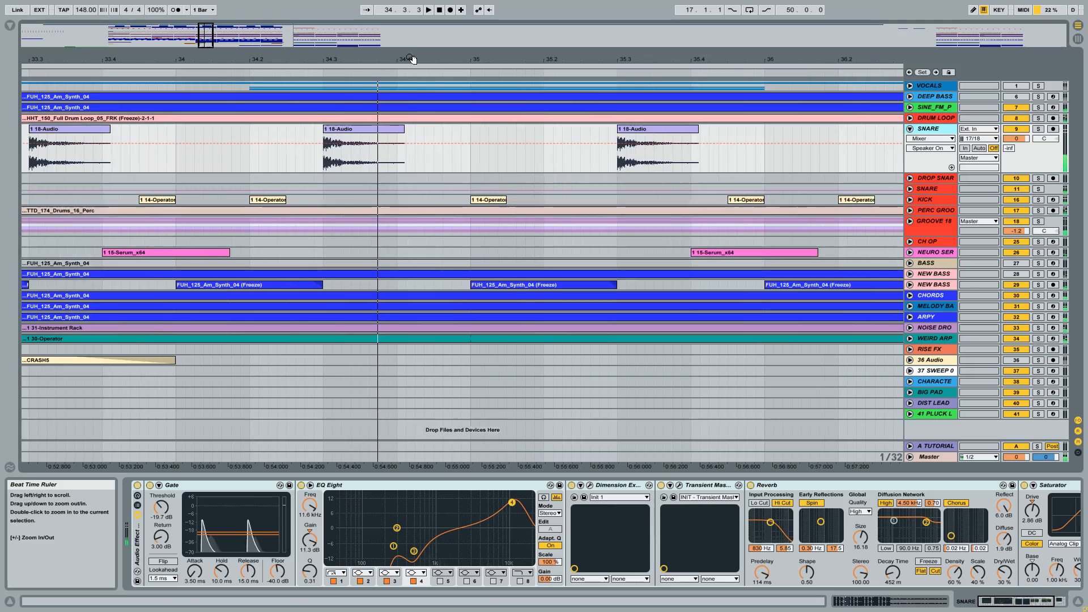
left_click(352, 131)
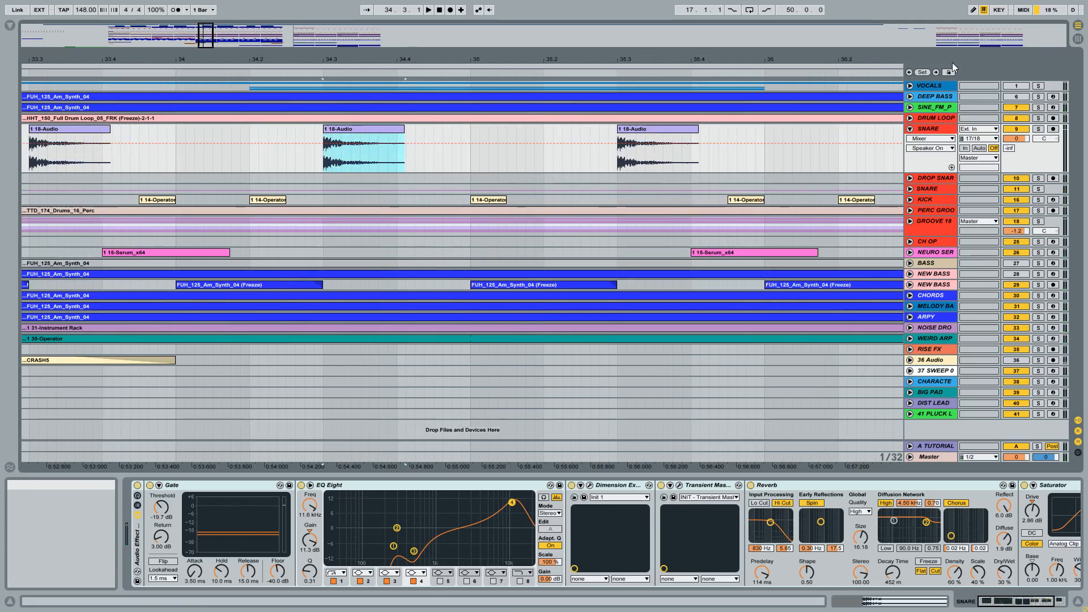
left_click(1038, 129)
key("space")
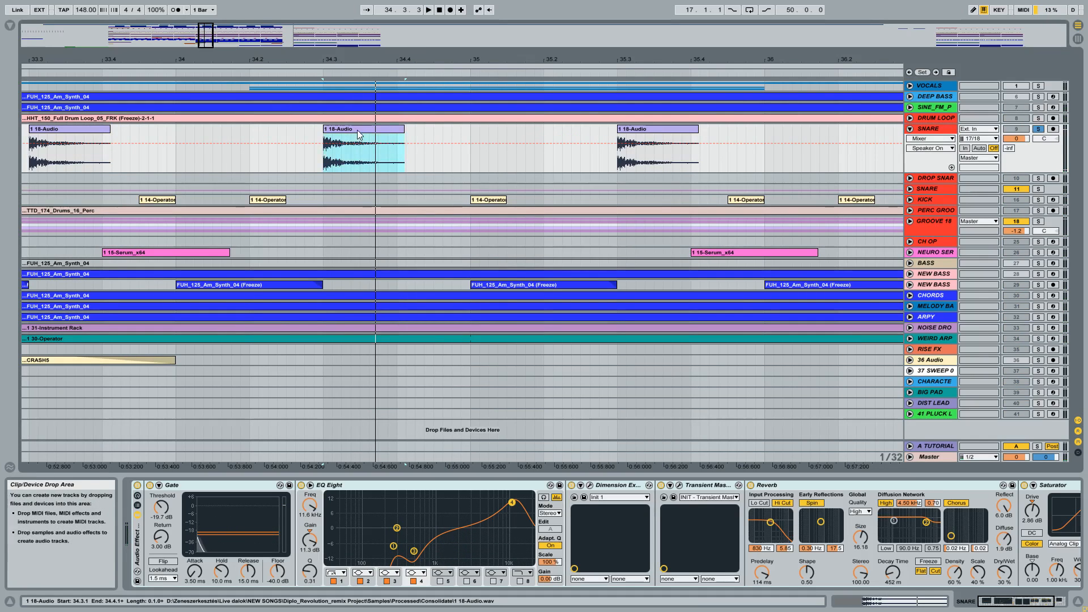
Inspect the sample settings of the SNARE clip at 34.3, including its transposition, and return to the track's device chain
mouse_move(359, 56)
left_mouse_down()
mouse_move(385, 49)
mouse_move(372, 58)
left_mouse_up()
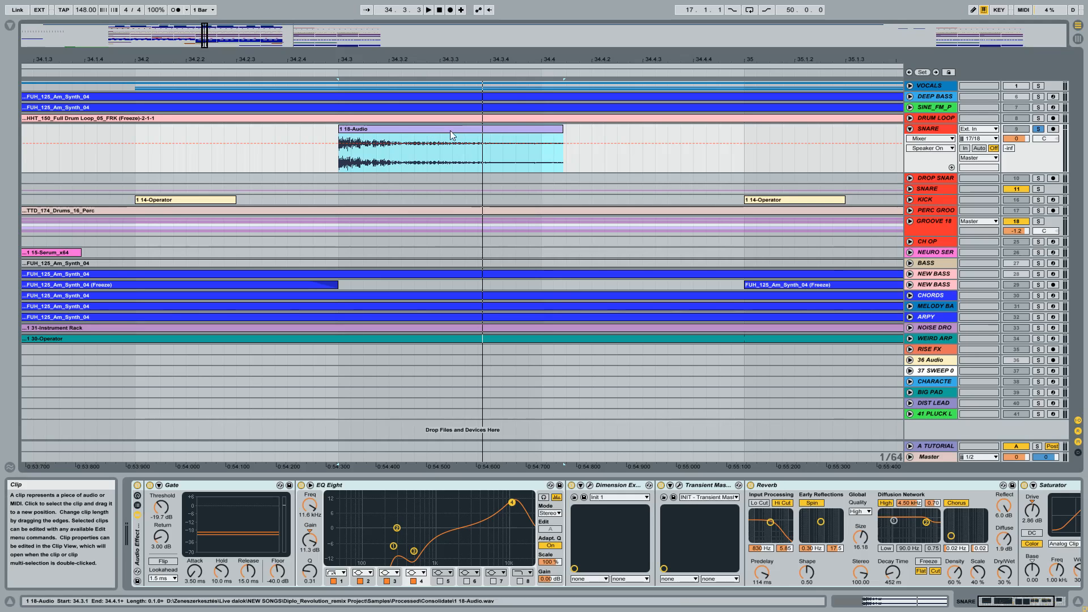
left_click_drag(487, 59, 486, 35)
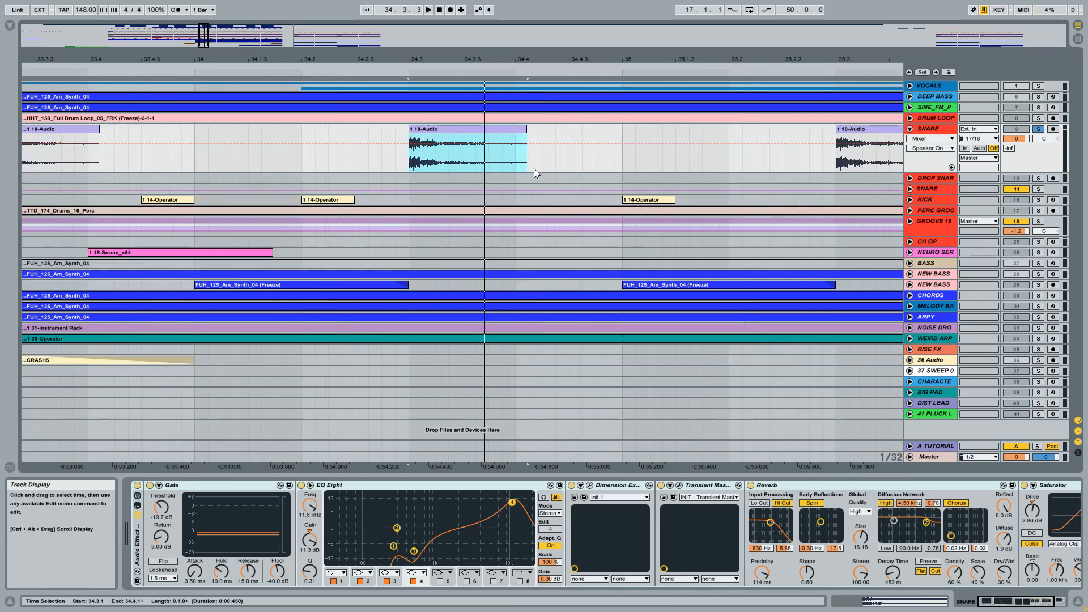
double_click(494, 129)
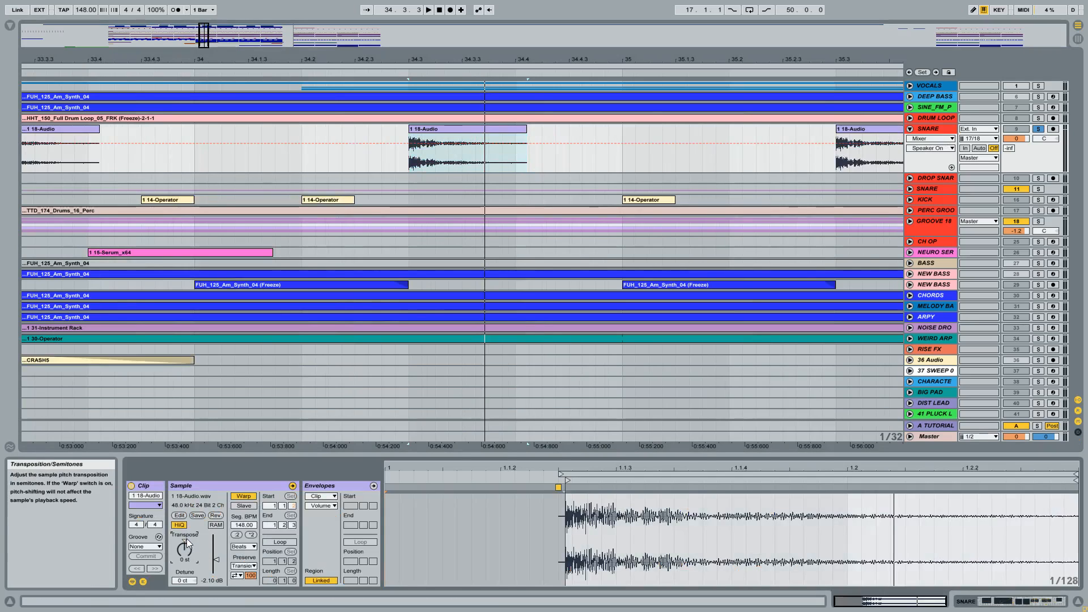
key("shift+Tab")
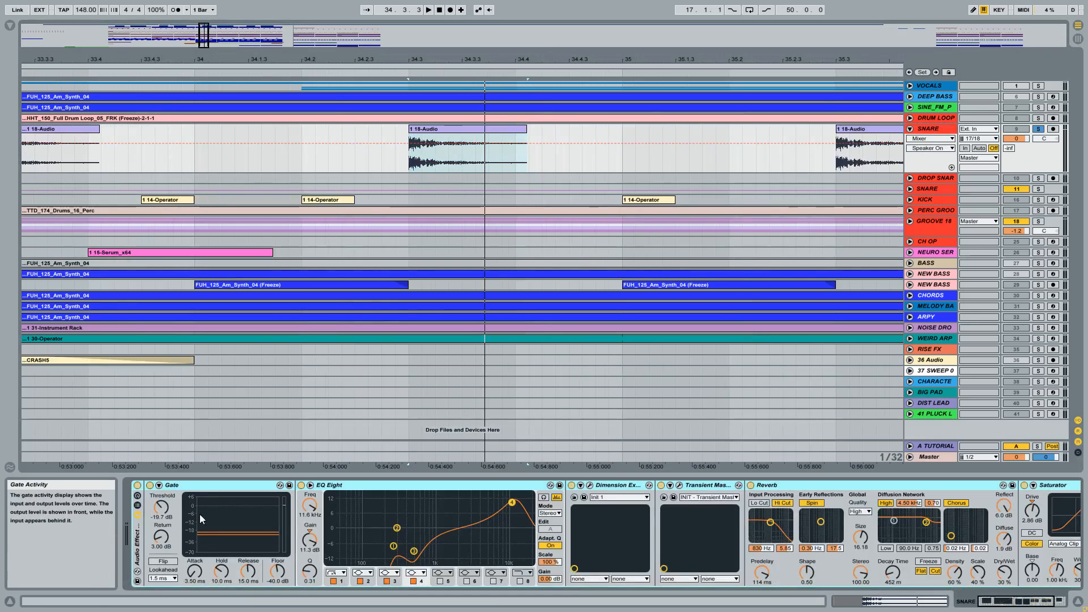
Bypass and fold the SNARE track's Audio Effect Rack, and play the clip at 34.3 without processing
double_click(137, 537)
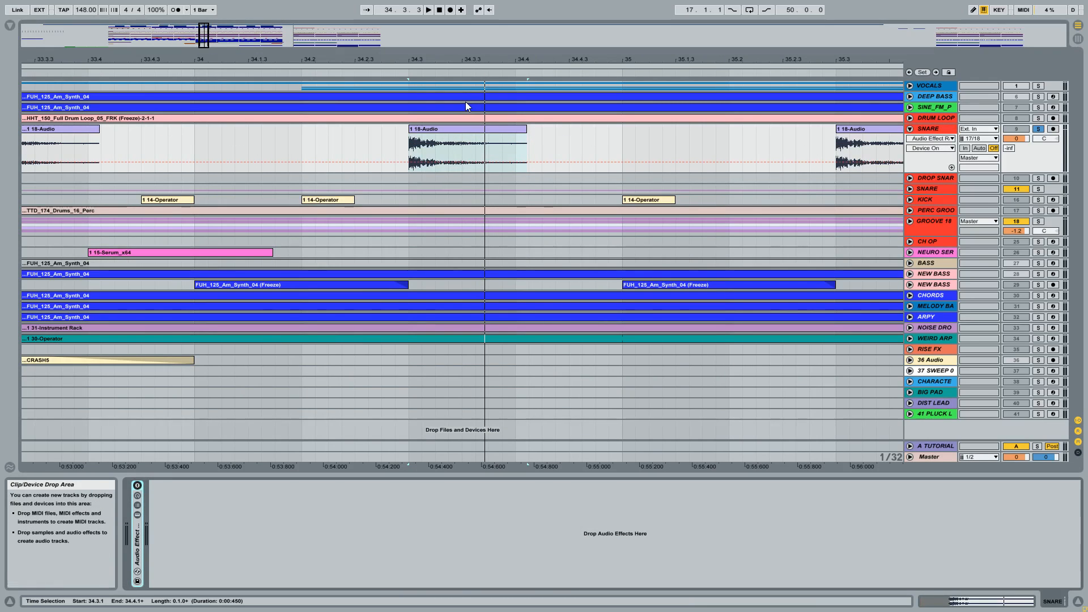
left_click(445, 128)
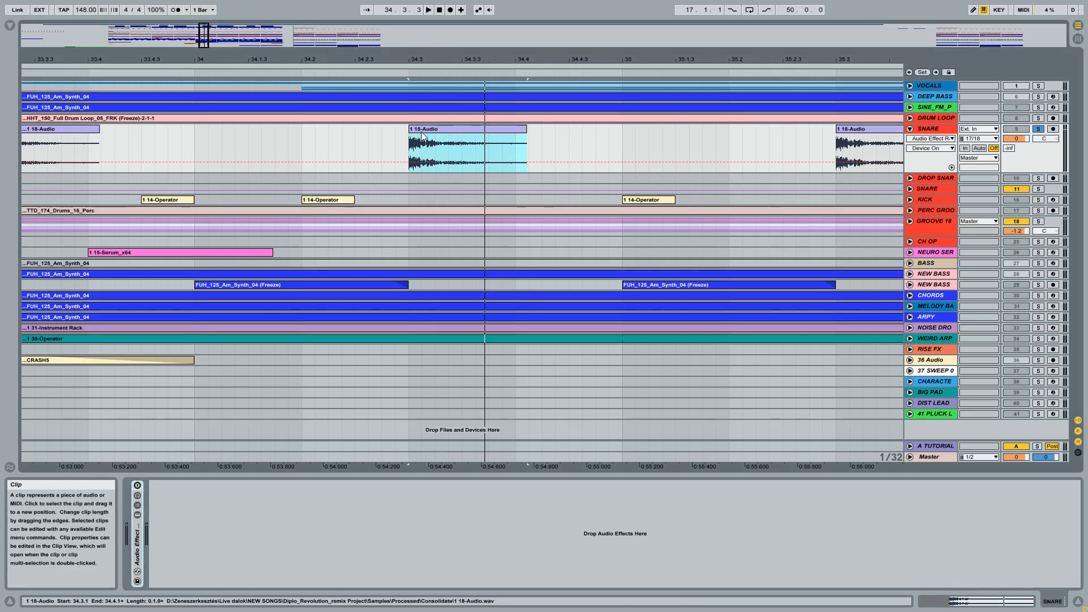
key("space")
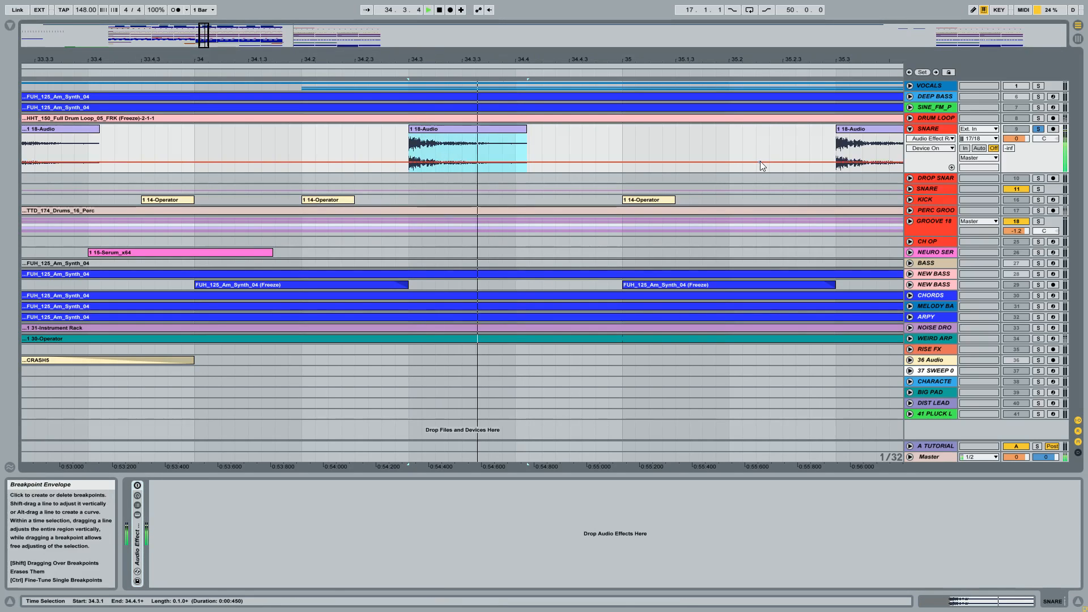
key("space")
Try to lengthen the SNARE clip at 34.3 by pulling its end and start edges outward, and replay it
left_click_drag(525, 132, 679, 130)
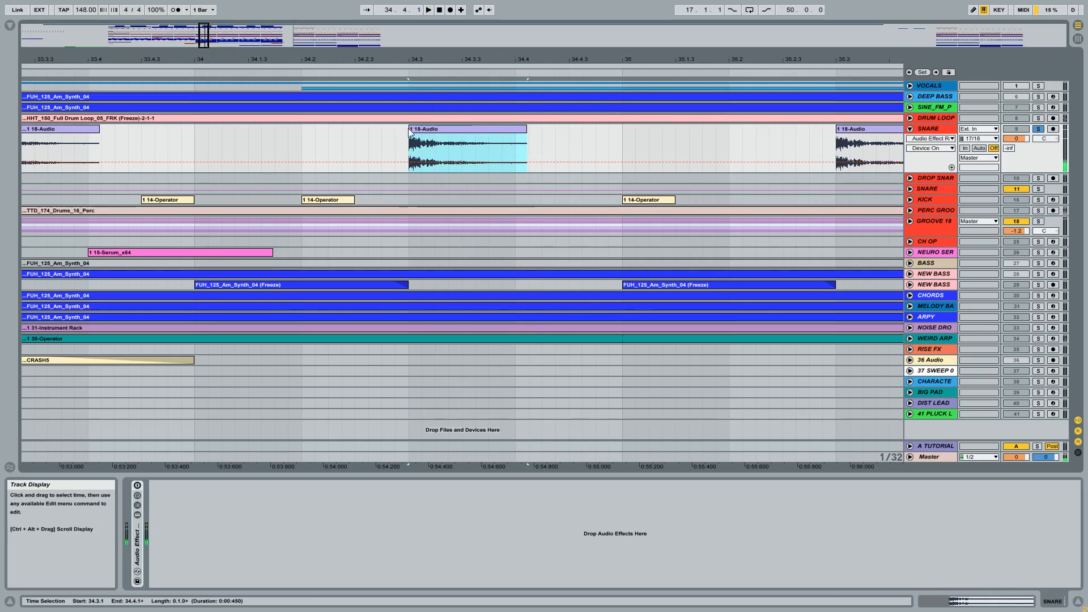
left_click_drag(410, 130, 211, 135)
key("space")
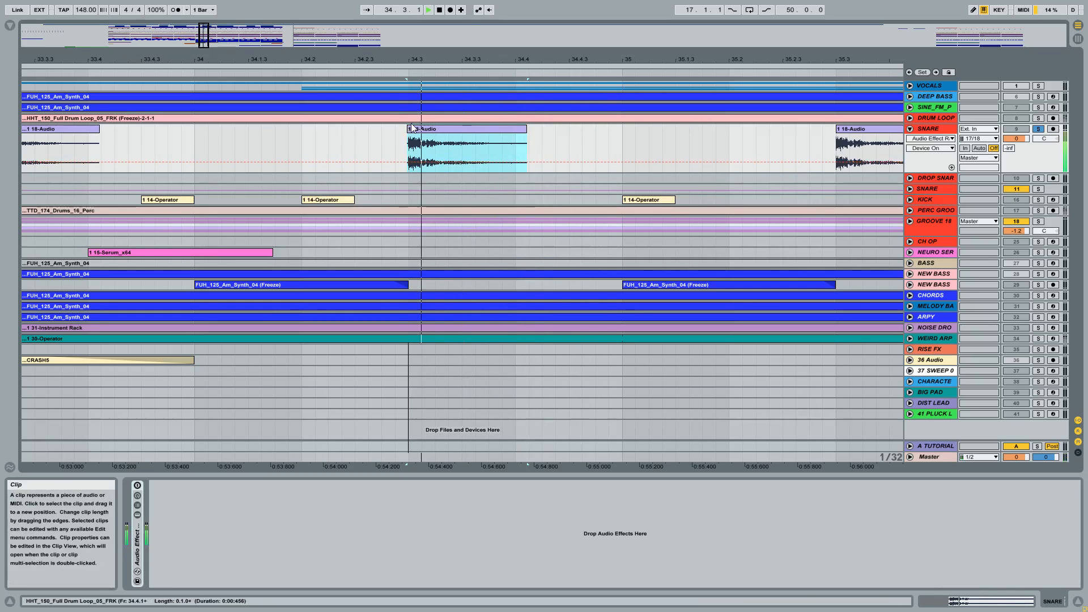
key("space")
left_click_drag(424, 55, 428, 153)
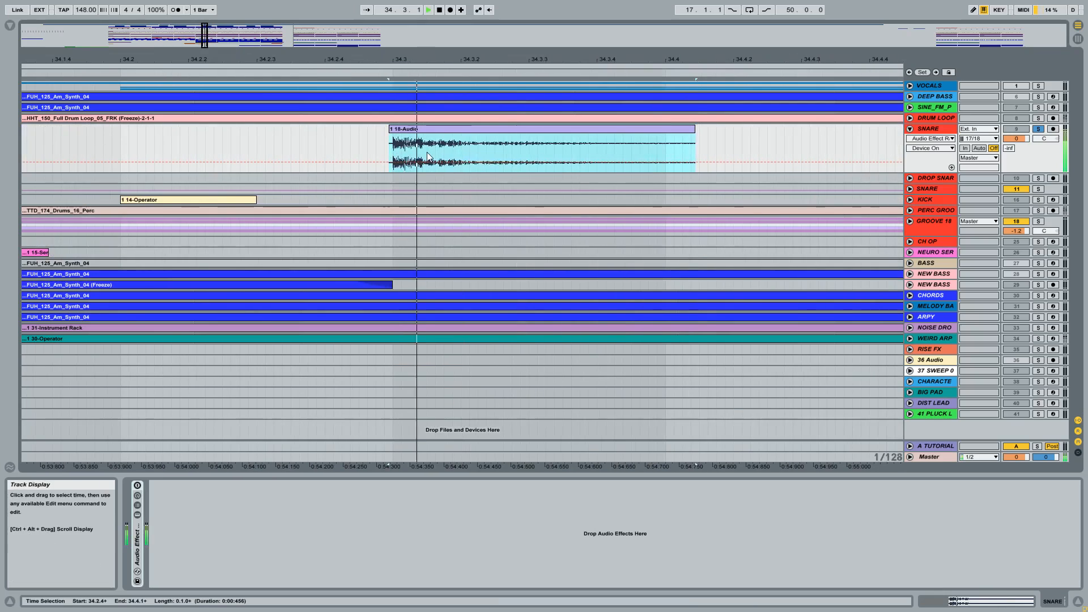
left_click_drag(390, 59, 404, 135)
Play the unprocessed snare hit at 34.3 several times while viewing its waveform closely
key("space")
key("space")
key("space")
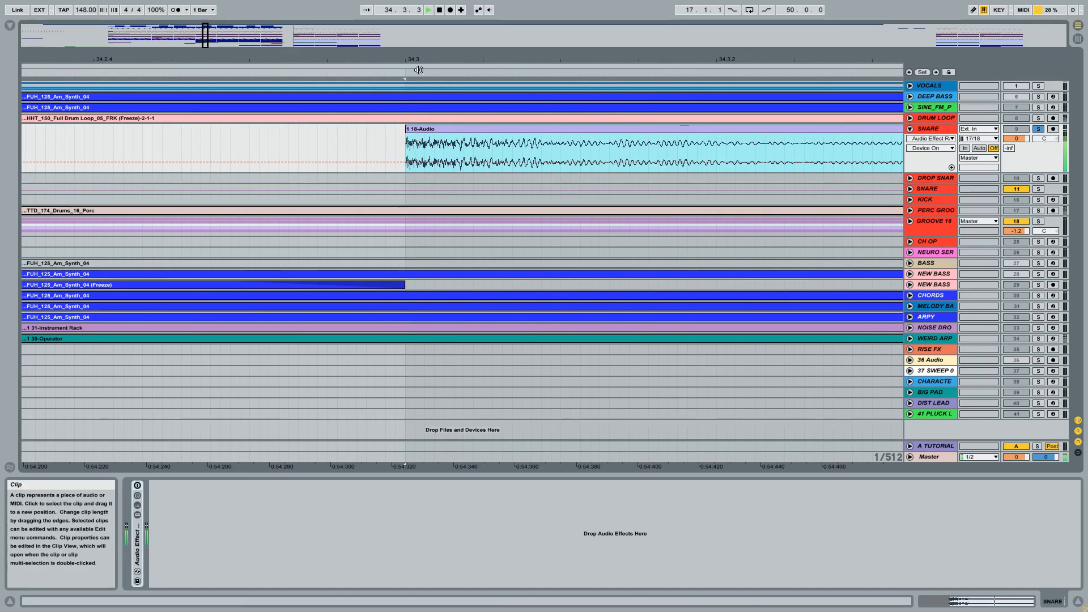
key("space")
key("space")
left_click_drag(418, 62, 410, 17)
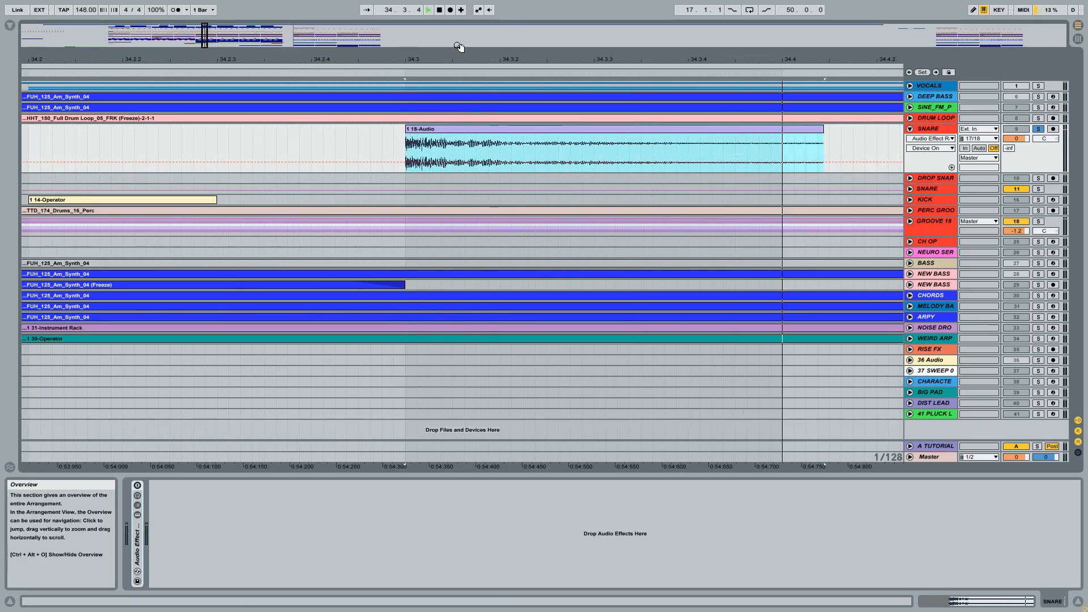
key("space")
key("space")
left_click_drag(474, 59, 460, 37)
key("space")
key("space")
key("space")
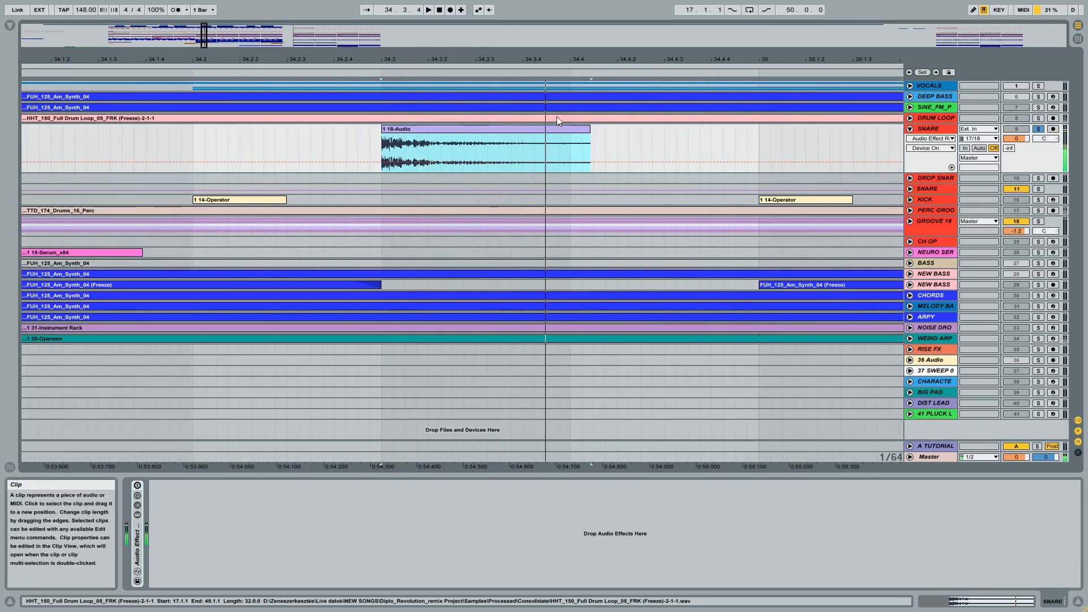
Transpose the sample of the SNARE clip at 34.3 to 12 semitones
double_click(517, 130)
left_click(185, 550)
type("1")
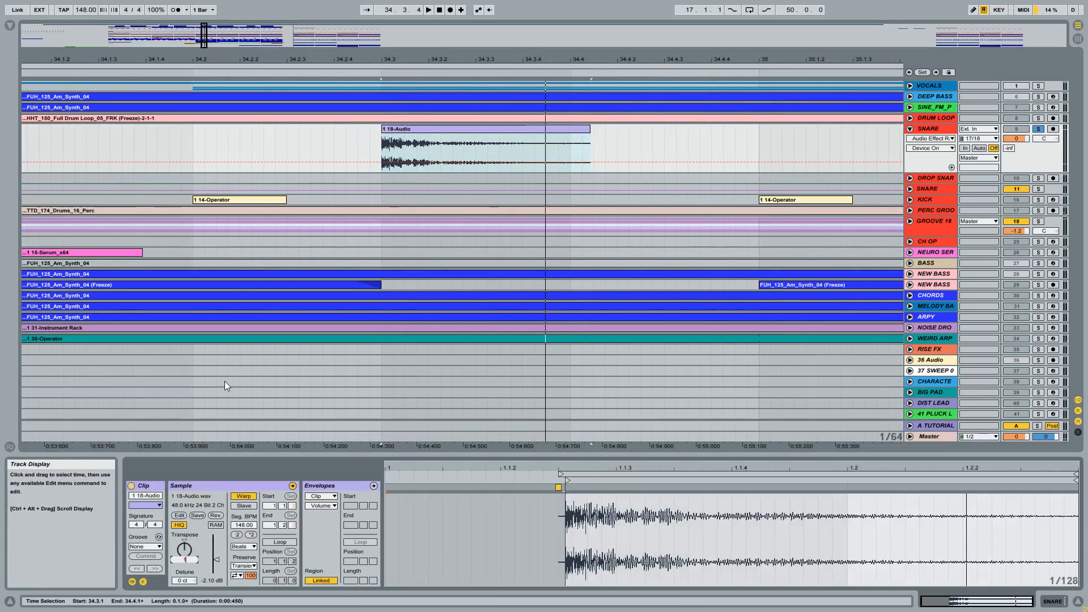
type("2")
key("Return")
Bring back the SNARE device chain, unfold and reactivate its Audio Effect Rack, and select the Gate
left_click(939, 132)
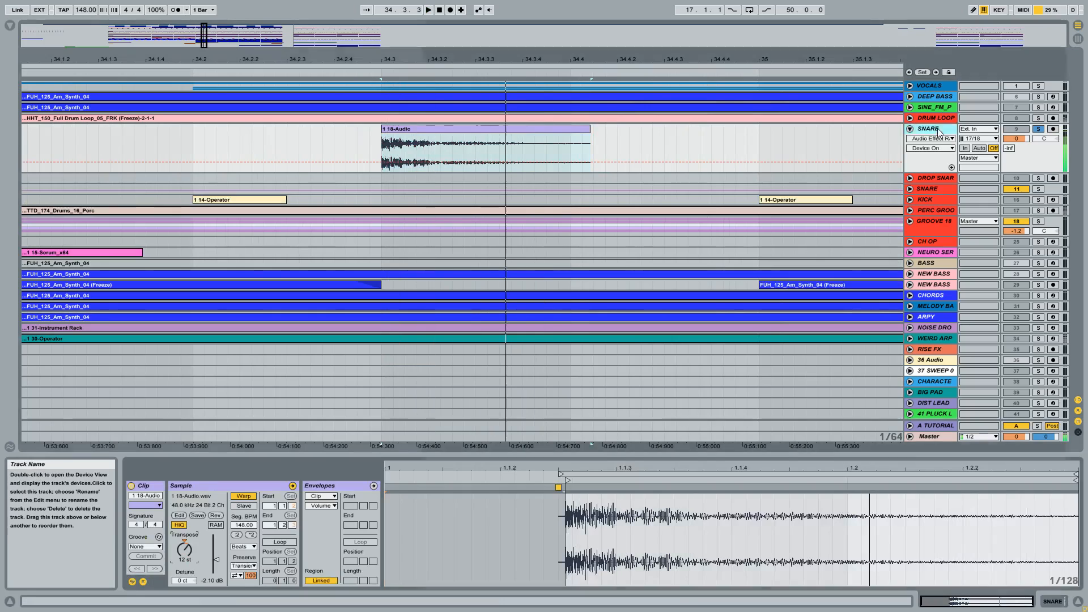
double_click(939, 131)
double_click(140, 537)
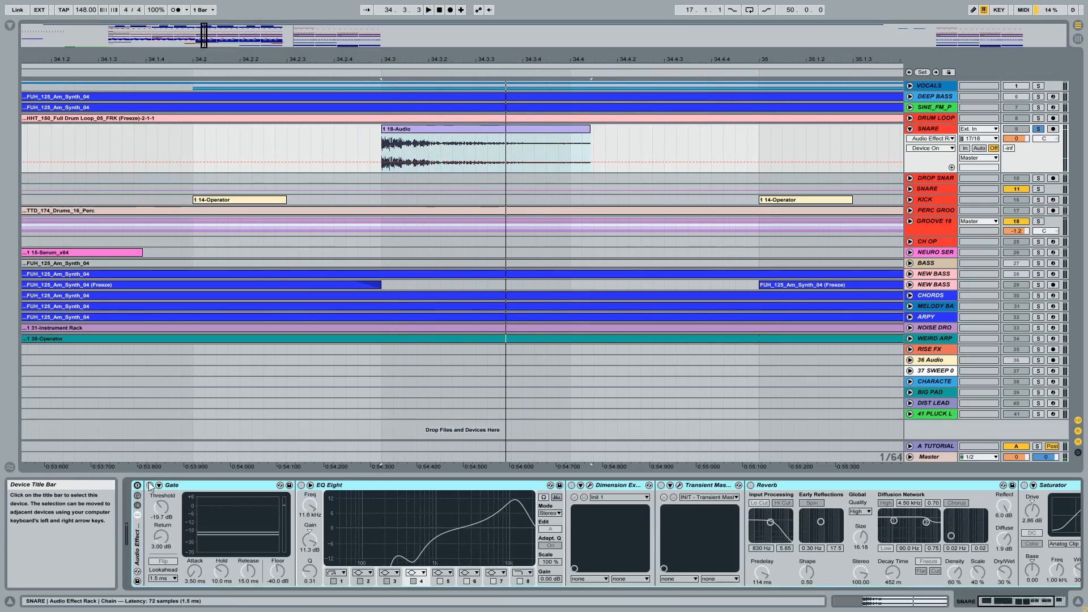
left_click(137, 486)
left_click(209, 486)
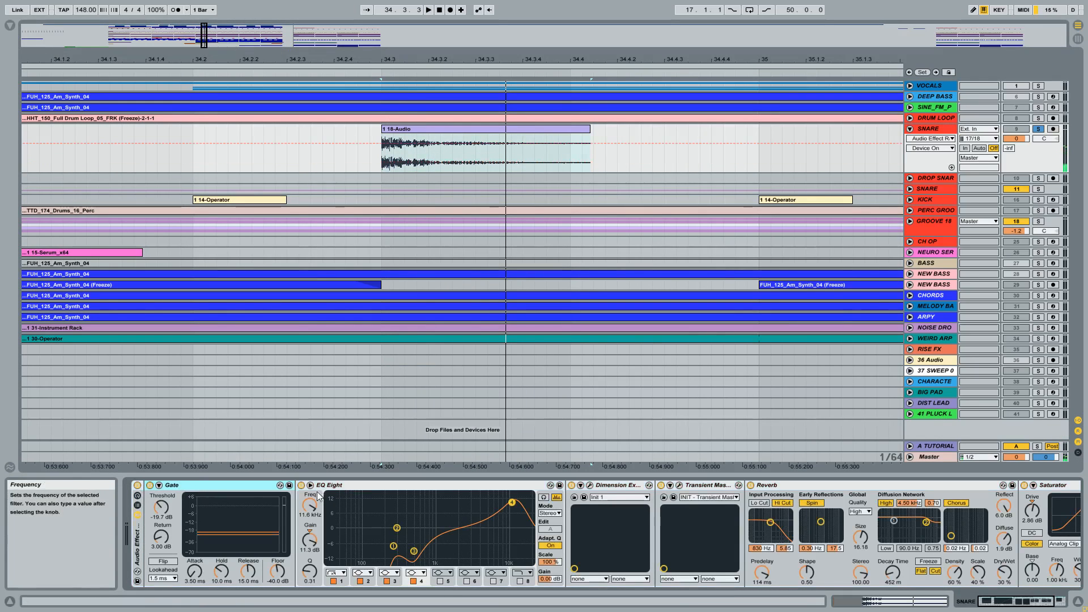
Bypass EQ Eight, Dimension Expander, Transient Master, Reverb and Saturator, and play the snare with only the Gate active
left_click(301, 485)
left_click(571, 485)
left_click(665, 491)
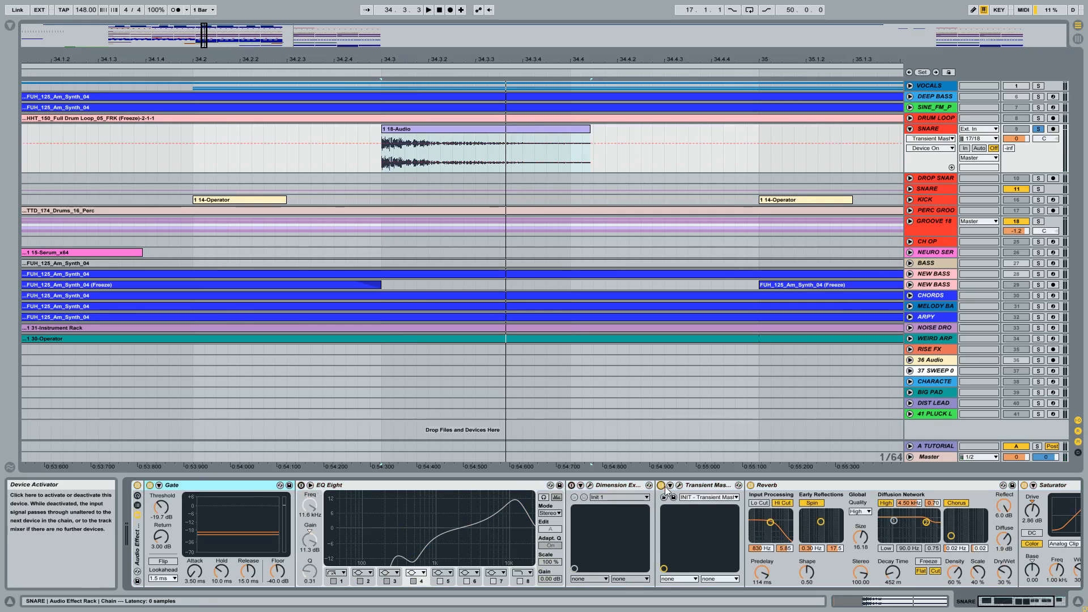
left_click(751, 486)
left_click(1036, 602)
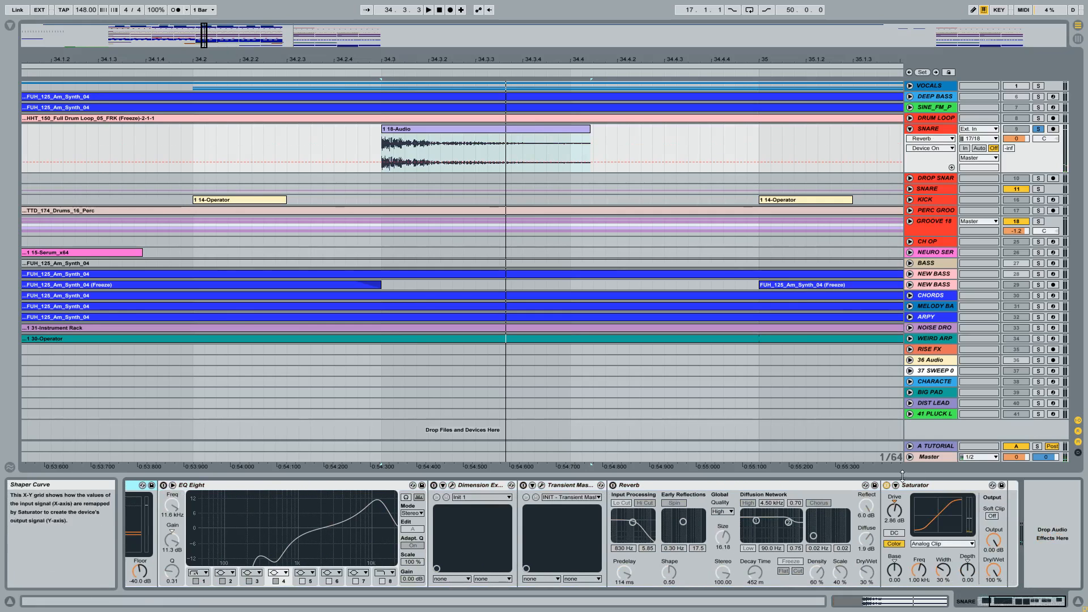
left_click(888, 486)
left_click_drag(1029, 604, 1009, 604)
key("space")
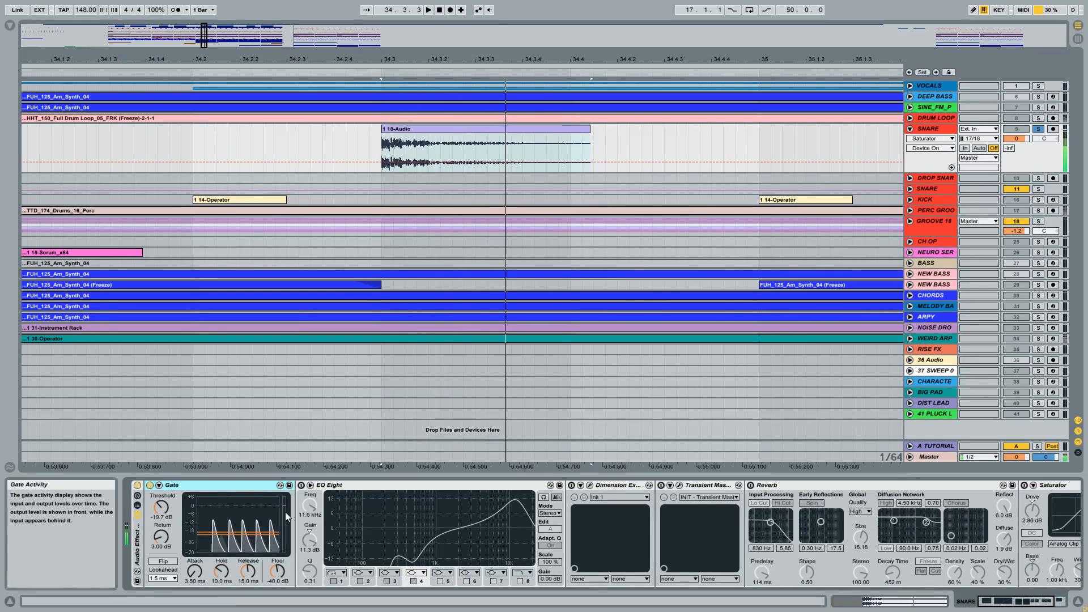
Reactivate EQ Eight and Dimension Expander one after the other during playback, and look at Dimension Expander's plug-in window
left_click(301, 486)
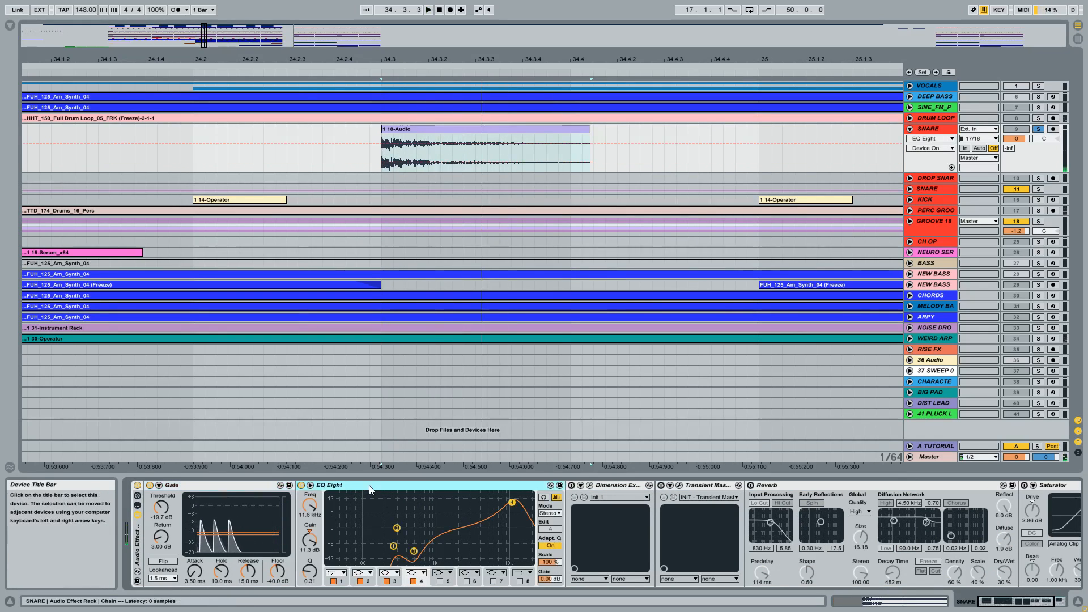
key("space")
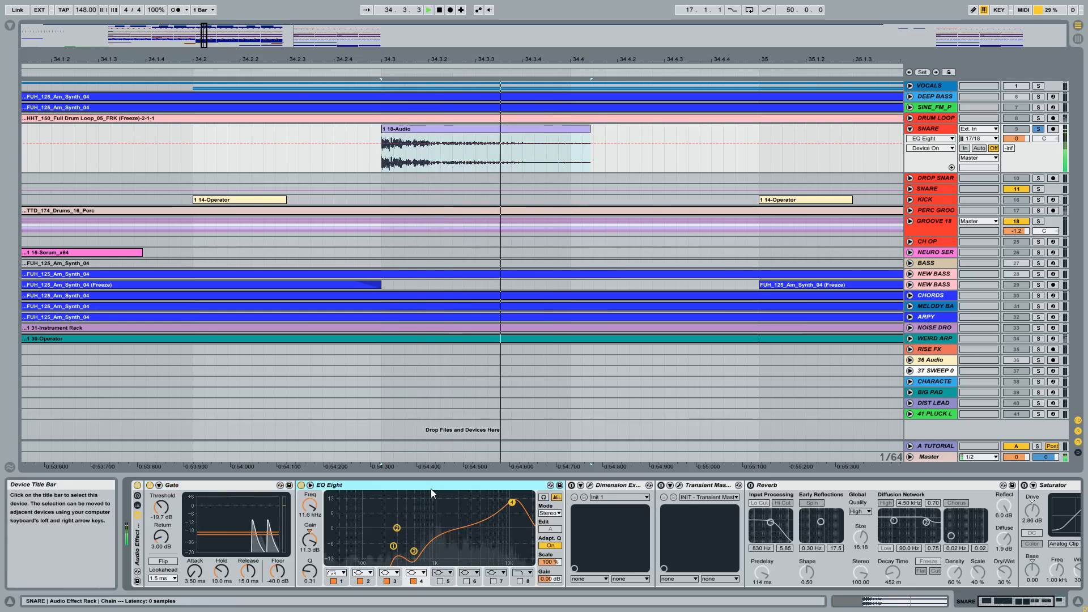
left_click(572, 486)
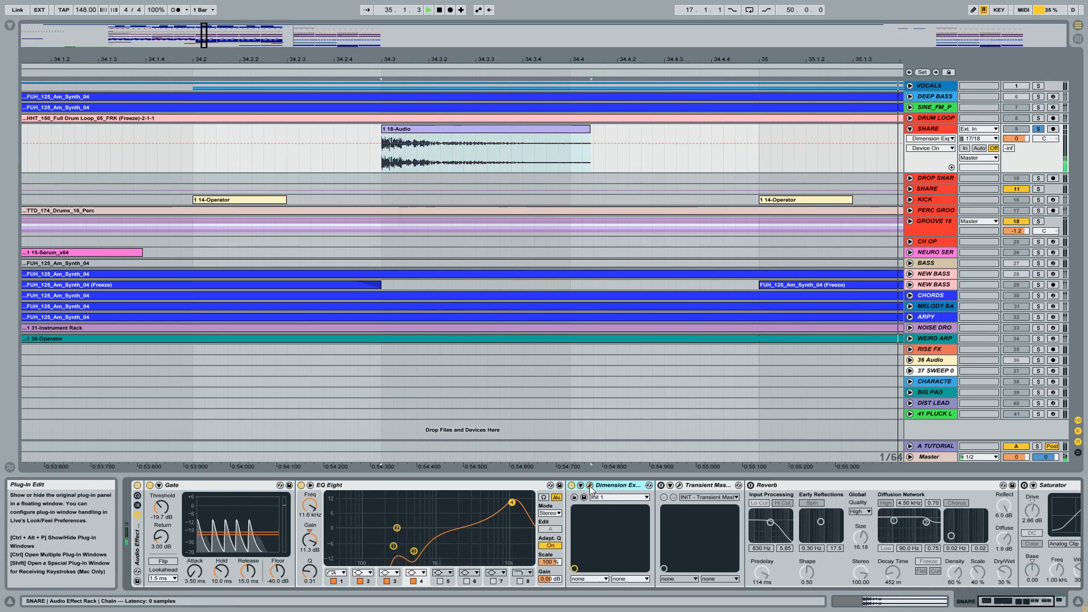
left_click(590, 487)
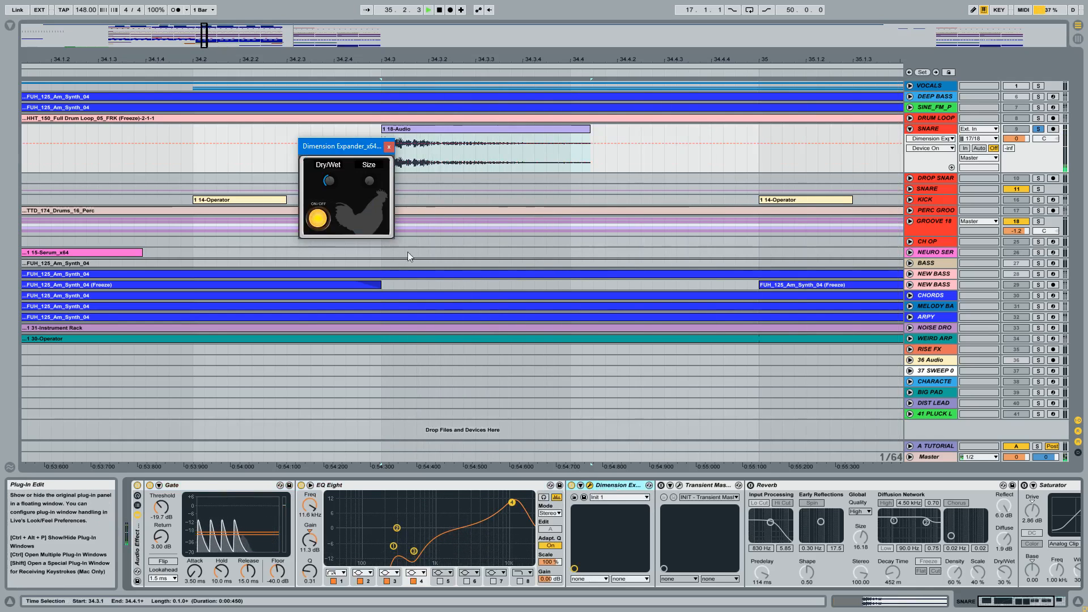
left_click(389, 147)
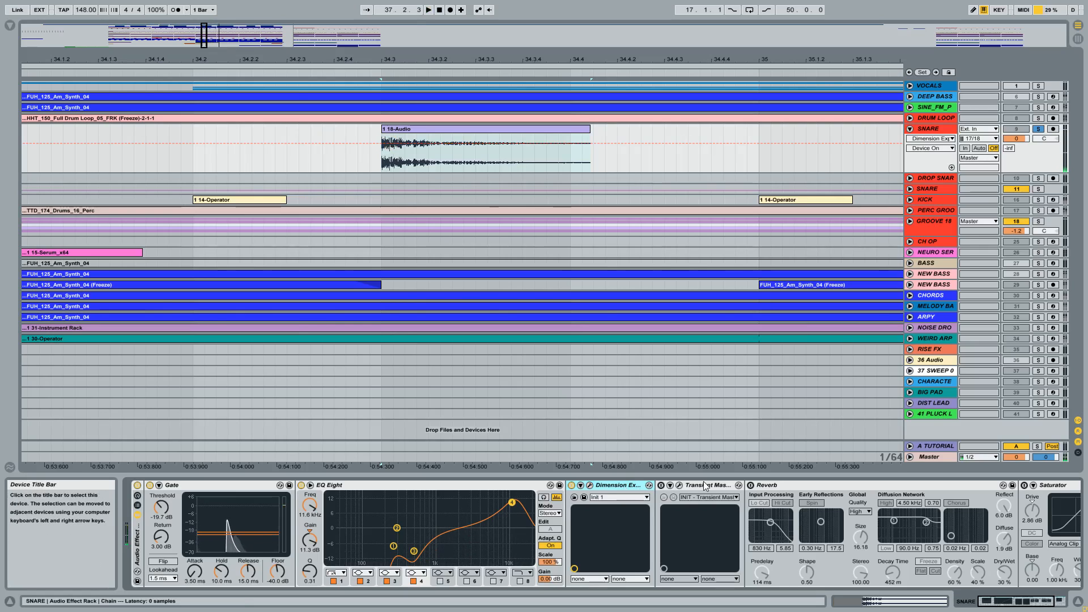
Reactivate Transient Master, view its plug-in window, and play the snare with it active
left_click(661, 485)
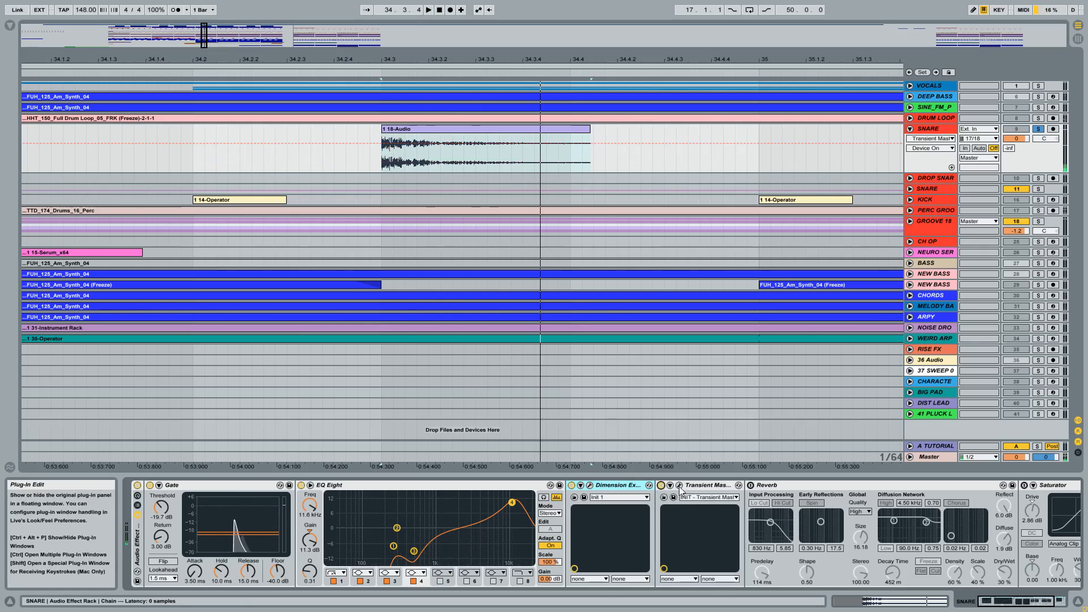
left_click(680, 486)
left_click(652, 151)
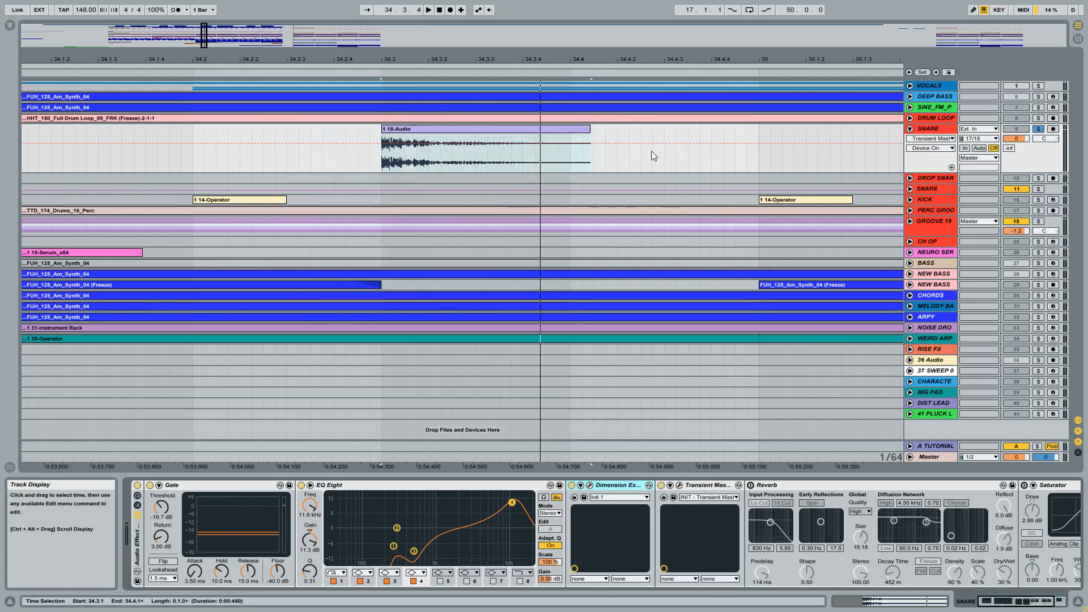
key("space")
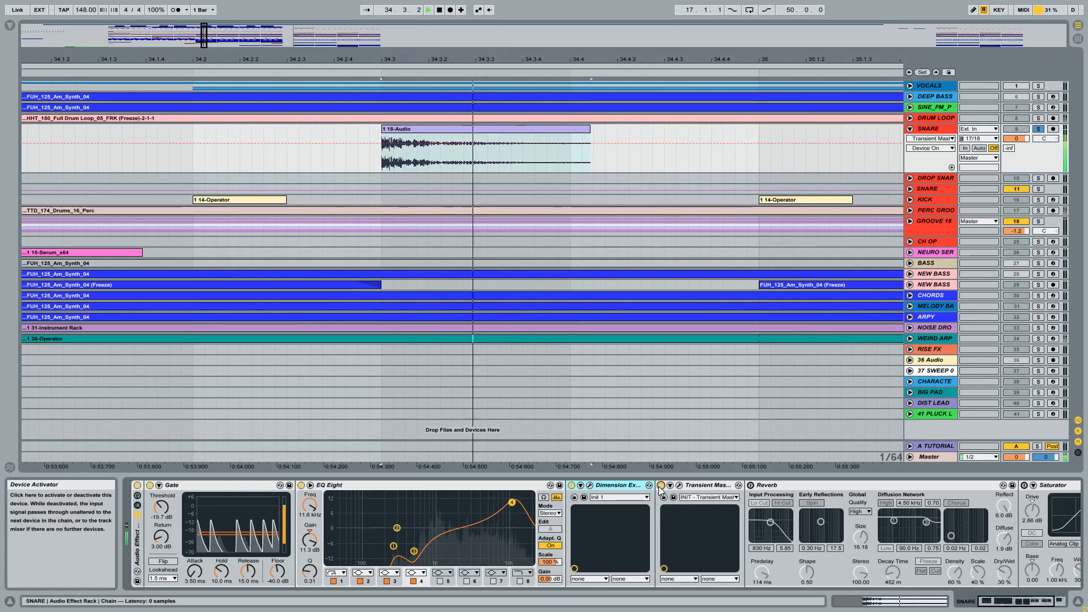
Reactivate the Reverb on the SNARE track and play the snare hit repeatedly with it
left_click(750, 485)
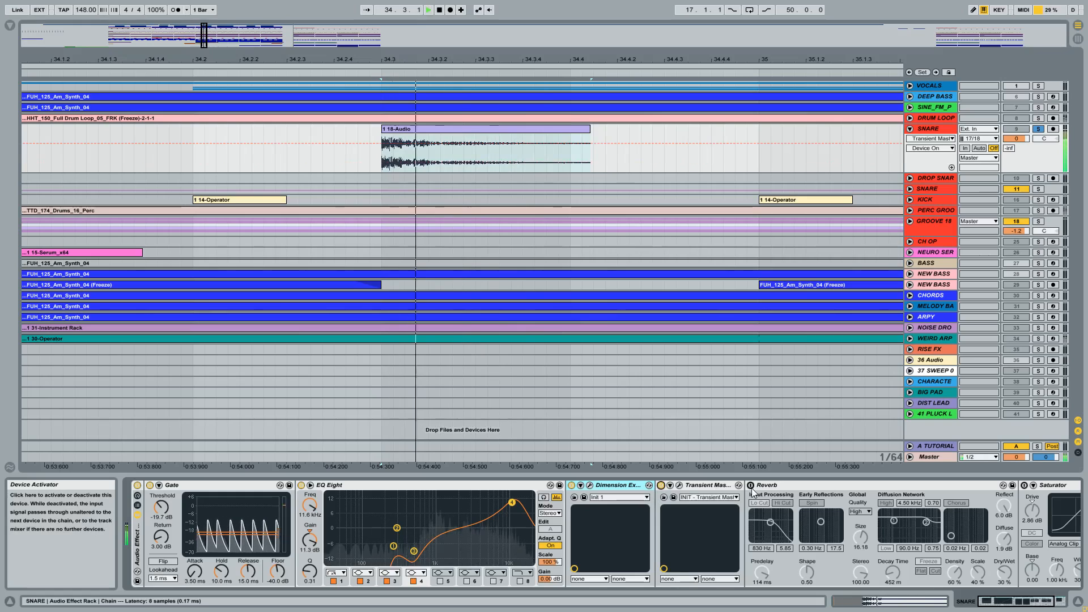
left_click_drag(1019, 601, 1031, 601)
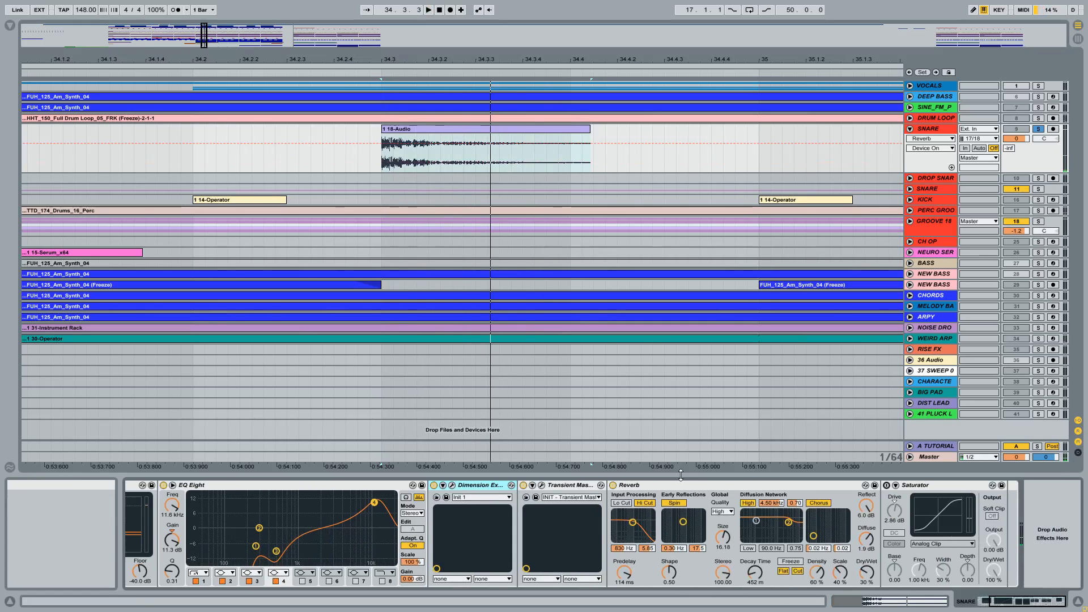
left_click(696, 486)
key("space")
key("space")
key("space")
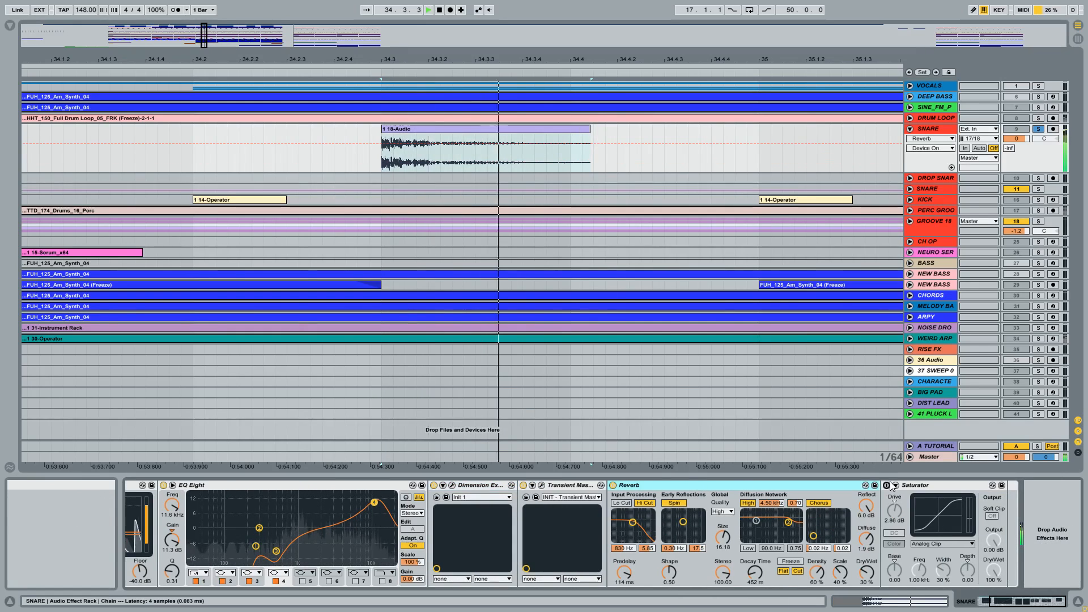
Play the SNARE hit once more and reactivate Saturator on the SNARE track
key("space")
key("space")
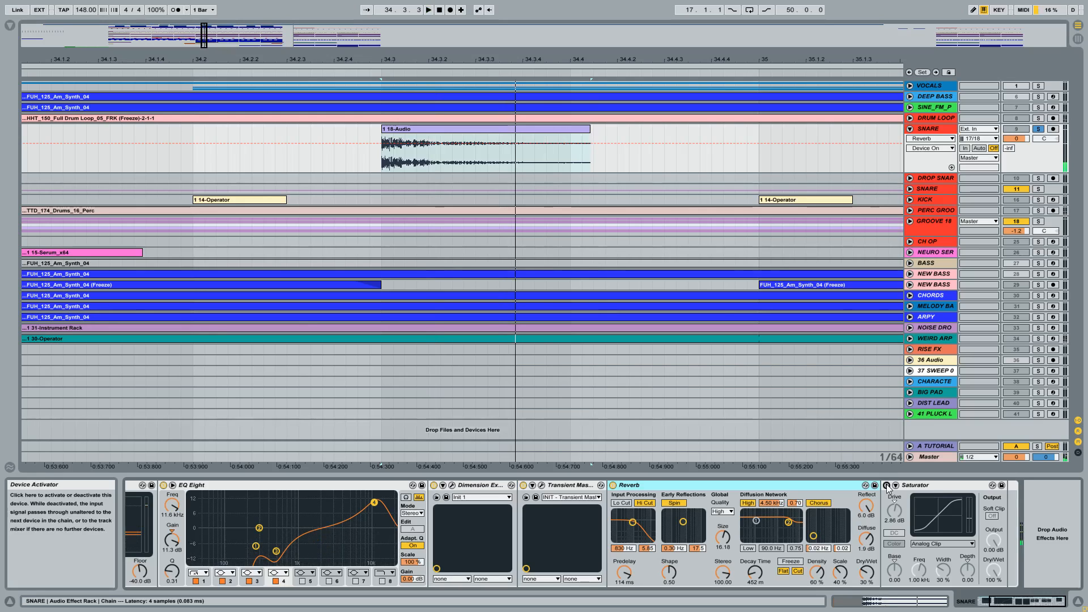
left_click(887, 486)
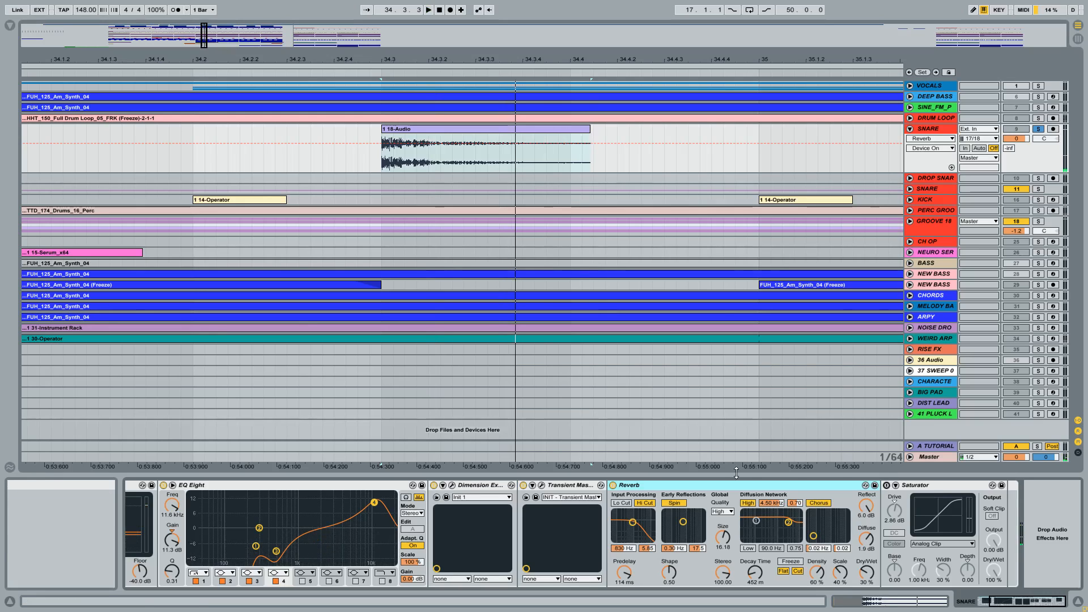
left_click(887, 485)
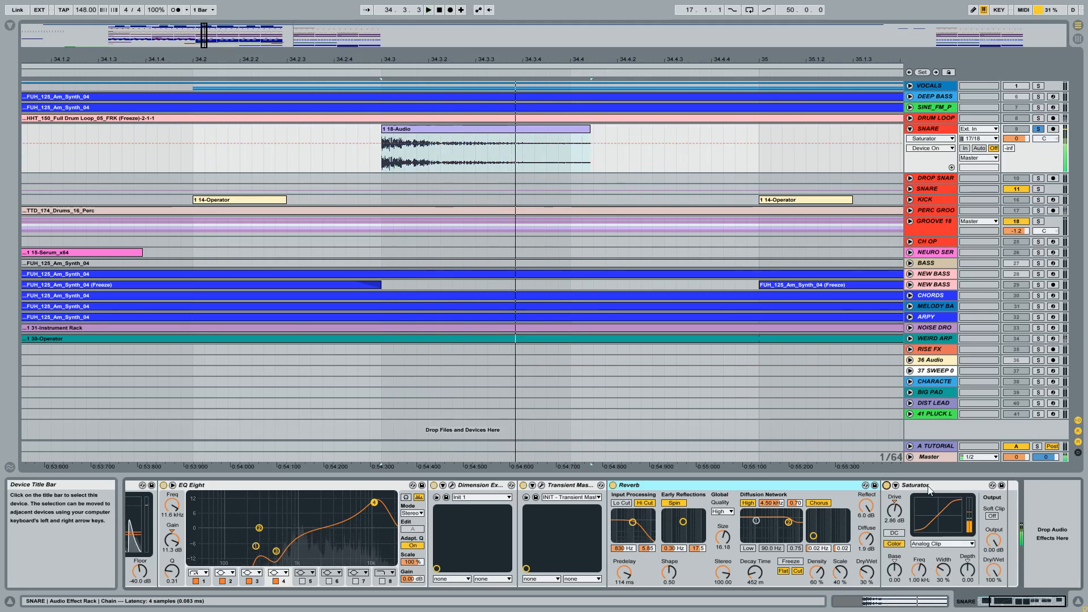
Insert an audio track below SNARE, set its input to Resampling, arm it and record the processed snare hit
left_click(931, 133)
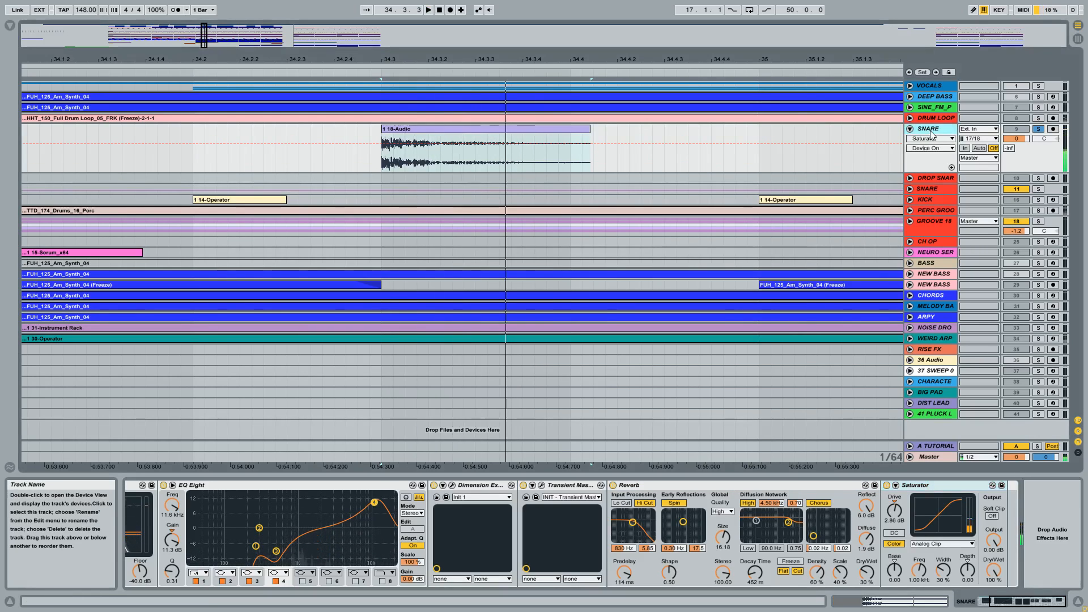
key("ctrl+t")
left_click(974, 179)
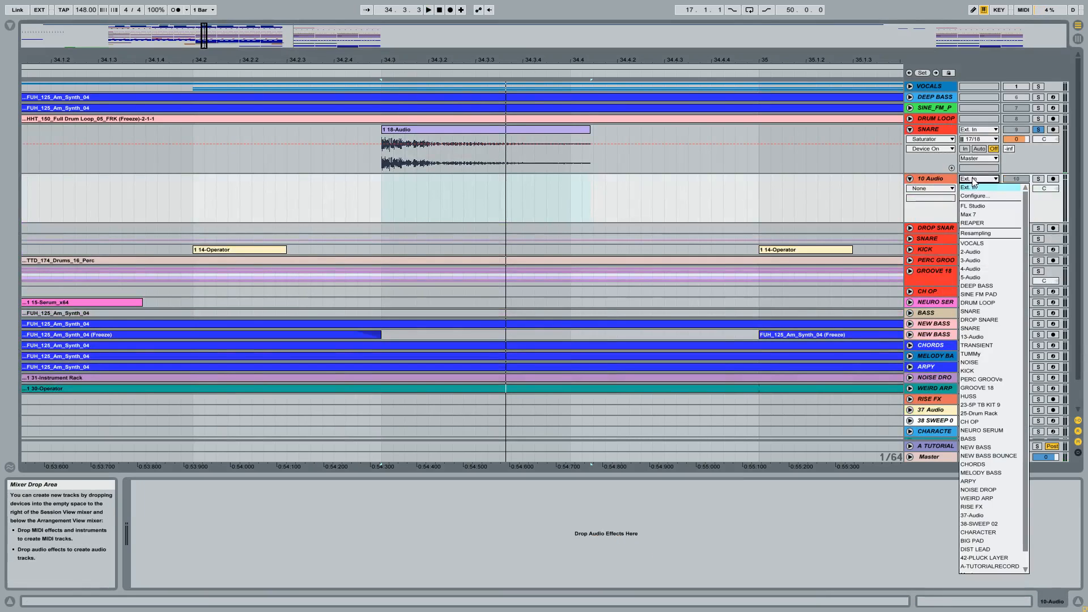
left_click(979, 233)
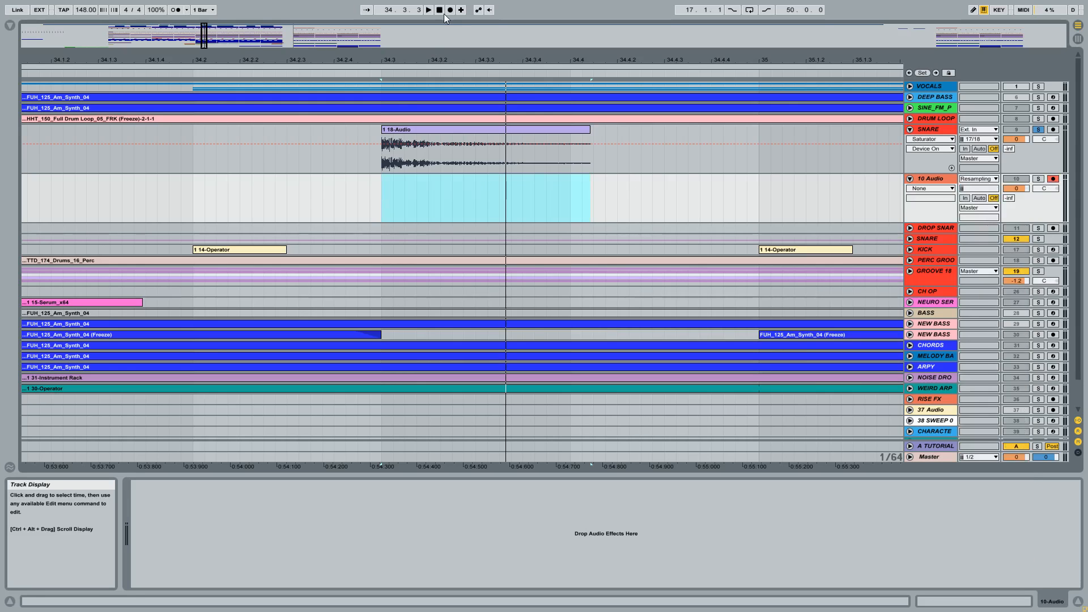
left_click(450, 11)
key("space")
Compare the waveforms of the original SNARE clip and the resampled clip on the 10 Audio track
left_click_drag(390, 59, 452, 168)
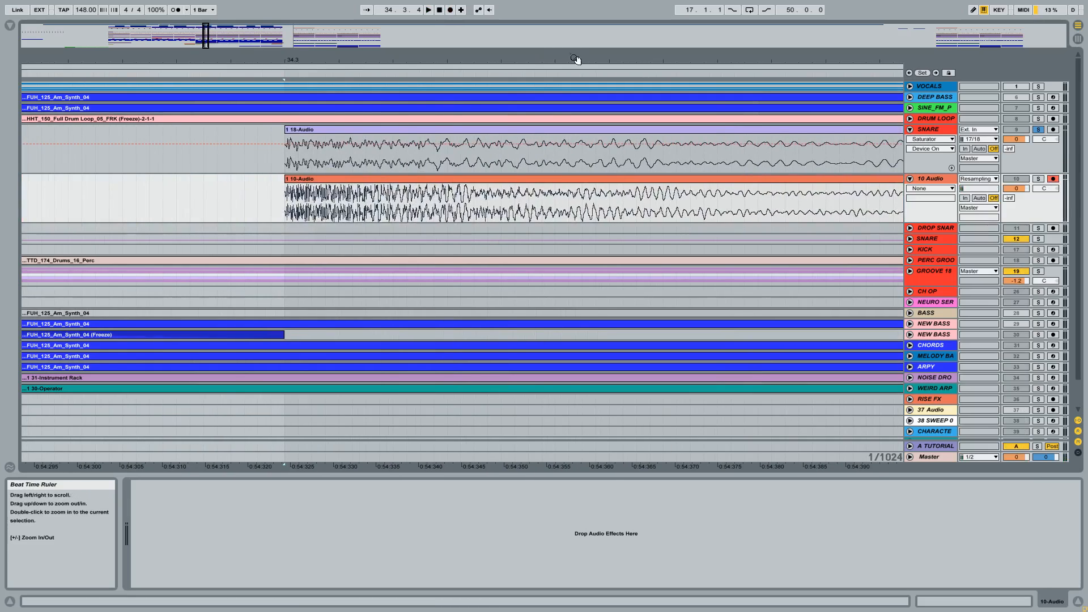
left_click_drag(576, 59, 567, 34)
left_click(542, 153)
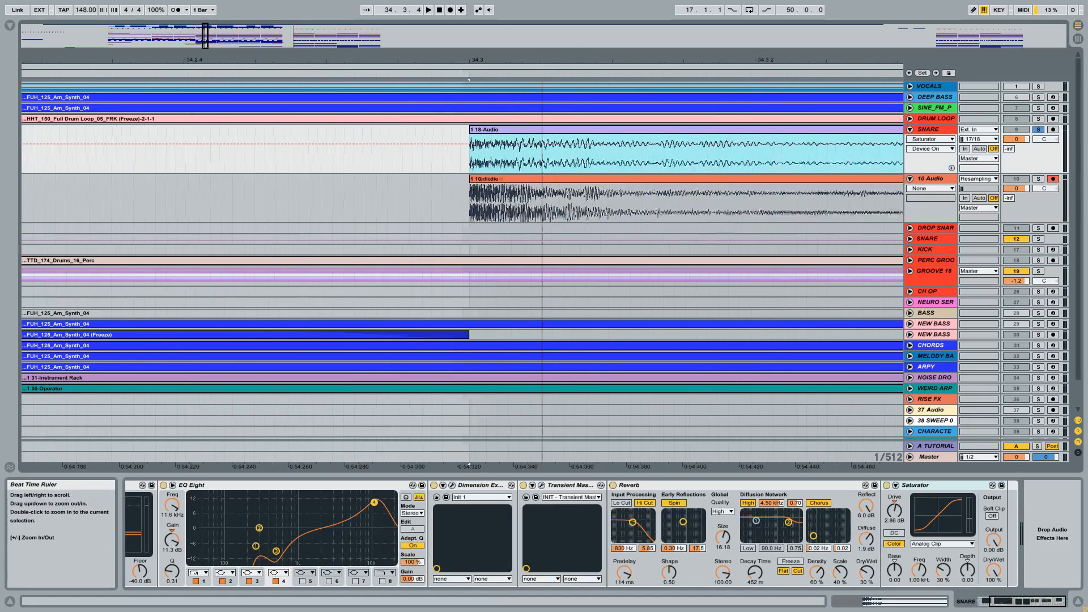
left_click_drag(454, 59, 452, 5)
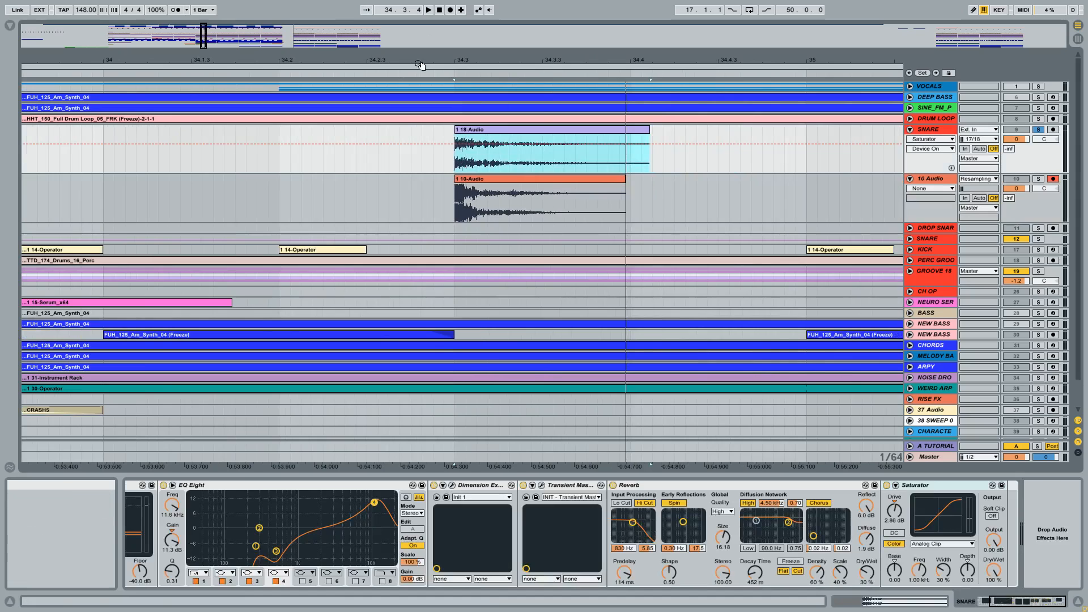
left_click(538, 178)
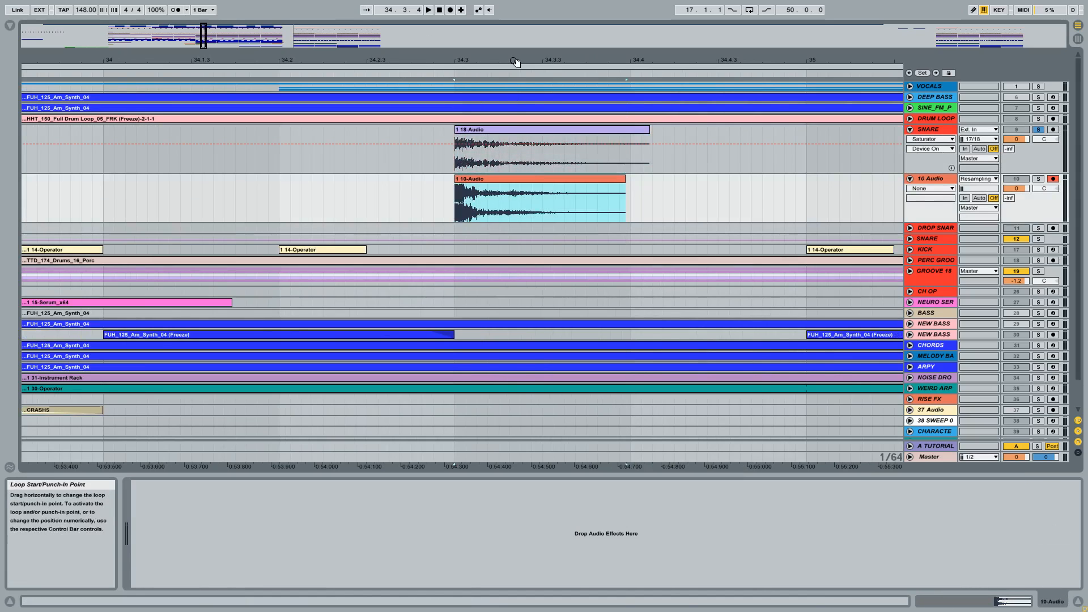
left_click_drag(506, 60, 369, 82)
left_click(928, 180)
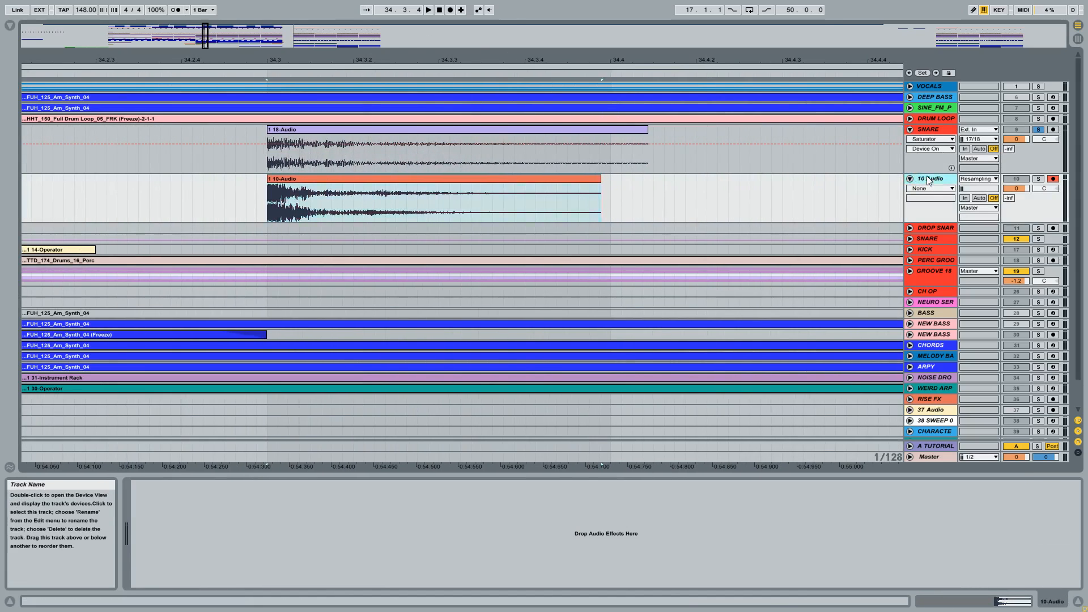
Disarm and solo the 10 Audio track, play the resampled snare, and delete the track
left_click(1054, 179)
key("space")
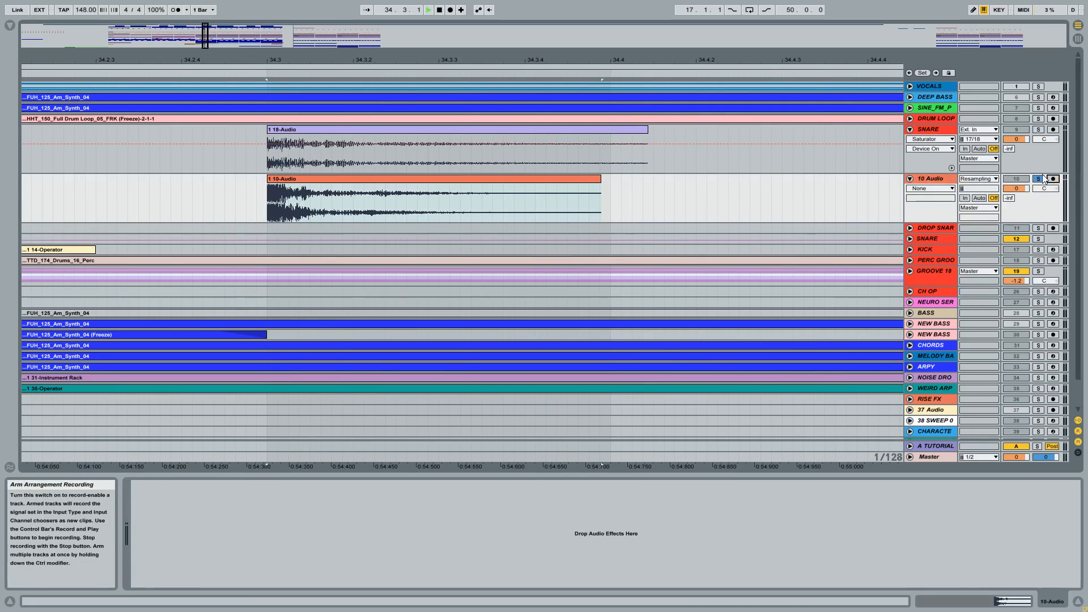
key("space")
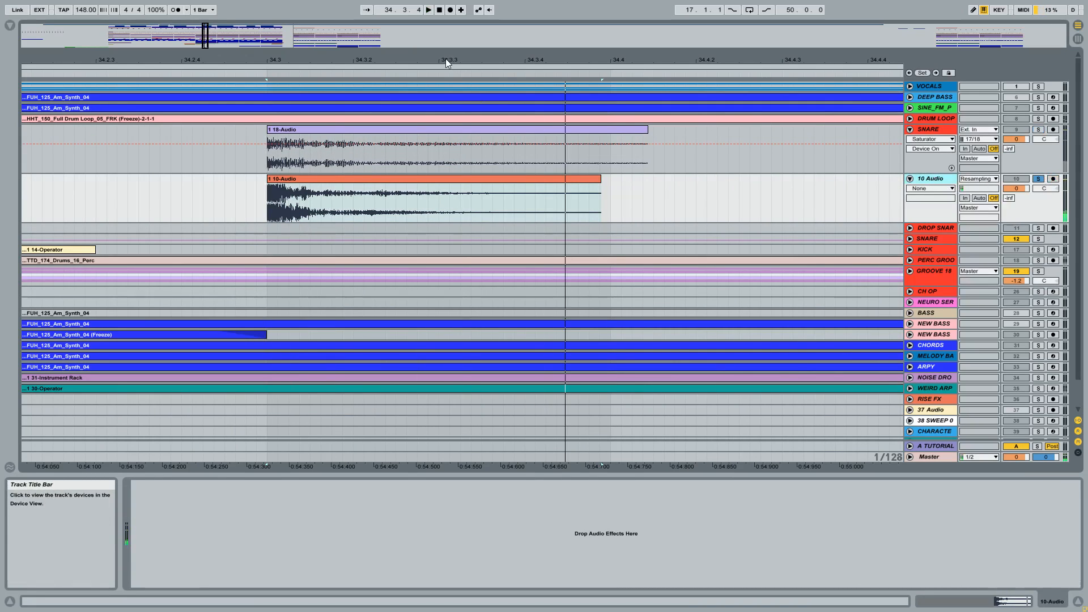
key("Delete")
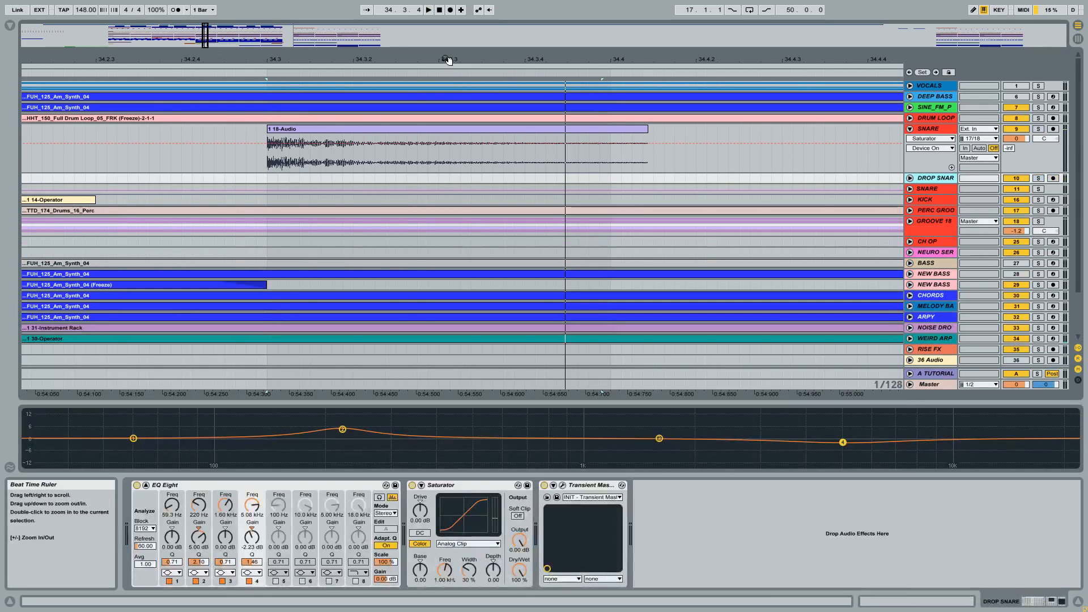
Play the arrangement from bar 33 with the SNARE track soloed, and unsolo it to hear the snare in the full mix
left_click_drag(446, 59, 445, 6)
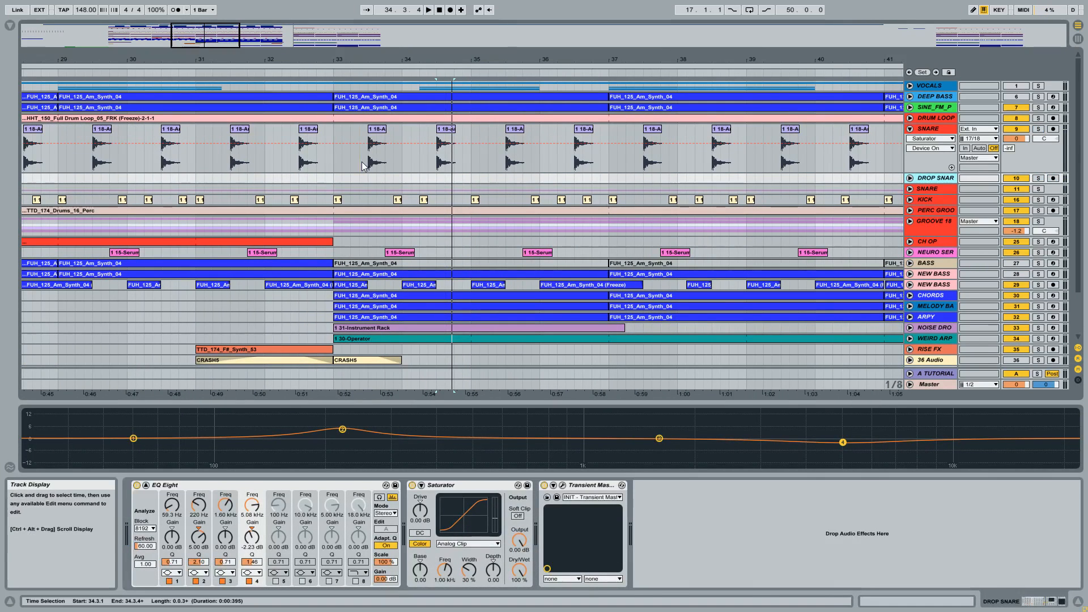
left_click(332, 159)
left_click(935, 132)
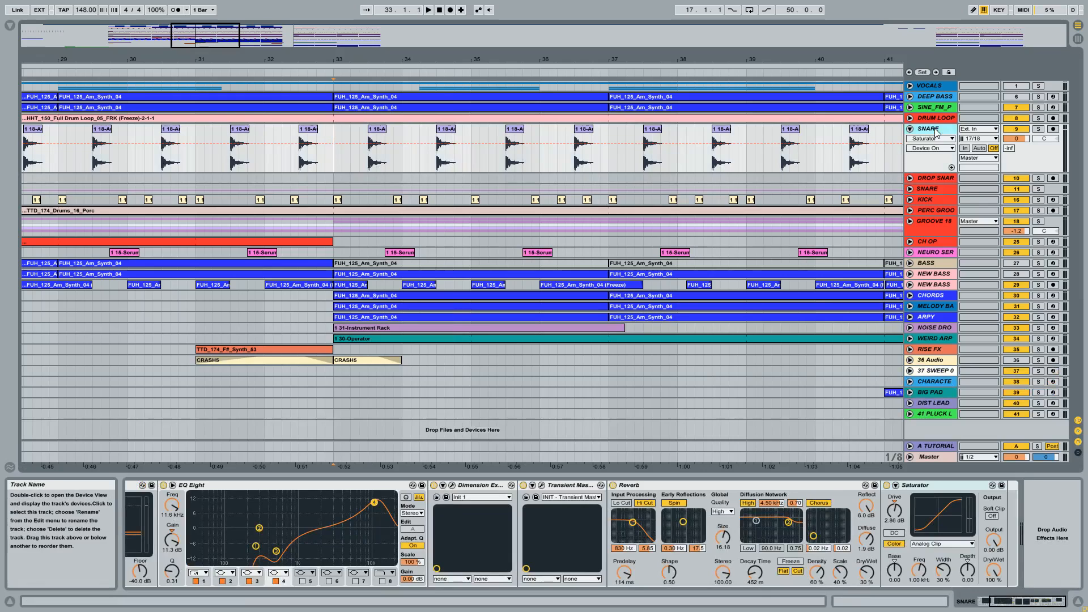
key("space")
left_click(1039, 129)
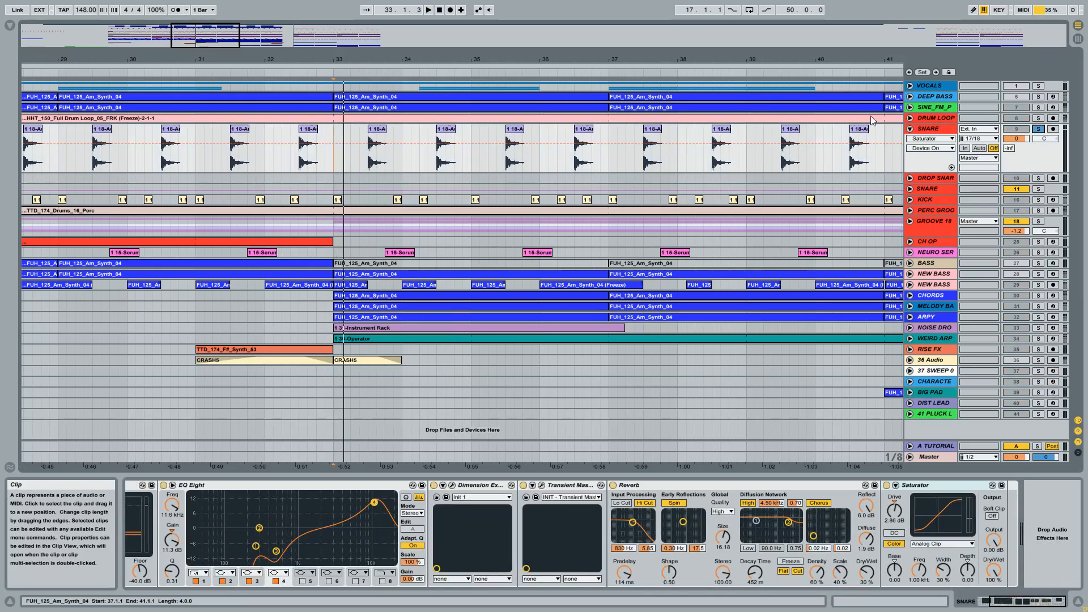
left_click(1043, 133)
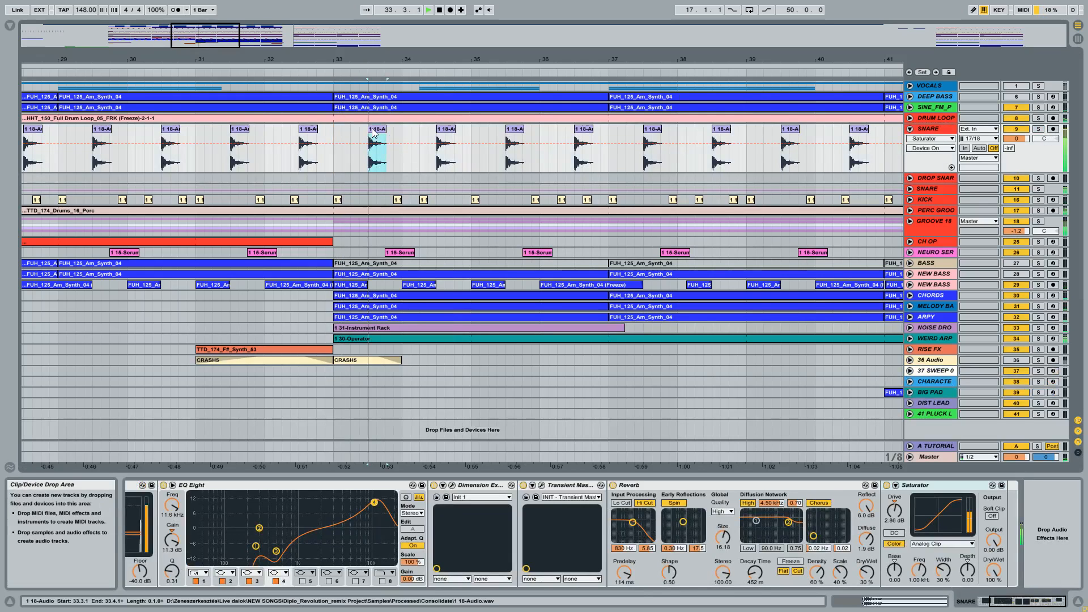
Mute and unmute the SNARE track while the full mix plays to compare both versions, and stop playback
left_click_drag(662, 63, 662, 57)
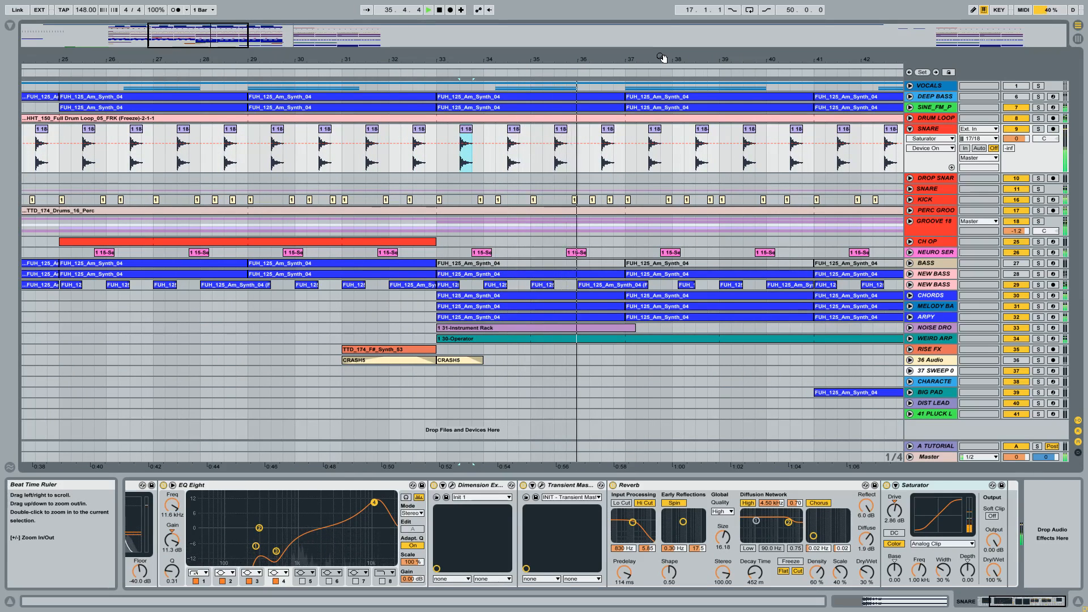
left_click(1016, 129)
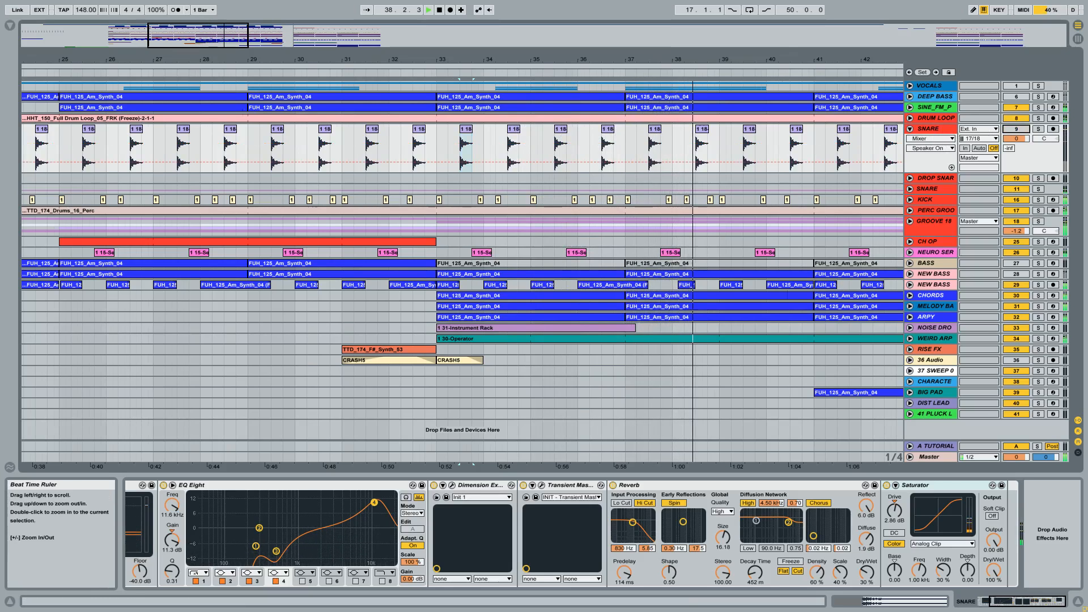
left_click_drag(504, 61, 504, 55)
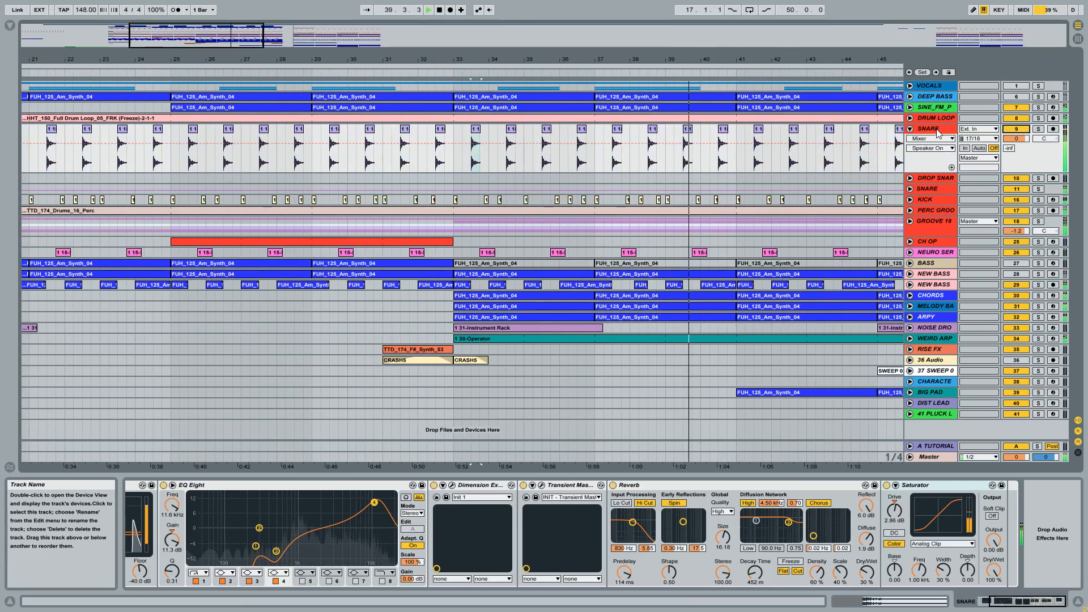
left_click_drag(763, 61, 715, 35)
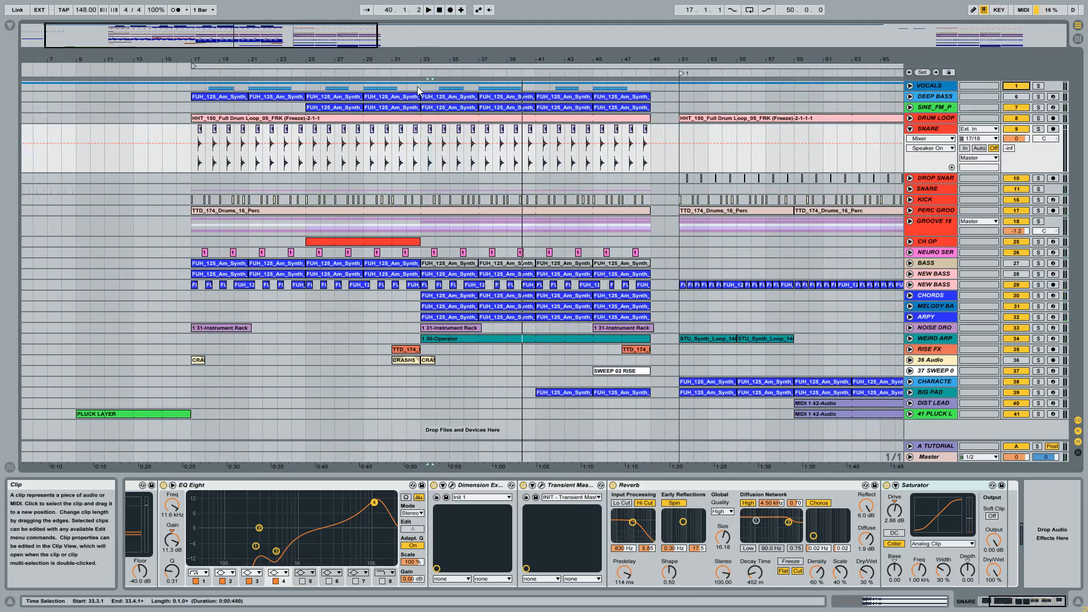
Activate the arrangement loop and select the looped range from bar 17 to bar 67
left_click_drag(481, 59, 279, 29)
left_click(750, 9)
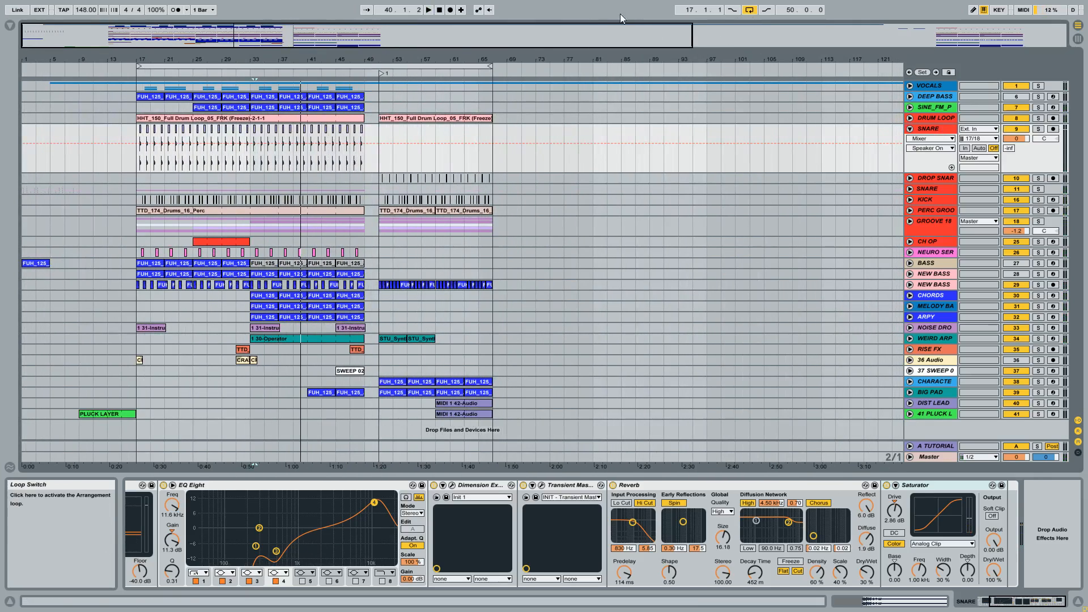
left_click(237, 65)
left_click_drag(237, 59, 254, 78)
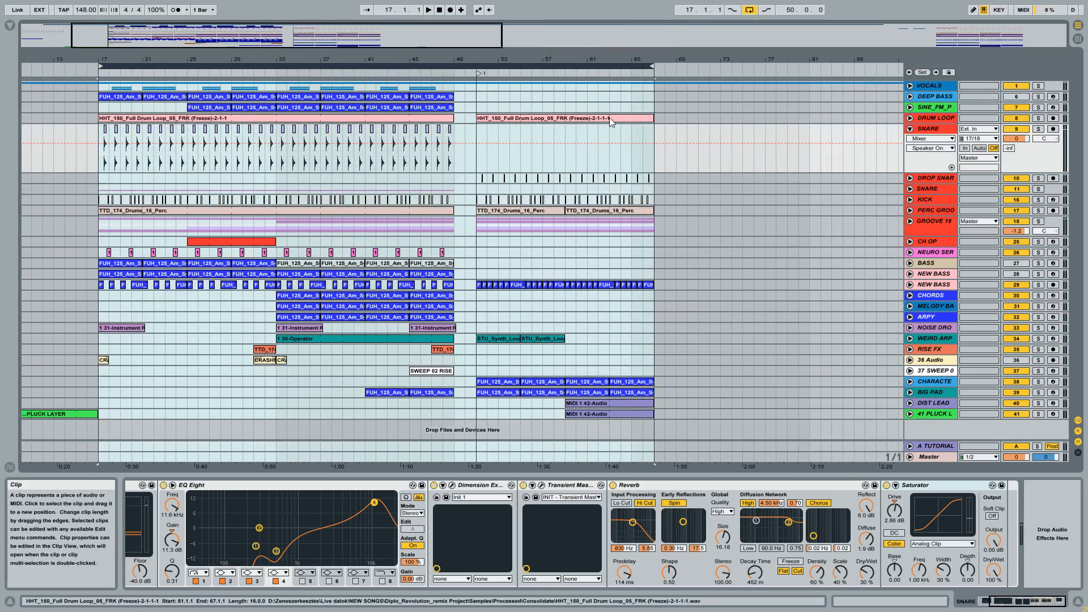
Mark out the gap from bar 49 to 51 and the section from bar 51 to 67 on the VOCALS track
left_click(454, 90)
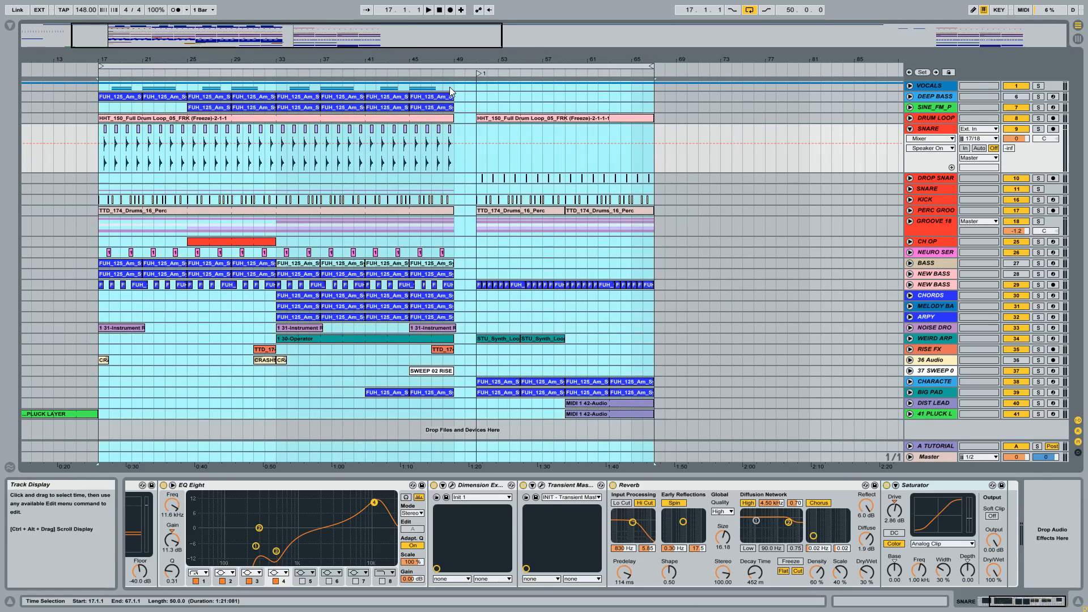
left_click_drag(457, 90, 471, 87)
left_click(480, 87)
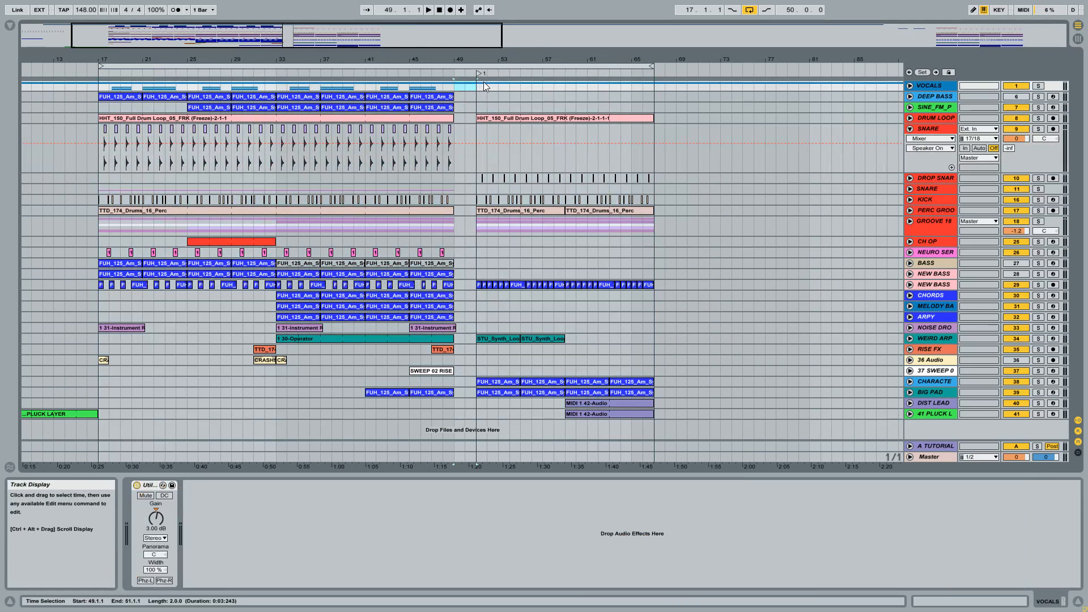
left_click_drag(99, 88, 132, 88)
left_click_drag(476, 89, 656, 83)
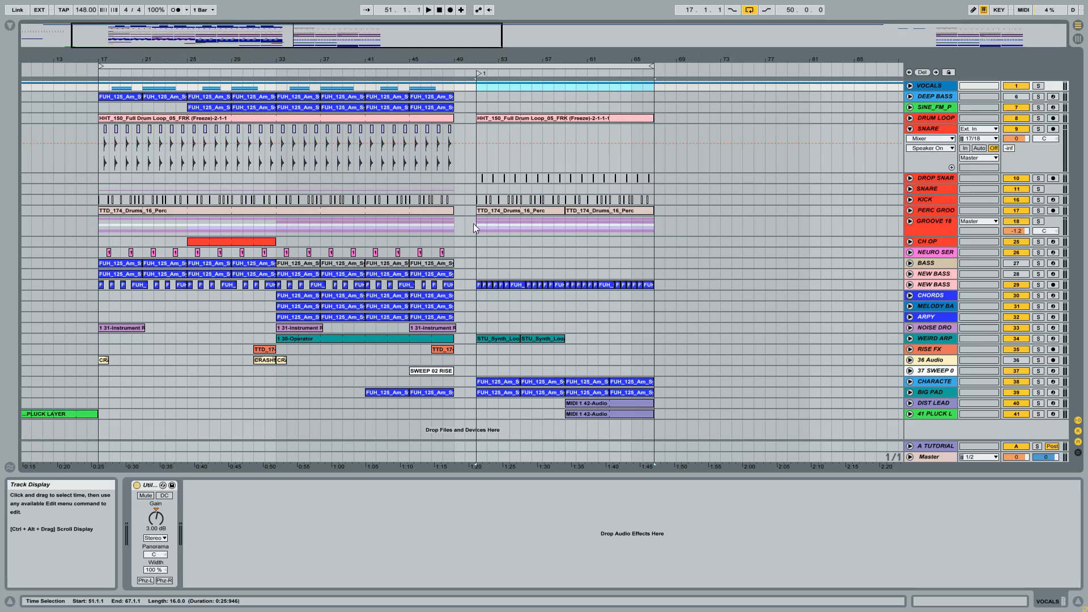
Solo the WEIRD ARP track, play its synth loop clips from bar 51, and hide the device view
left_click(481, 155)
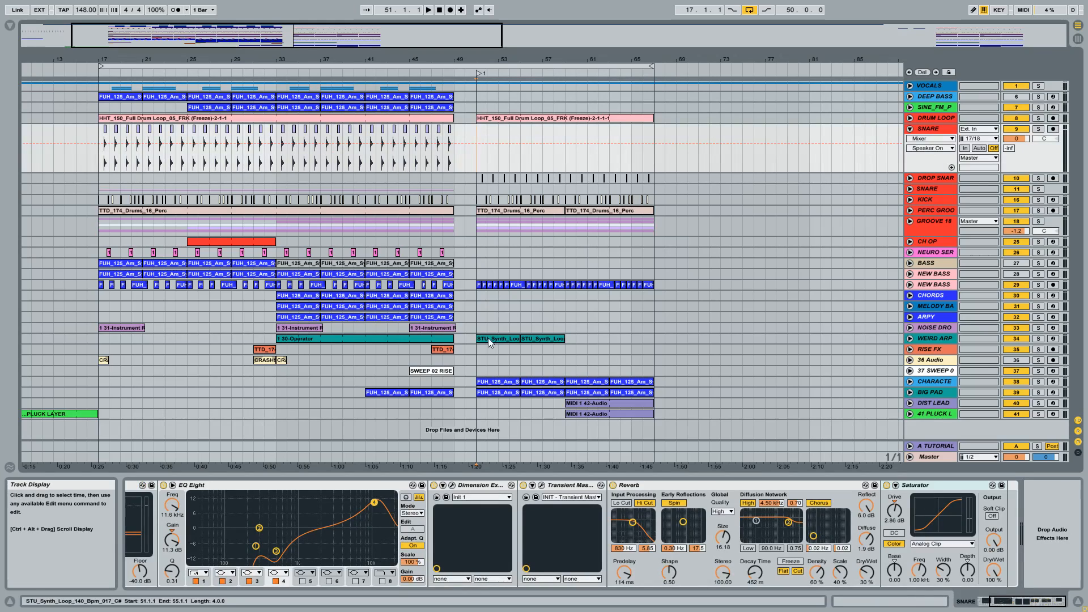
left_click(488, 288)
left_click(497, 328)
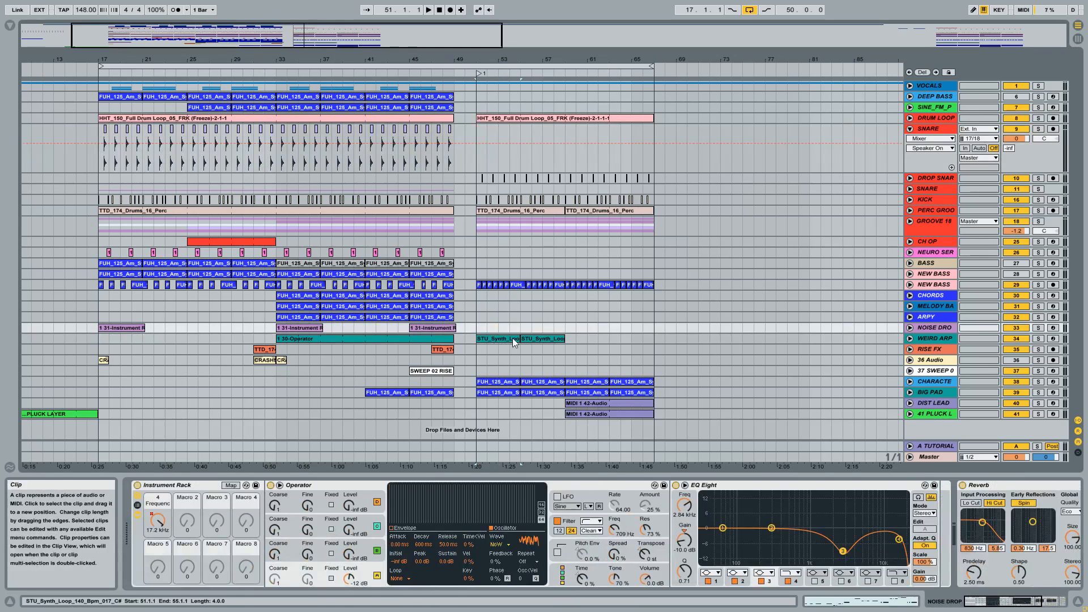
left_click(542, 339)
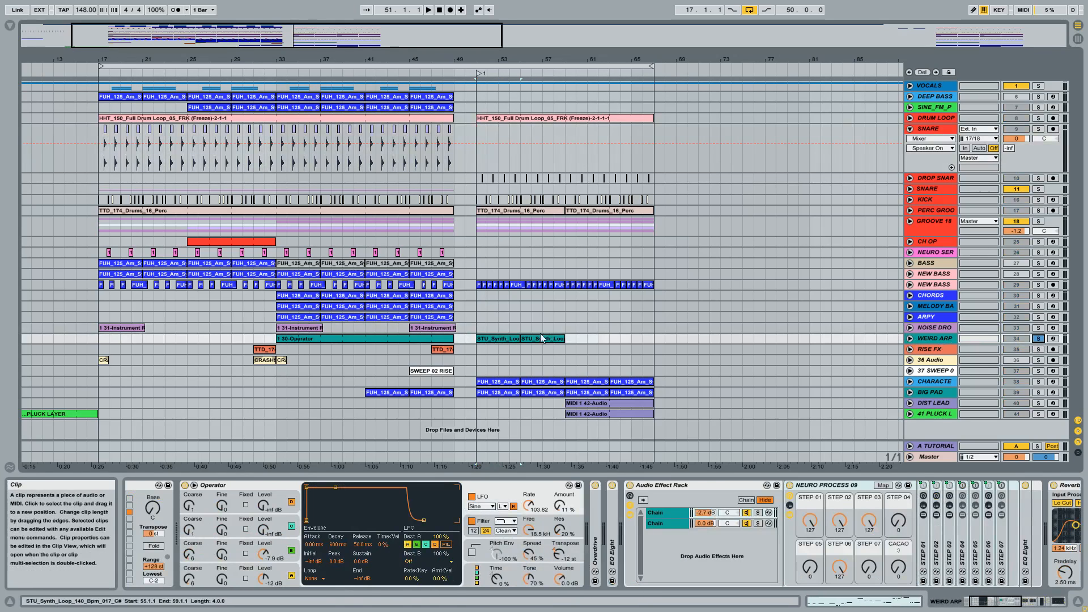
key("space")
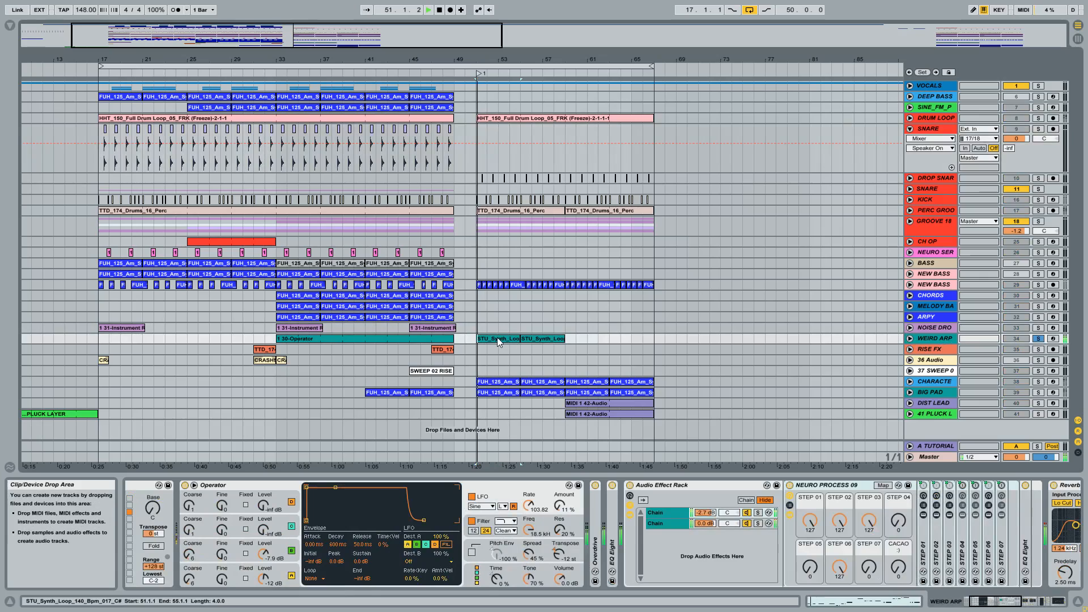
left_click(1078, 602)
left_click(943, 338)
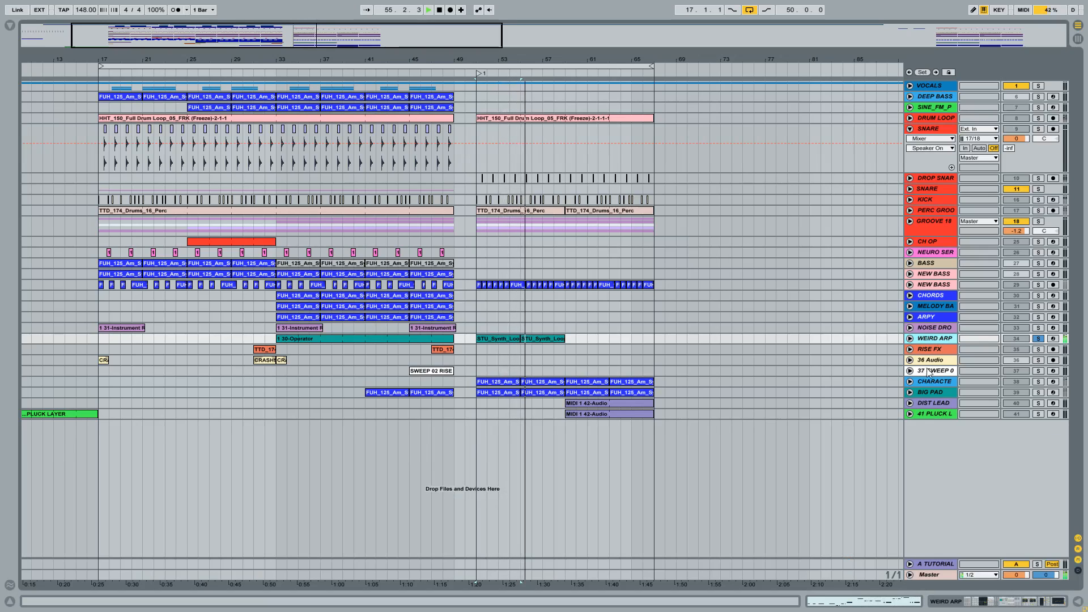
Solo the CHARACTE track, BIG PAD, and DIST LEAD with the pluck layer in turn during playback, and clear the solos and stop
left_click(1039, 383)
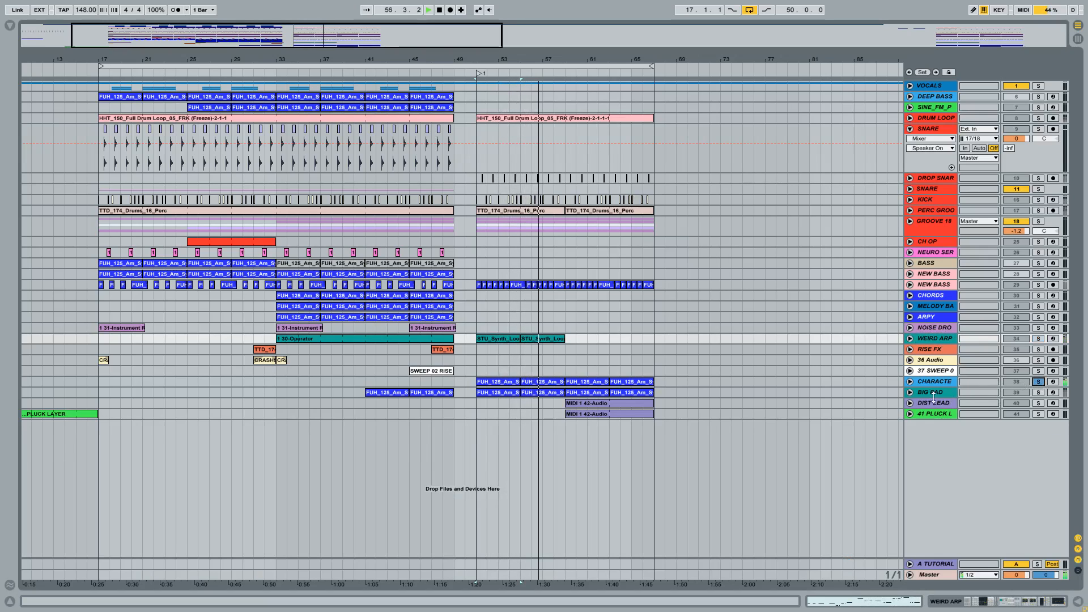
left_click(1014, 395)
left_click(1038, 393)
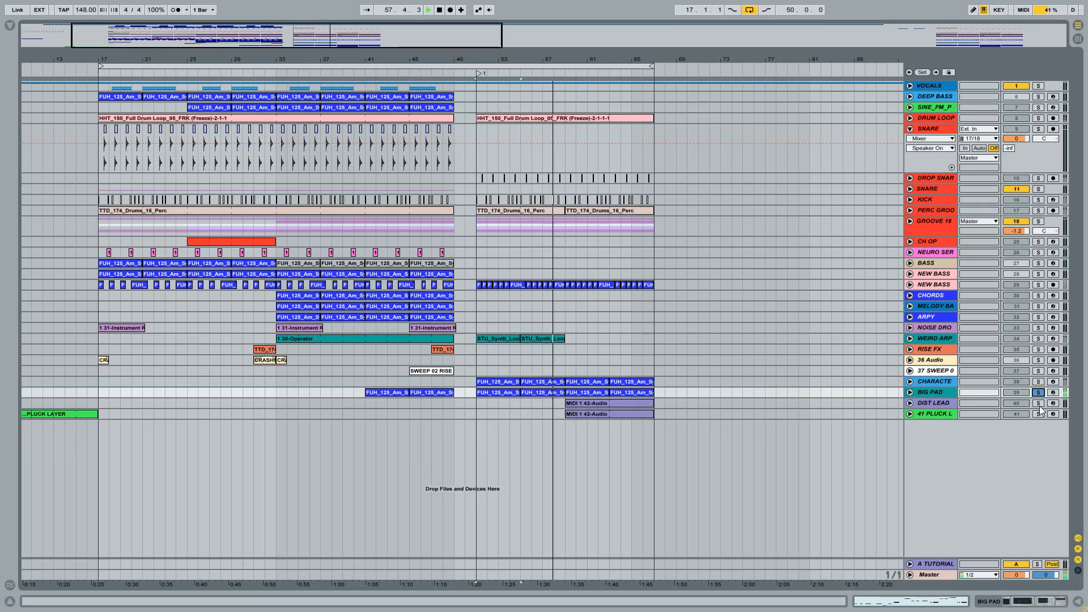
left_click(1039, 403)
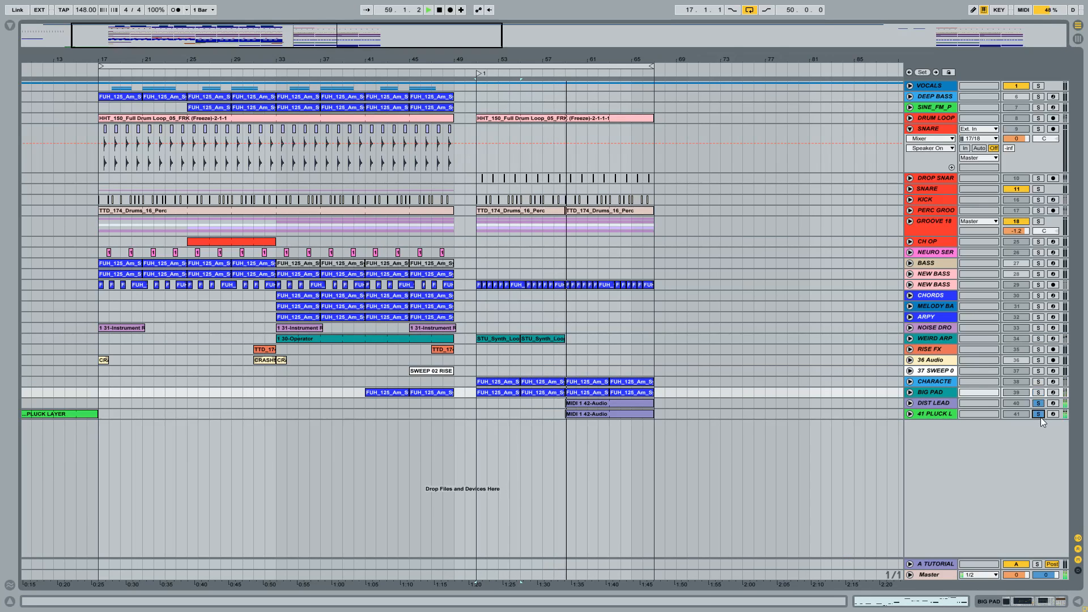
left_click(1038, 414, "ctrl")
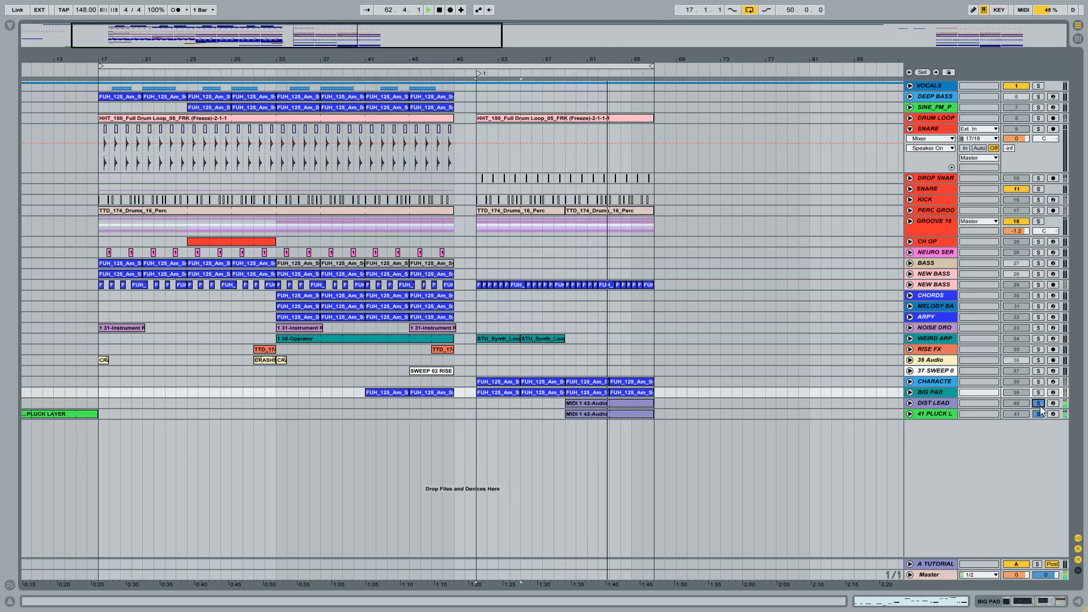
left_click(1038, 403)
key("space")
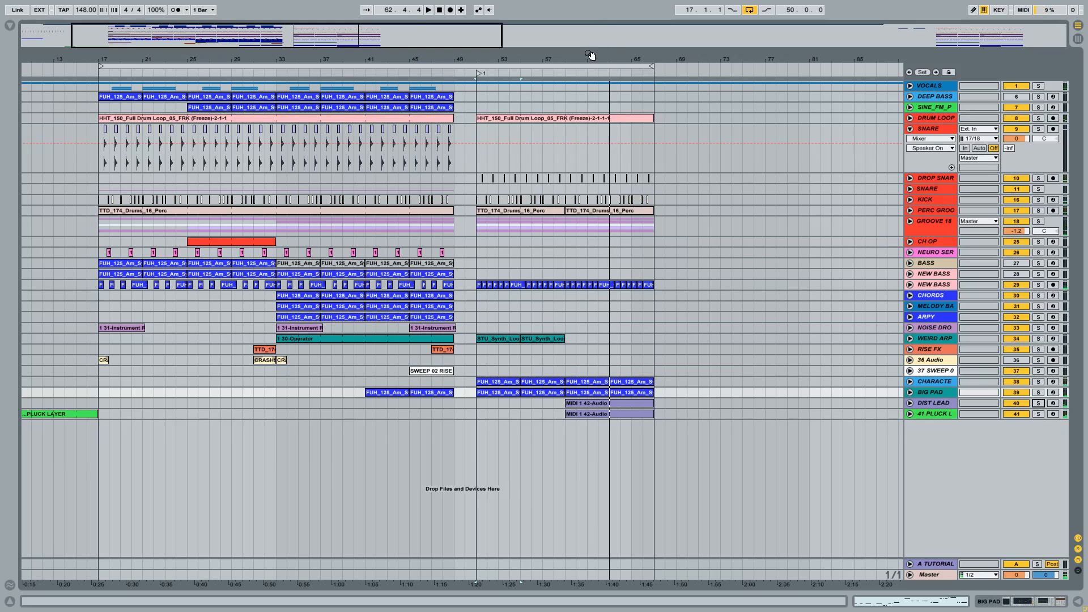